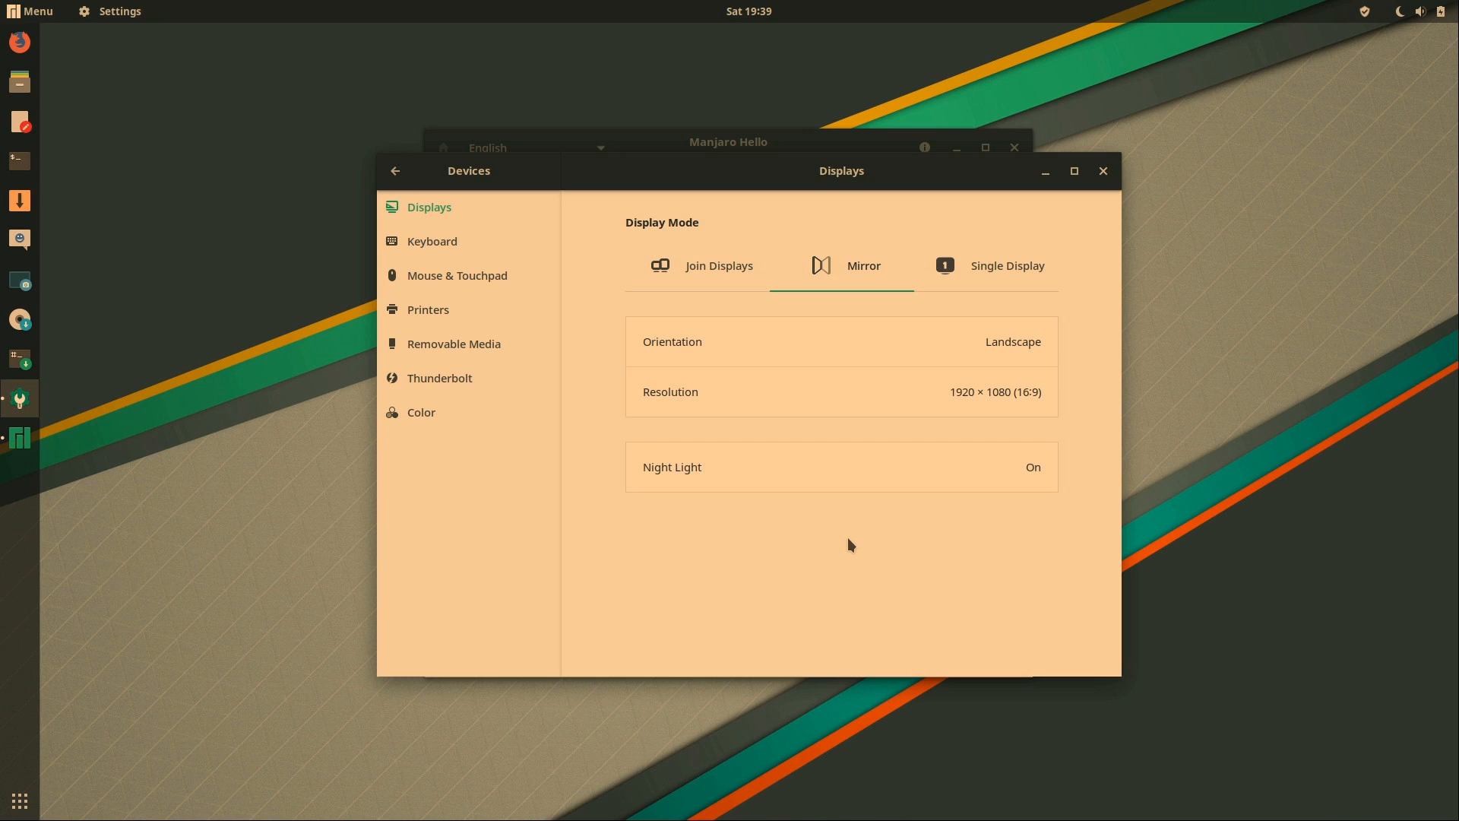
Turn off Night Light in the display settings and close the Settings window.
{"action": "left_click", "coordinate": [877, 475]}
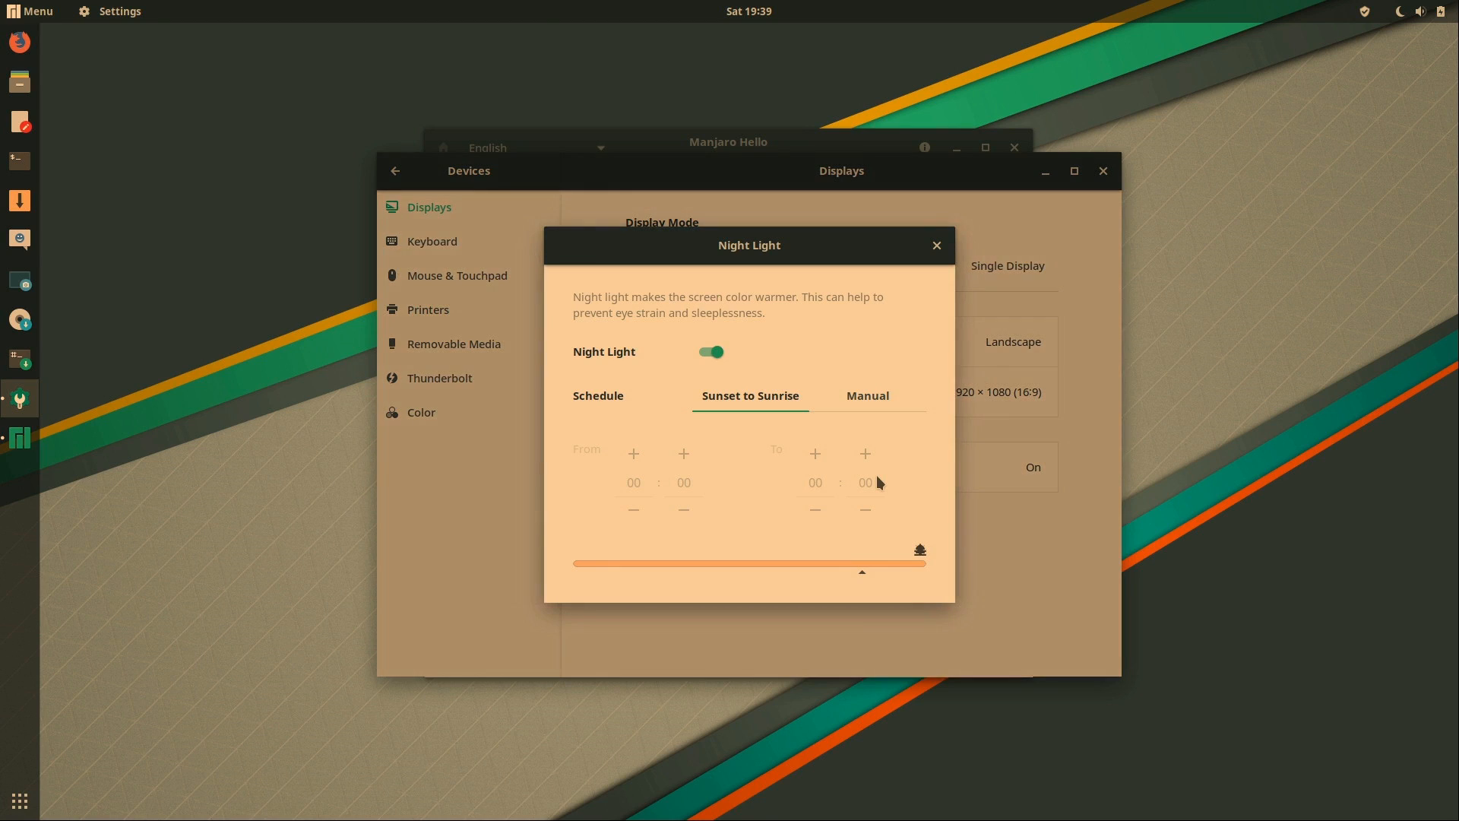
{"action": "left_click", "coordinate": [716, 352]}
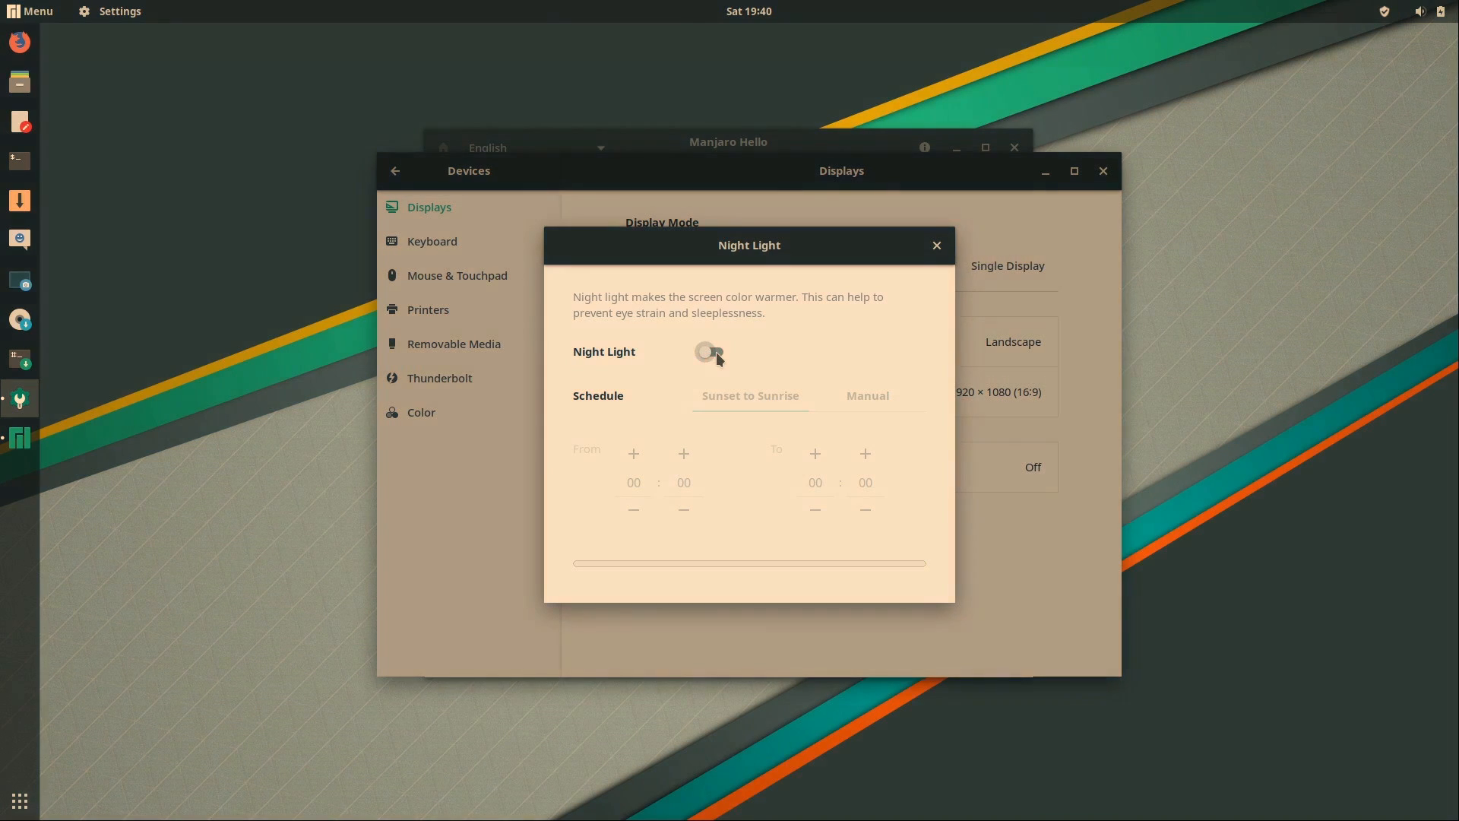
{"action": "left_click", "coordinate": [936, 247]}
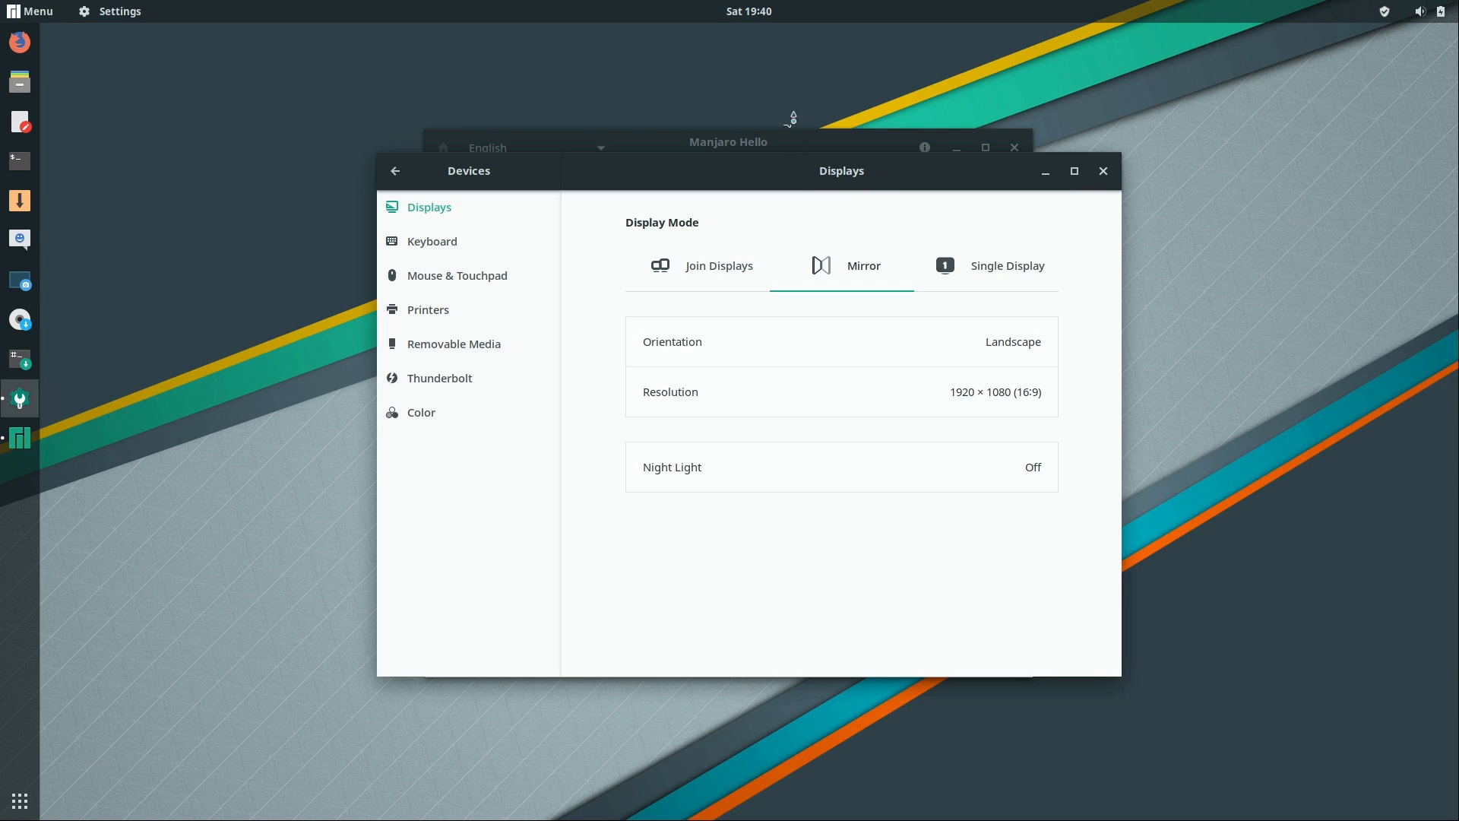
{"action": "left_click", "coordinate": [1102, 172]}
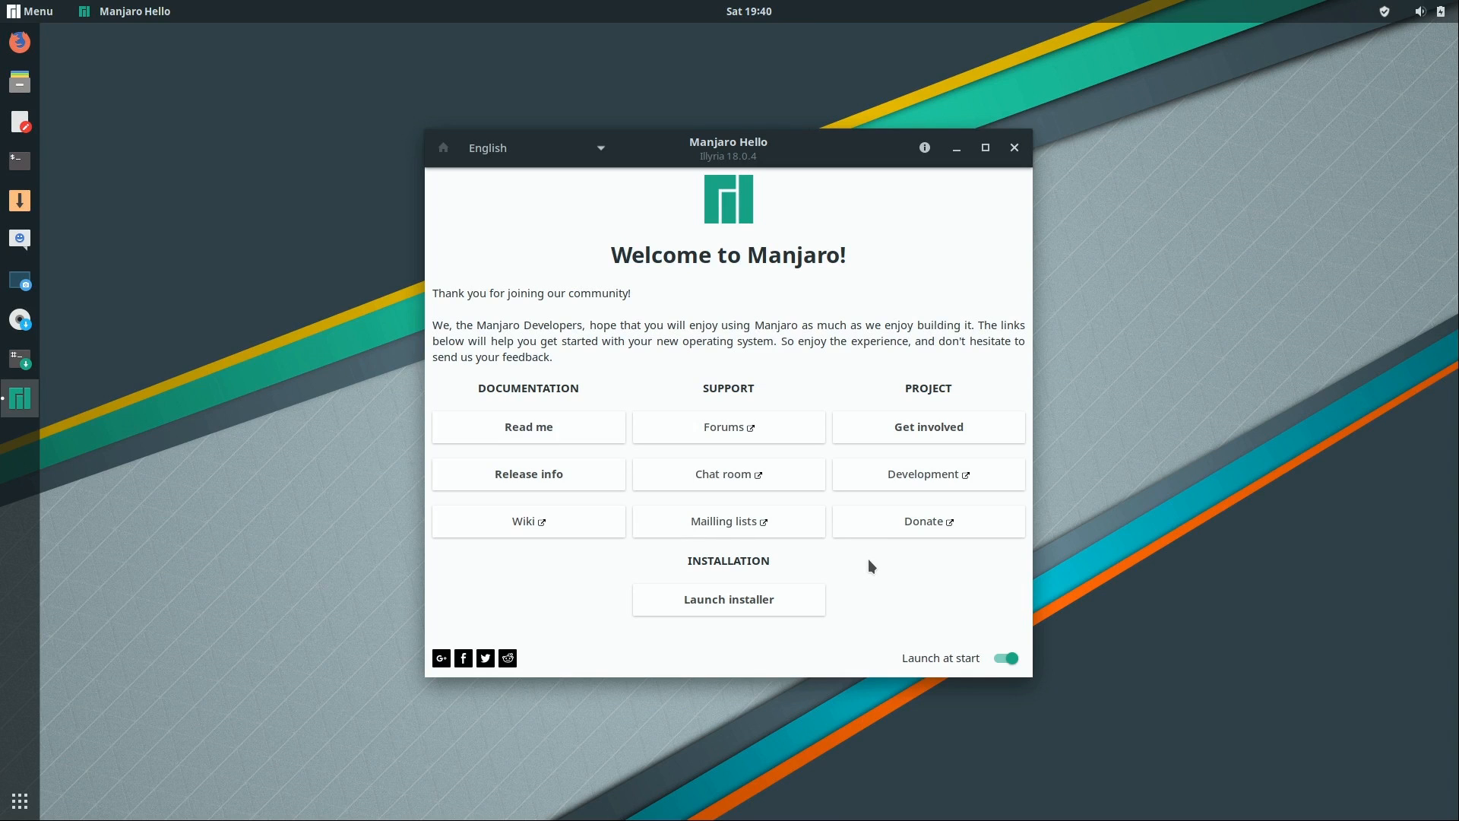
{"action": "left_click", "coordinate": [787, 595]}
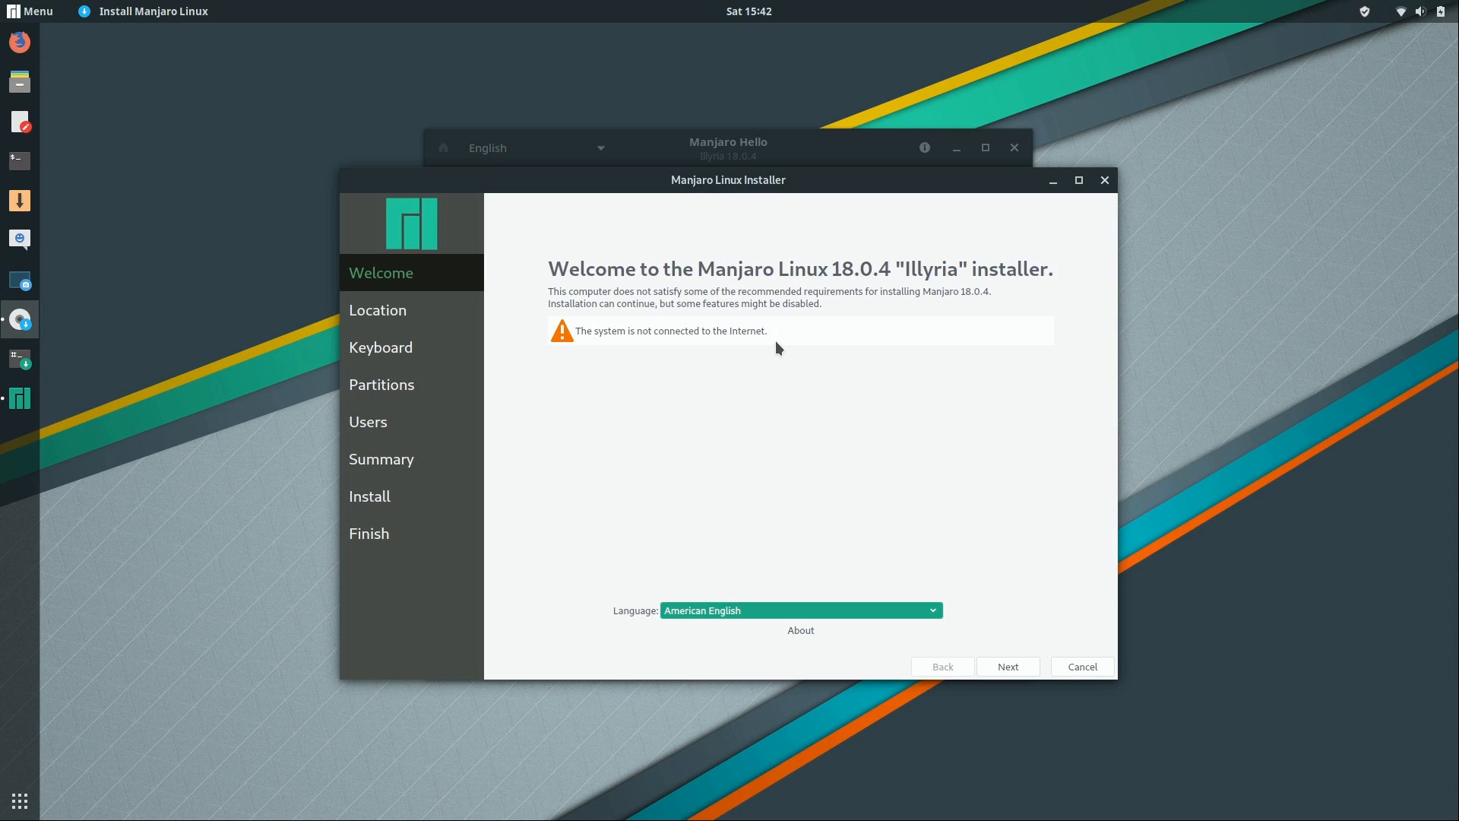
{"action": "left_click", "coordinate": [1108, 673]}
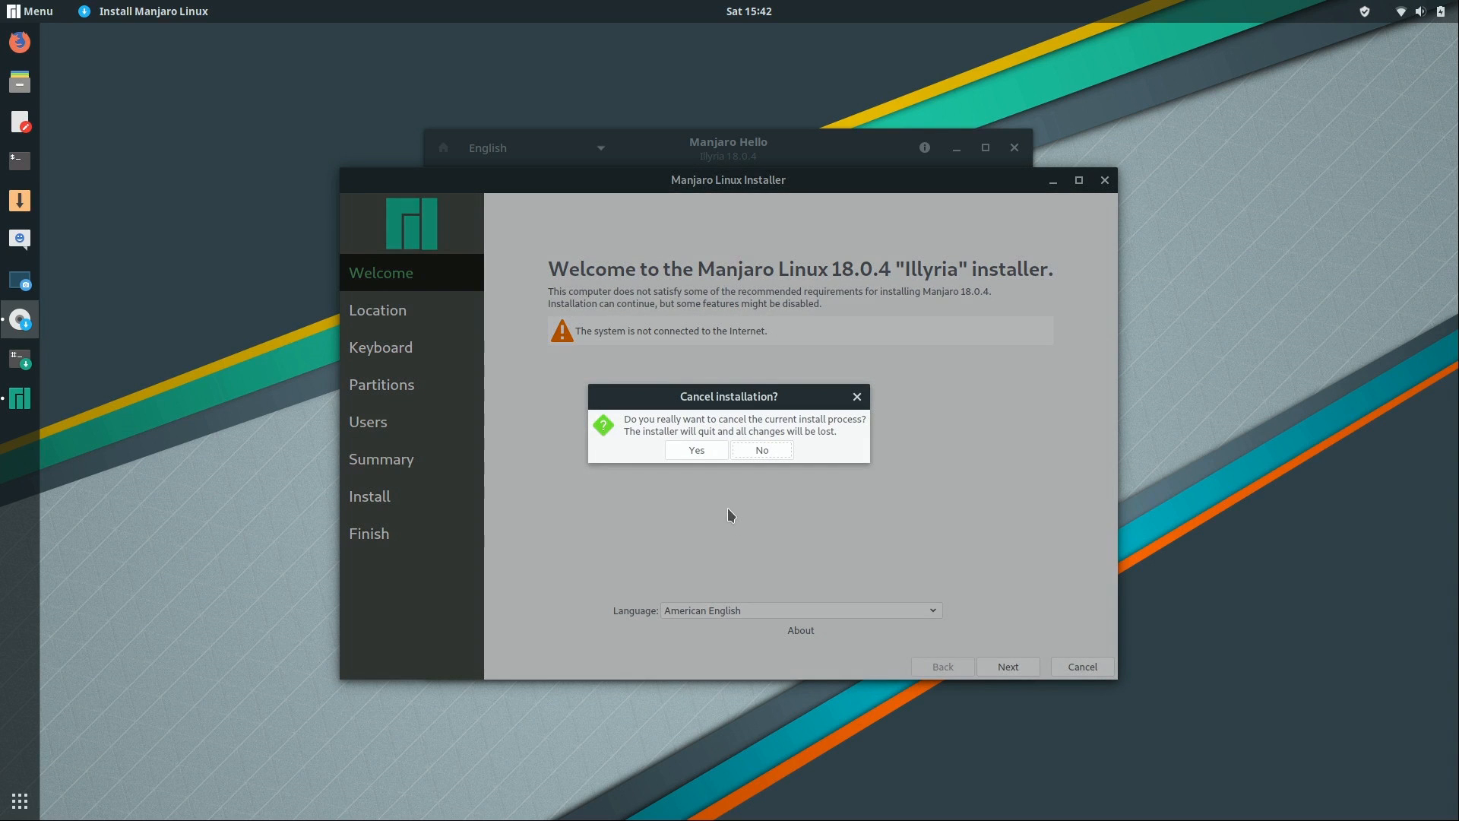
{"action": "left_click", "coordinate": [696, 450]}
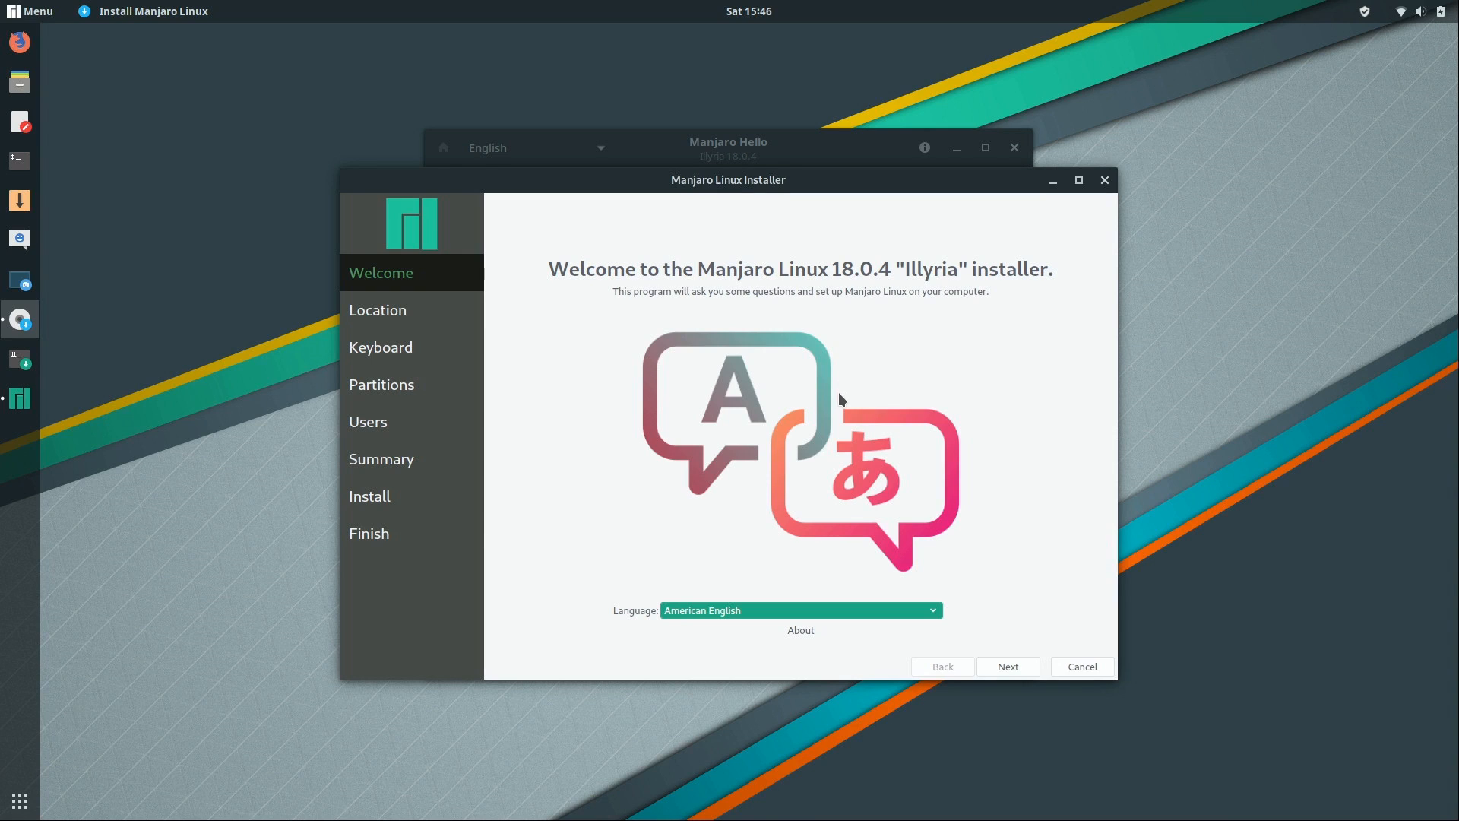
Accept American English, the America/Detroit time zone and the default English (US) keyboard layout, continuing to the partitioning page.
{"action": "left_click", "coordinate": [1009, 667]}
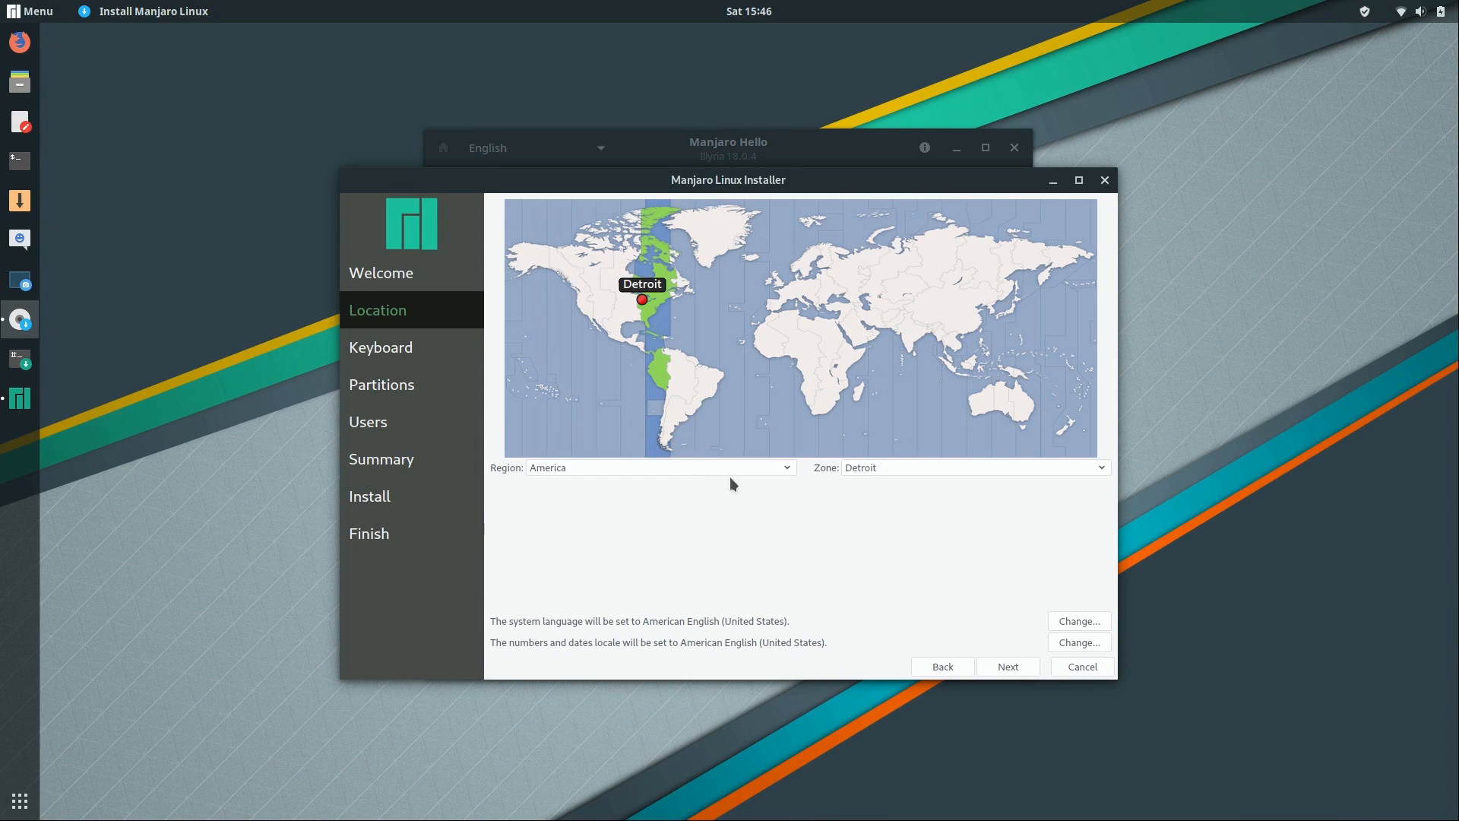
{"action": "left_click", "coordinate": [1000, 669]}
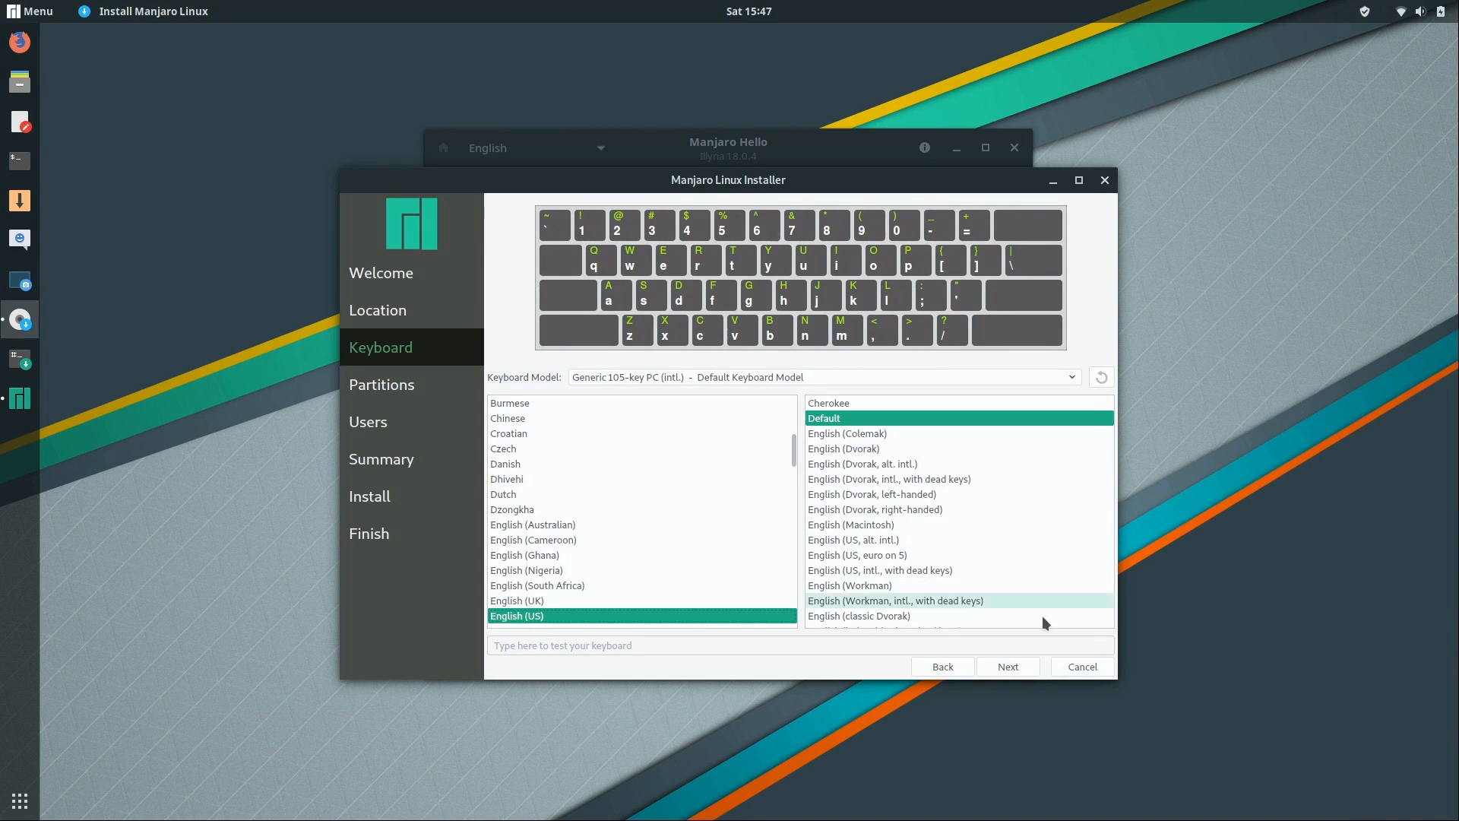
{"action": "left_click", "coordinate": [1015, 667]}
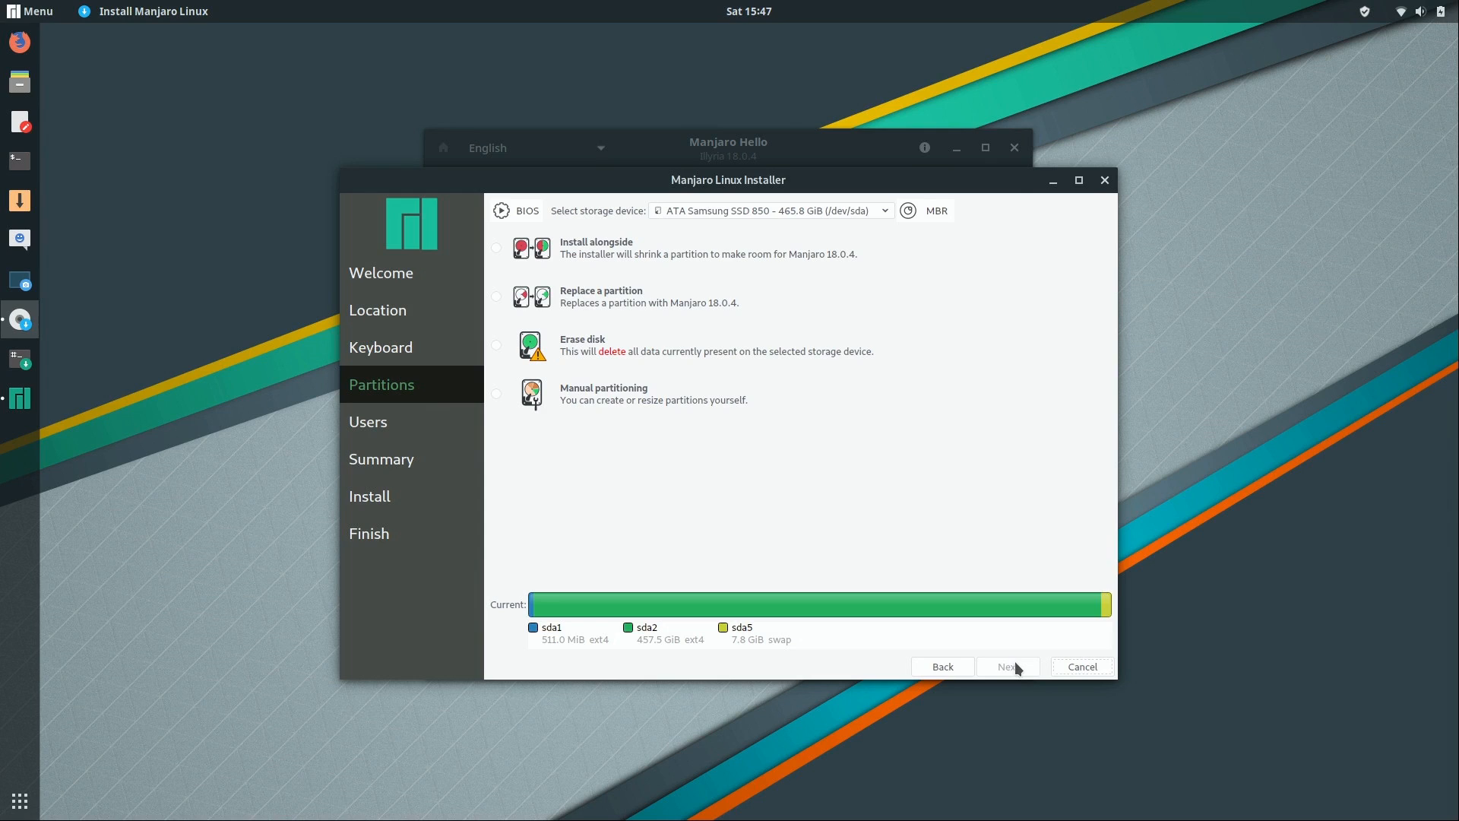
Choose to erase the Samsung SSD with No Swap and without encryption, and continue to the user setup.
{"action": "left_click", "coordinate": [497, 346]}
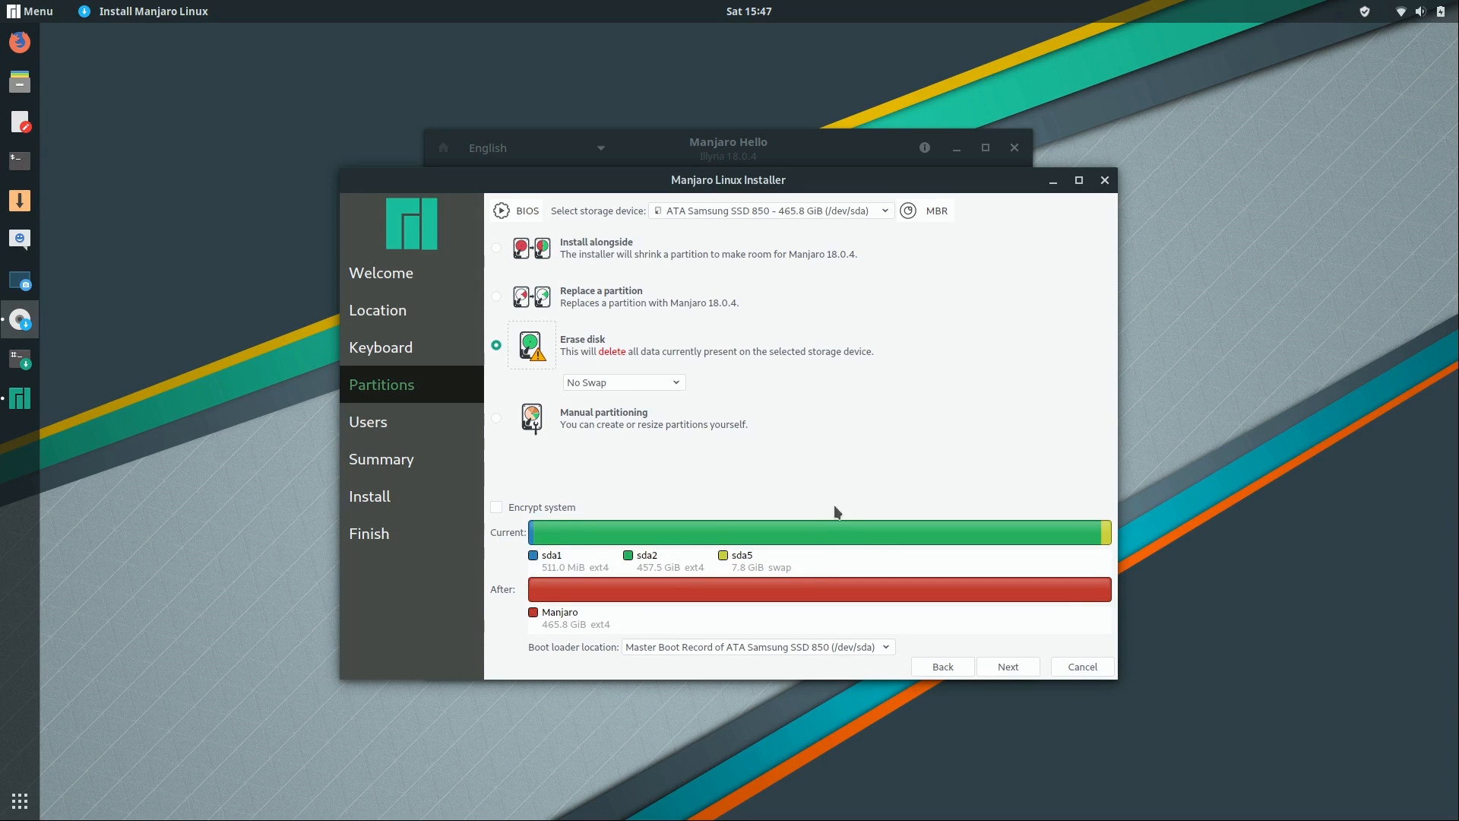
{"action": "left_click", "coordinate": [671, 383]}
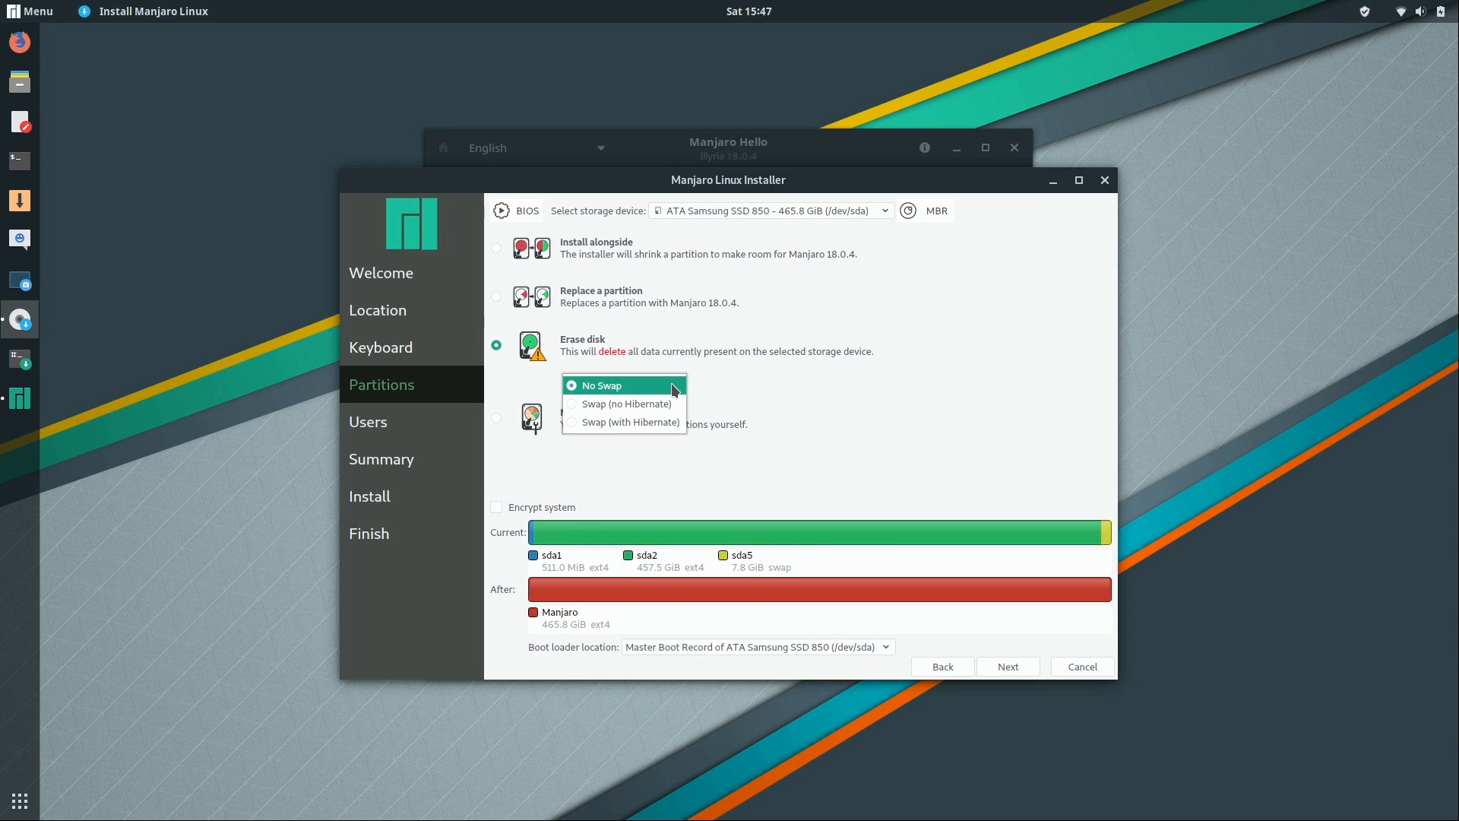
{"action": "left_click", "coordinate": [673, 388]}
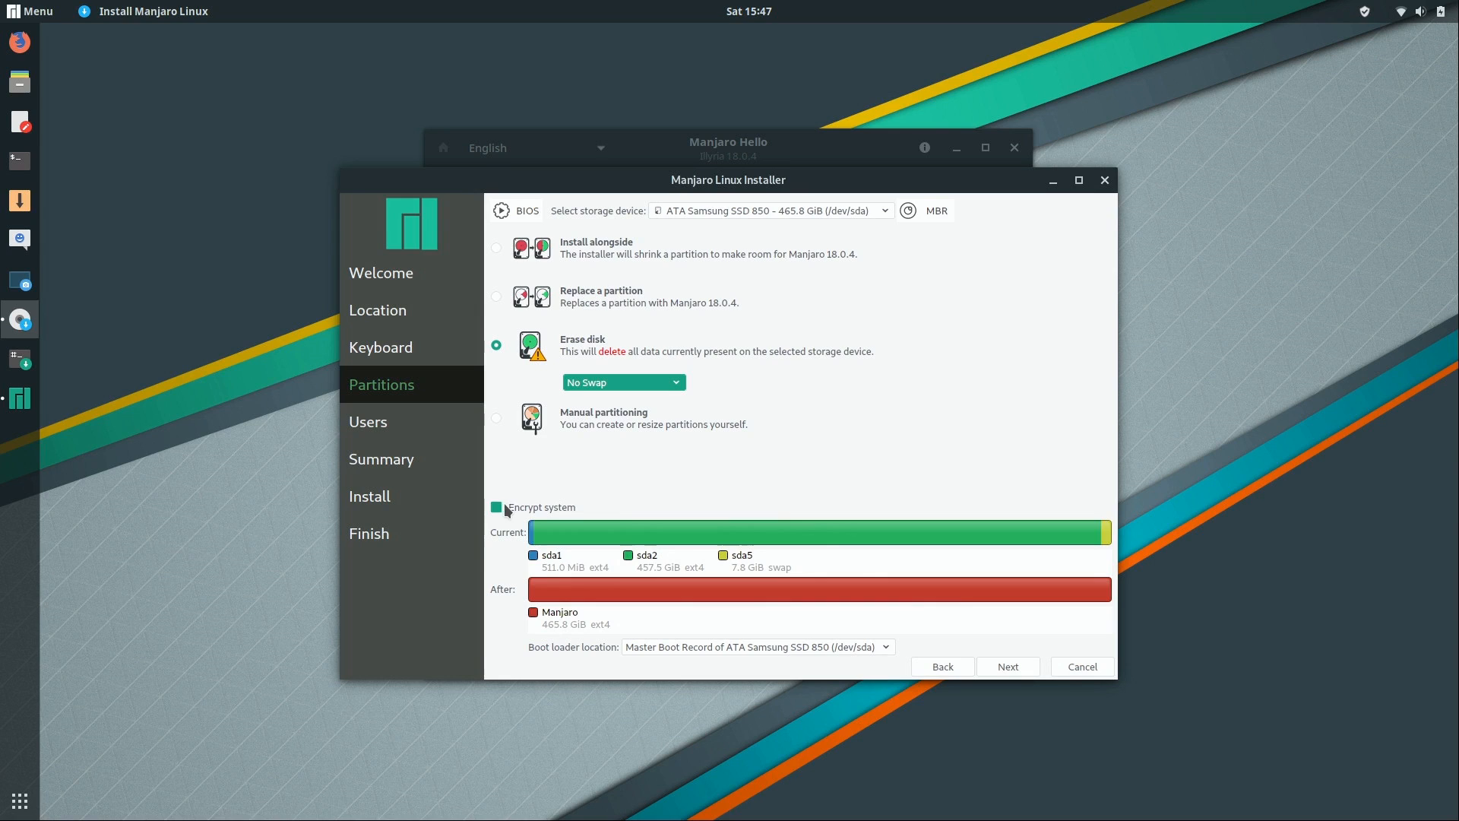
{"action": "left_click", "coordinate": [1018, 672]}
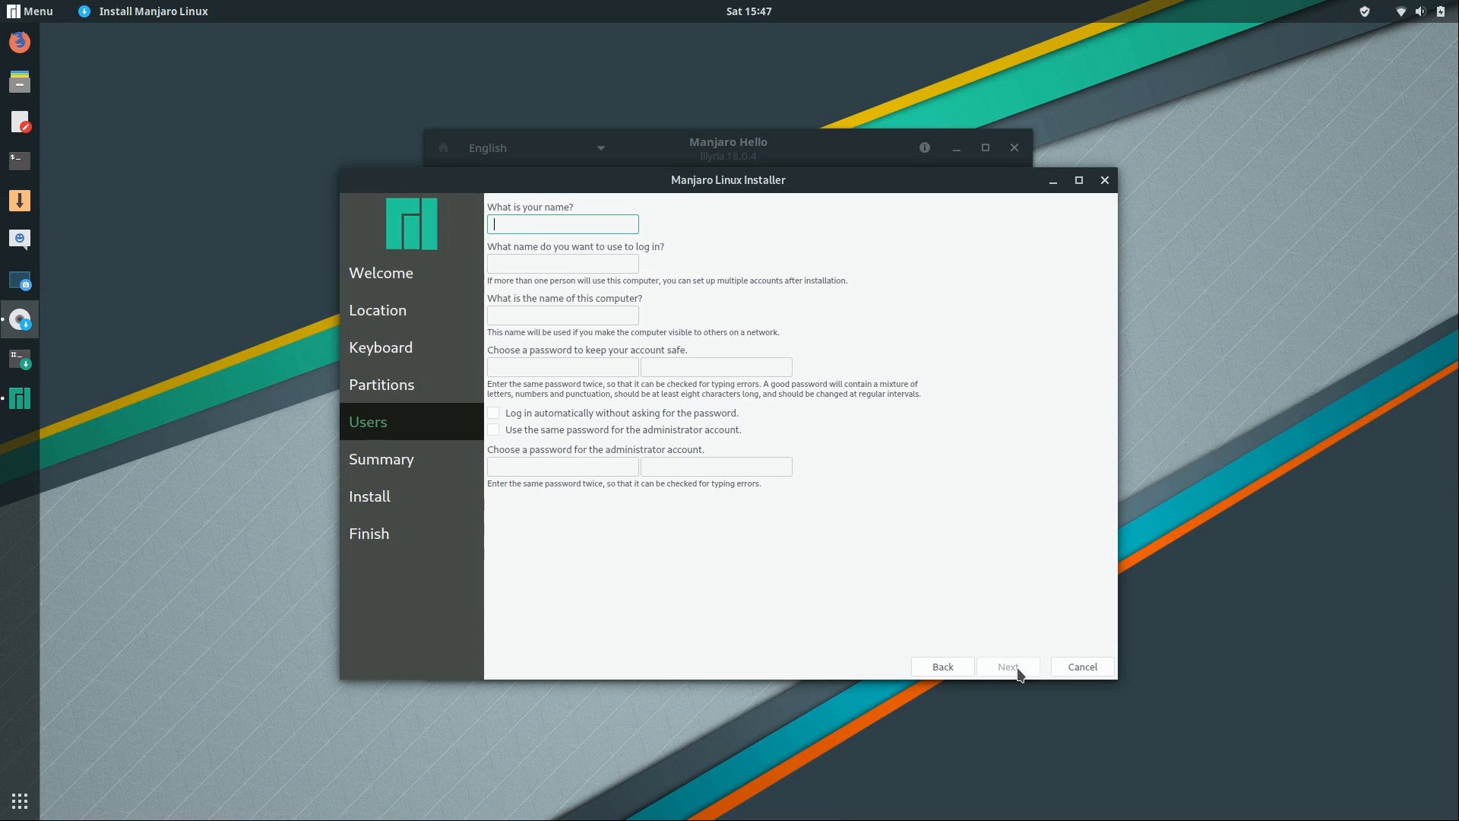
Enter the user's name and keep the suggested login name and computer name.
{"action": "type", "text": "Jay"}
{"action": "key", "text": "Tab"}
{"action": "key", "text": "Tab"}
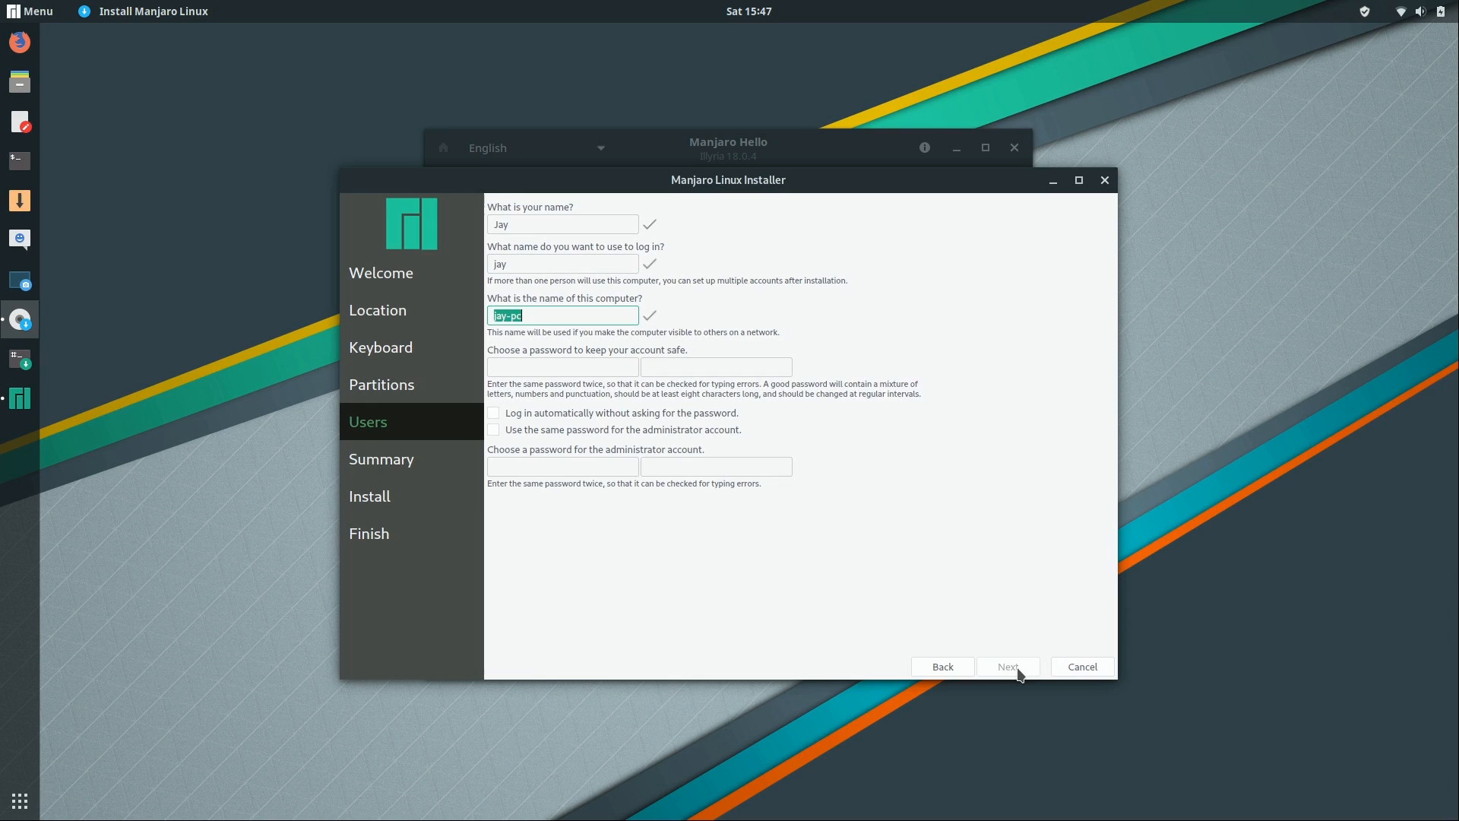
Enter and repeat the account password, use the same password for the administrator account, and continue to the summary.
{"action": "left_click", "coordinate": [573, 370]}
{"action": "type", "text": "*********"}
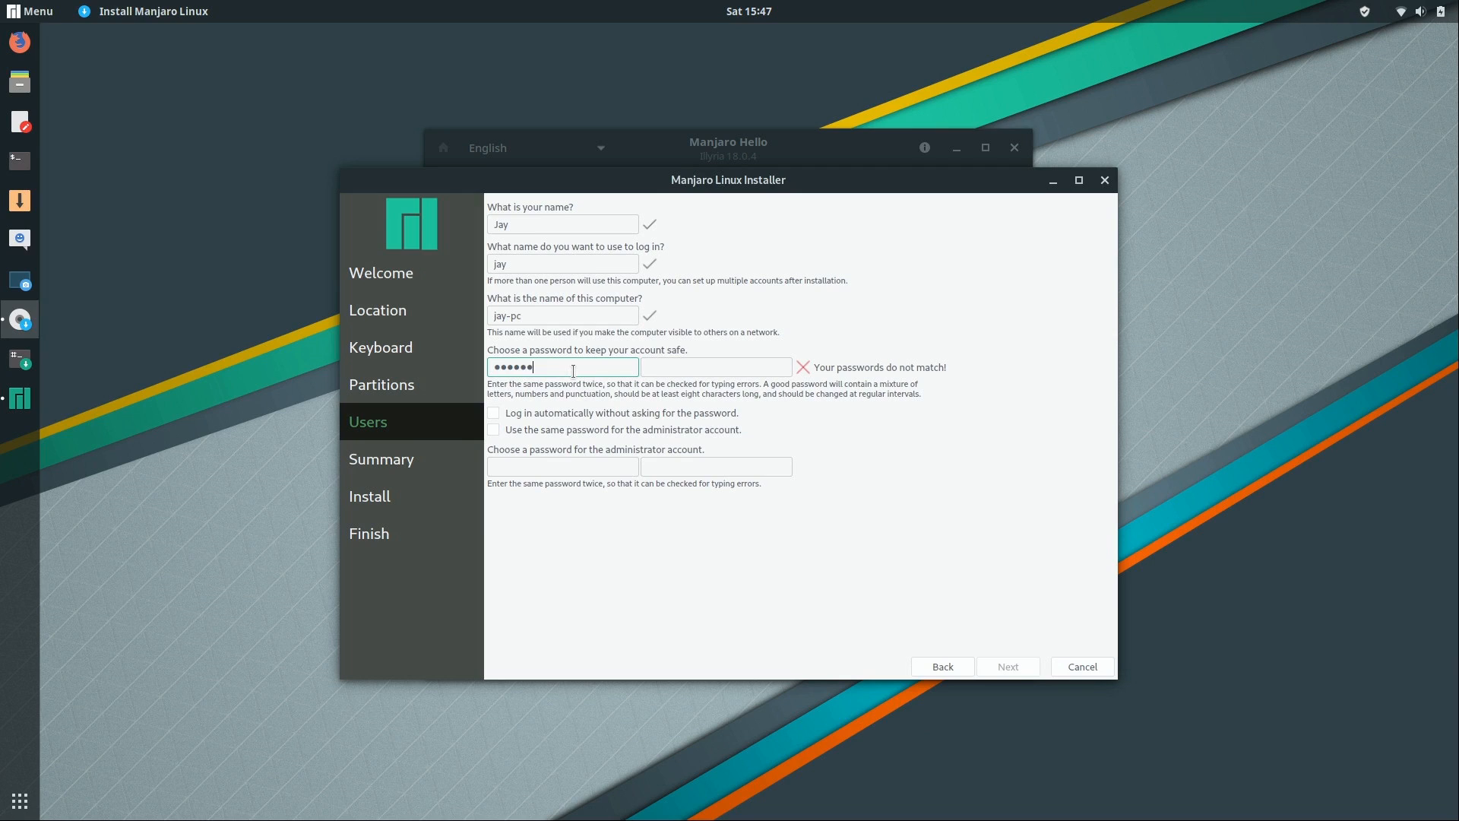
{"action": "key", "text": "Tab"}
{"action": "type", "text": "*********"}
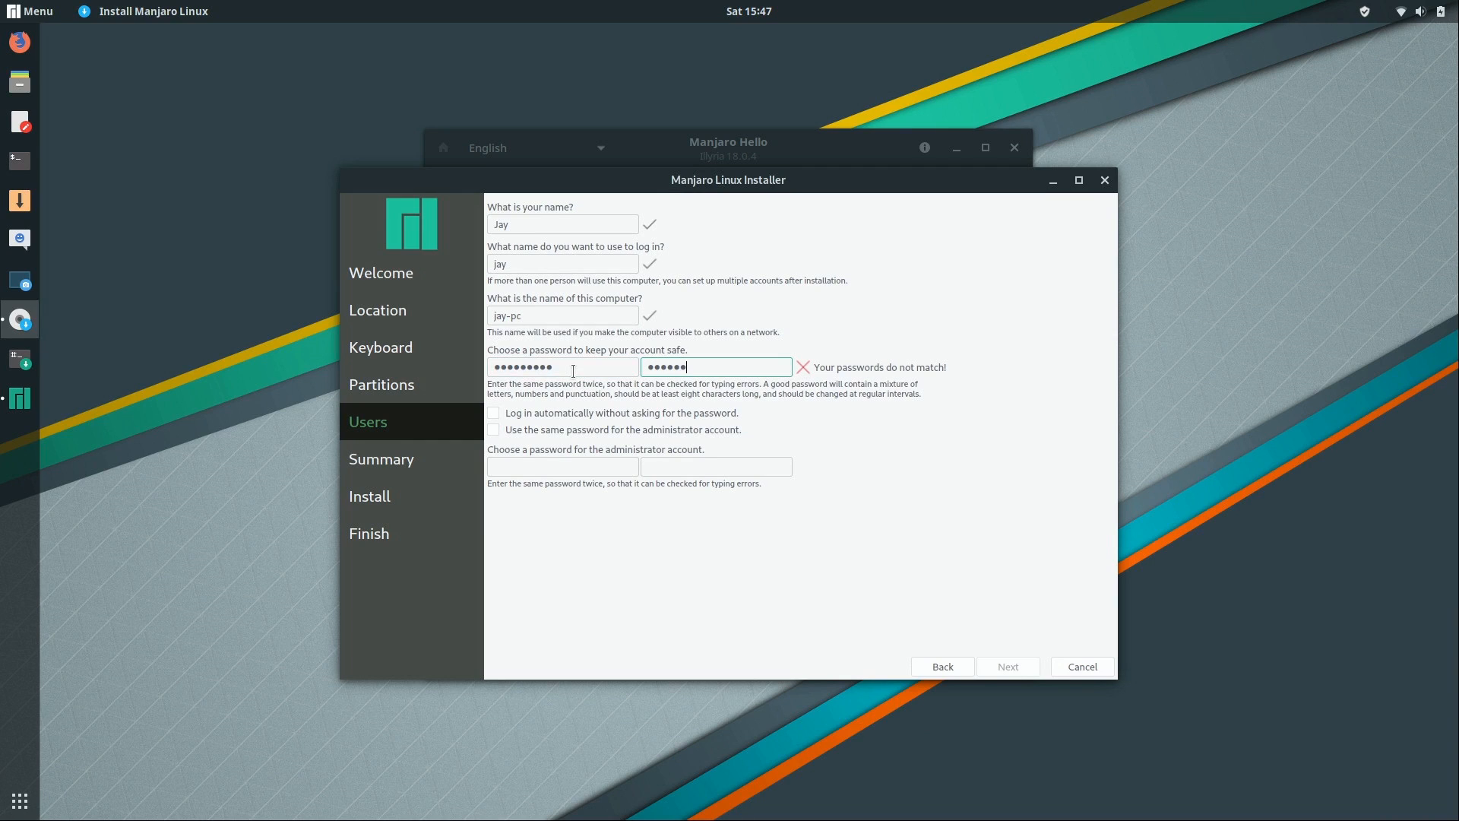
{"action": "left_click", "coordinate": [547, 429]}
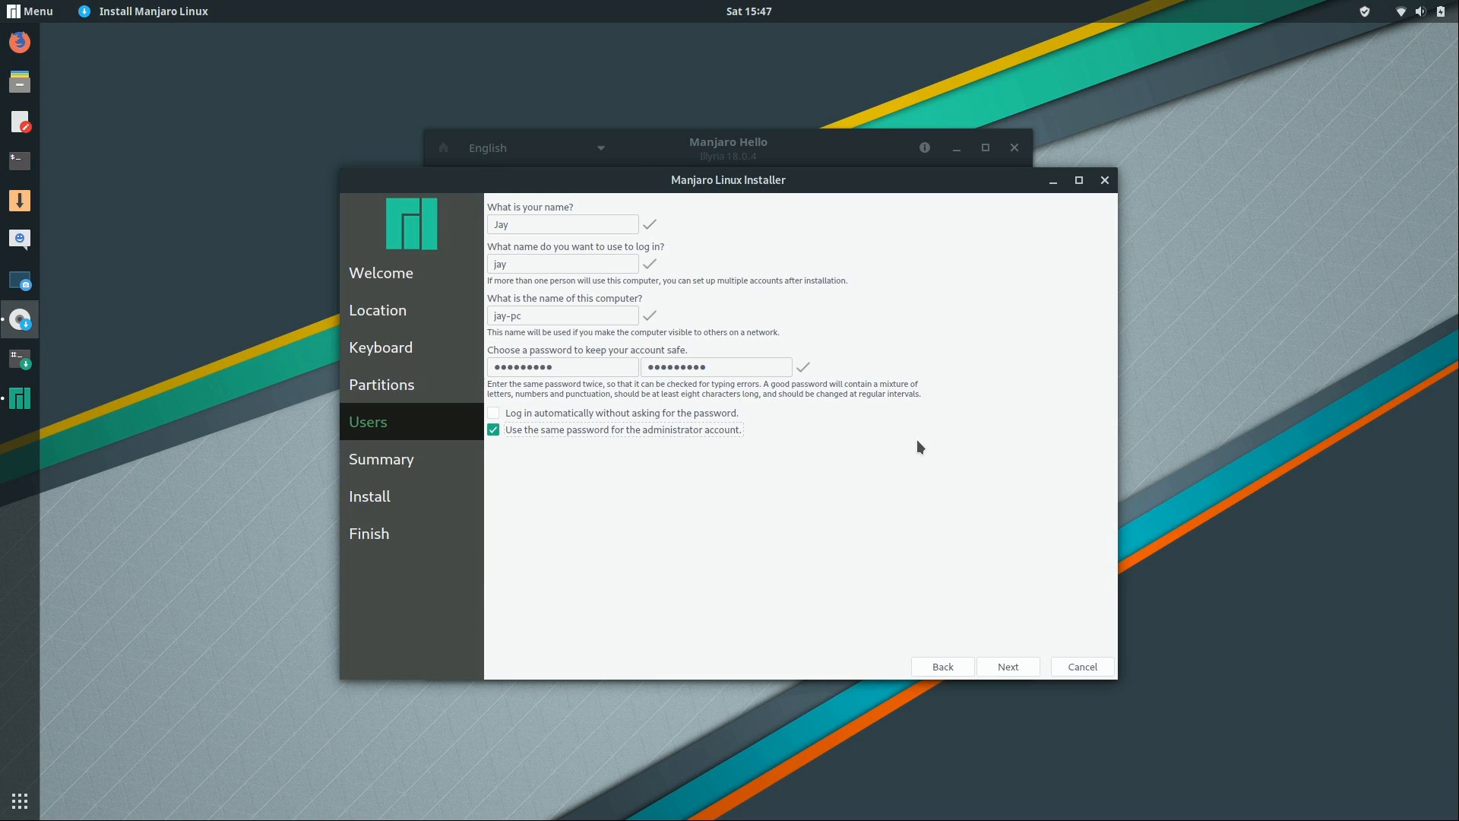
{"action": "left_click", "coordinate": [1008, 668]}
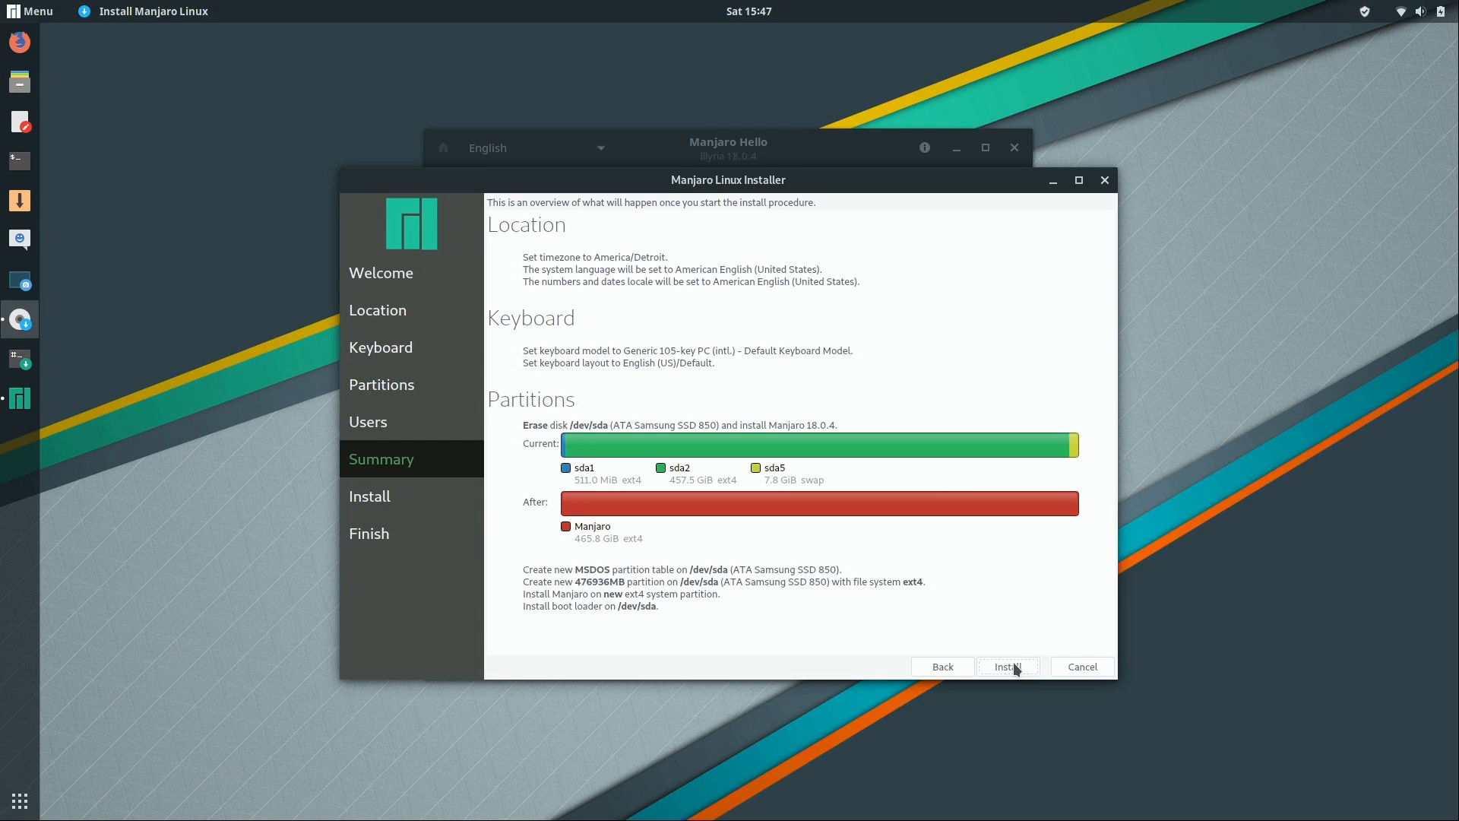
Start and confirm the Manjaro installation, and finish the installer with Restart now enabled.
{"action": "left_click", "coordinate": [1014, 667]}
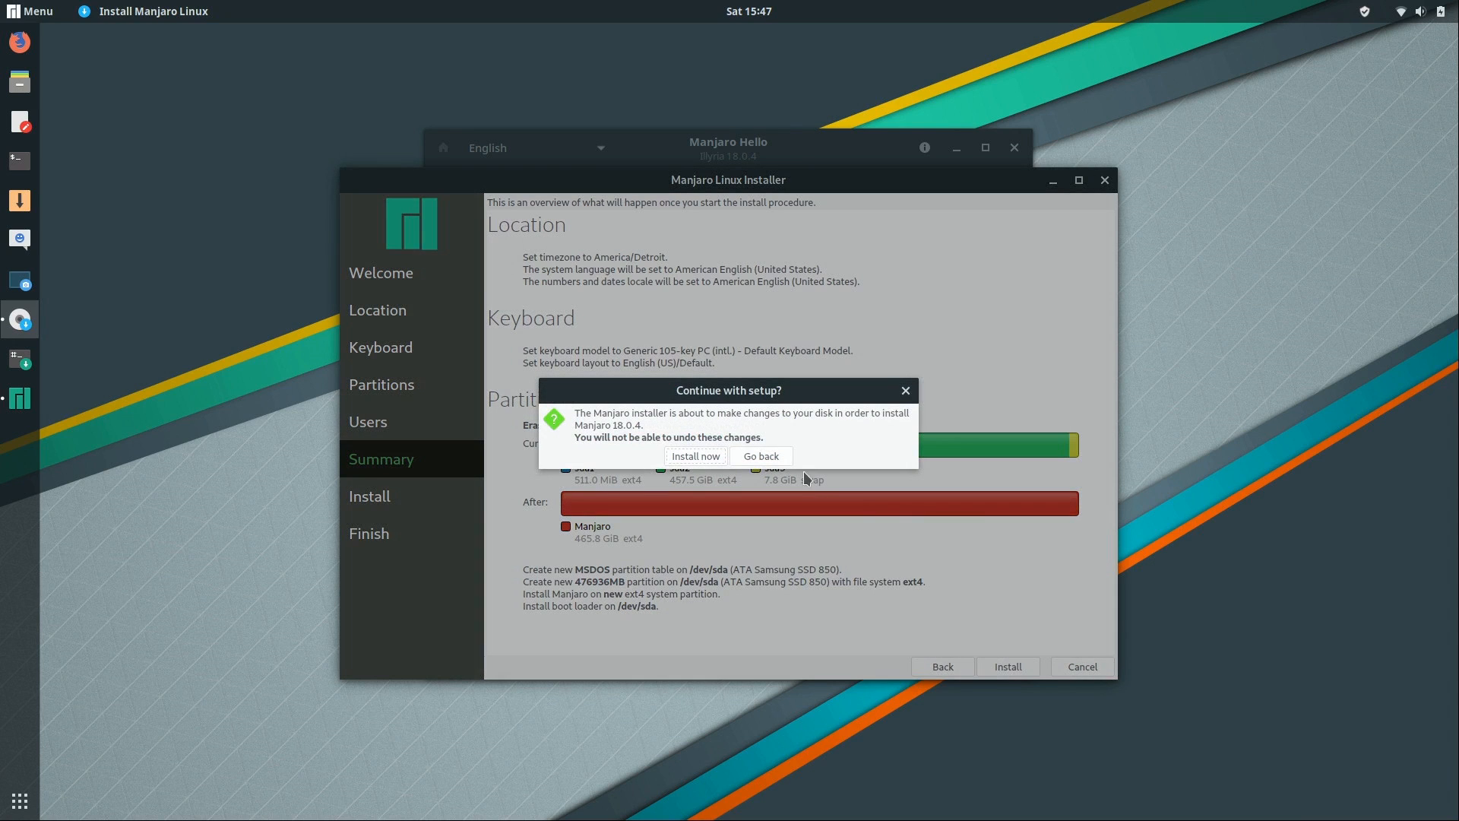
{"action": "left_click", "coordinate": [717, 460]}
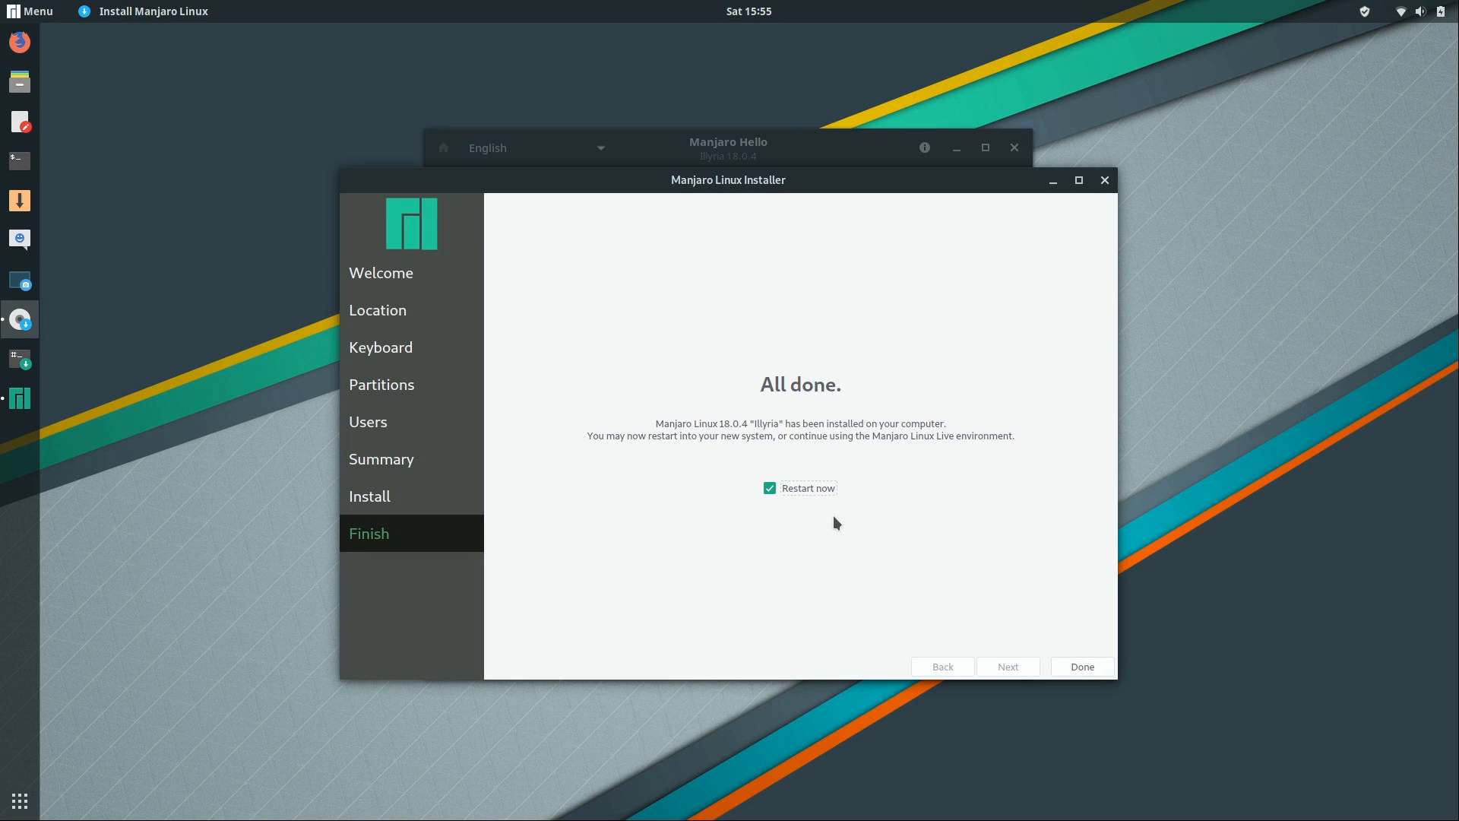
{"action": "left_click", "coordinate": [1064, 669]}
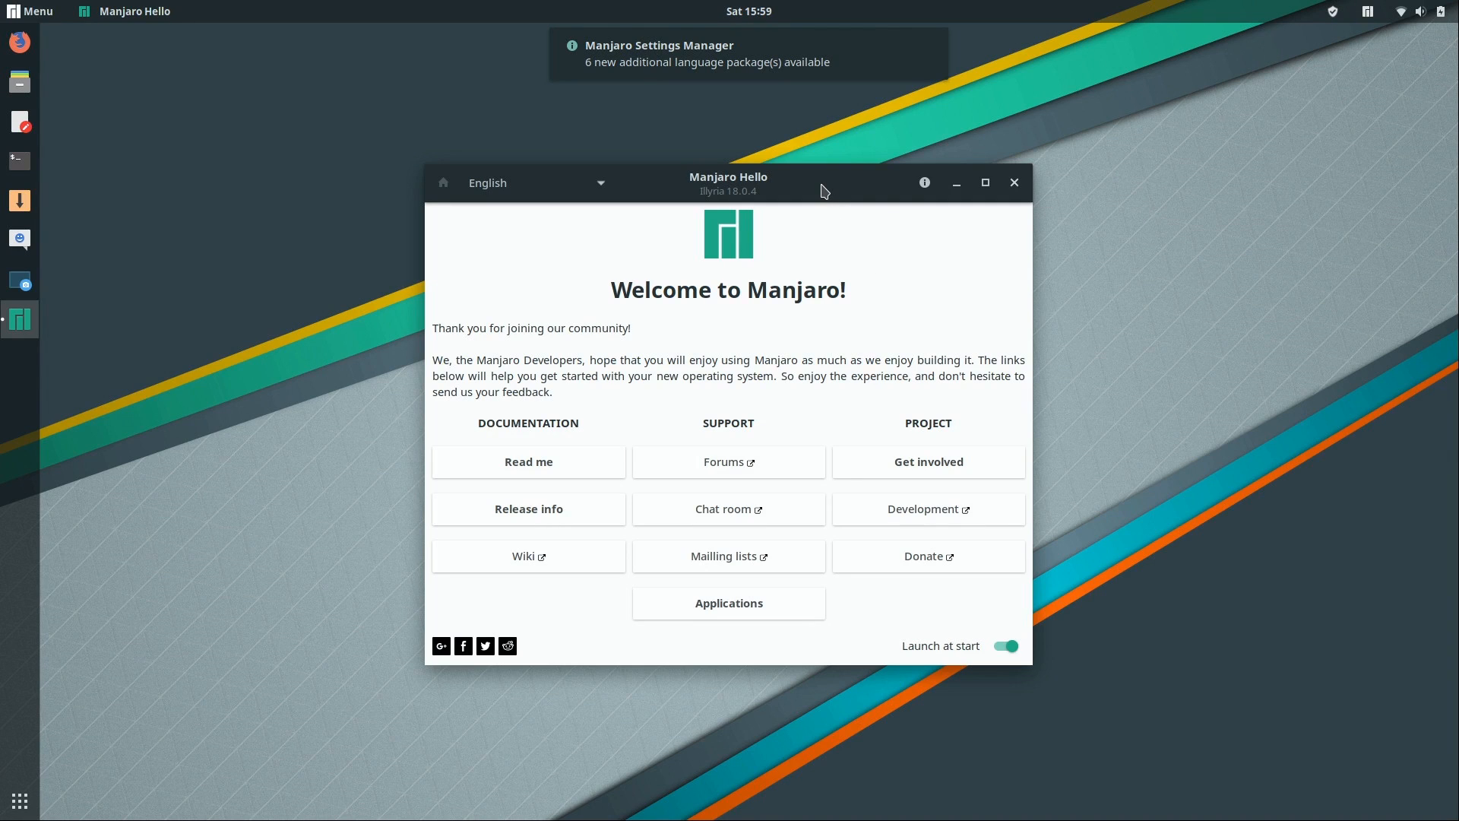
Close the Manjaro Hello welcome window and dismiss the language package notification.
{"action": "left_click", "coordinate": [1014, 182]}
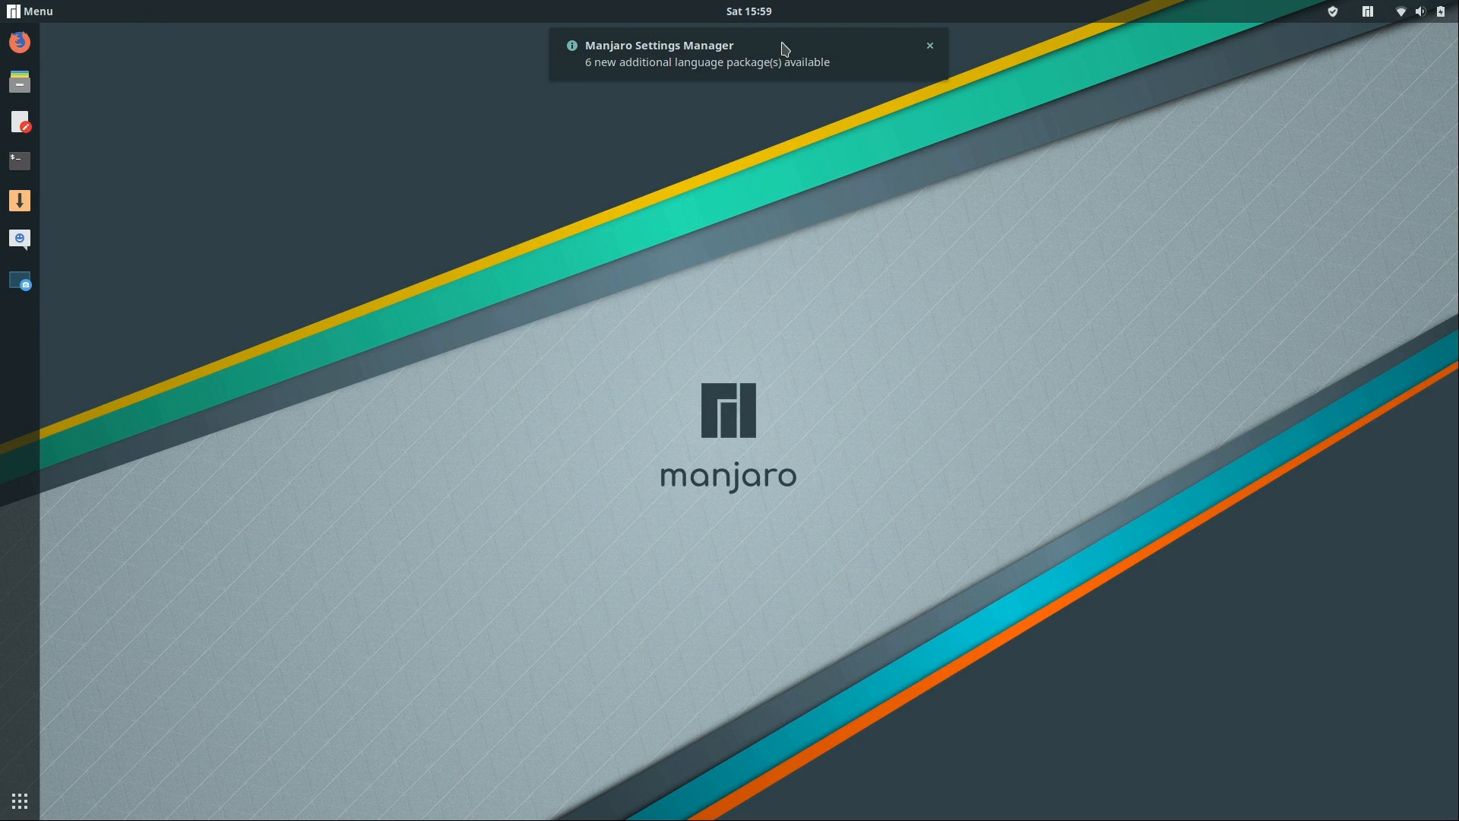
{"action": "left_click", "coordinate": [934, 47]}
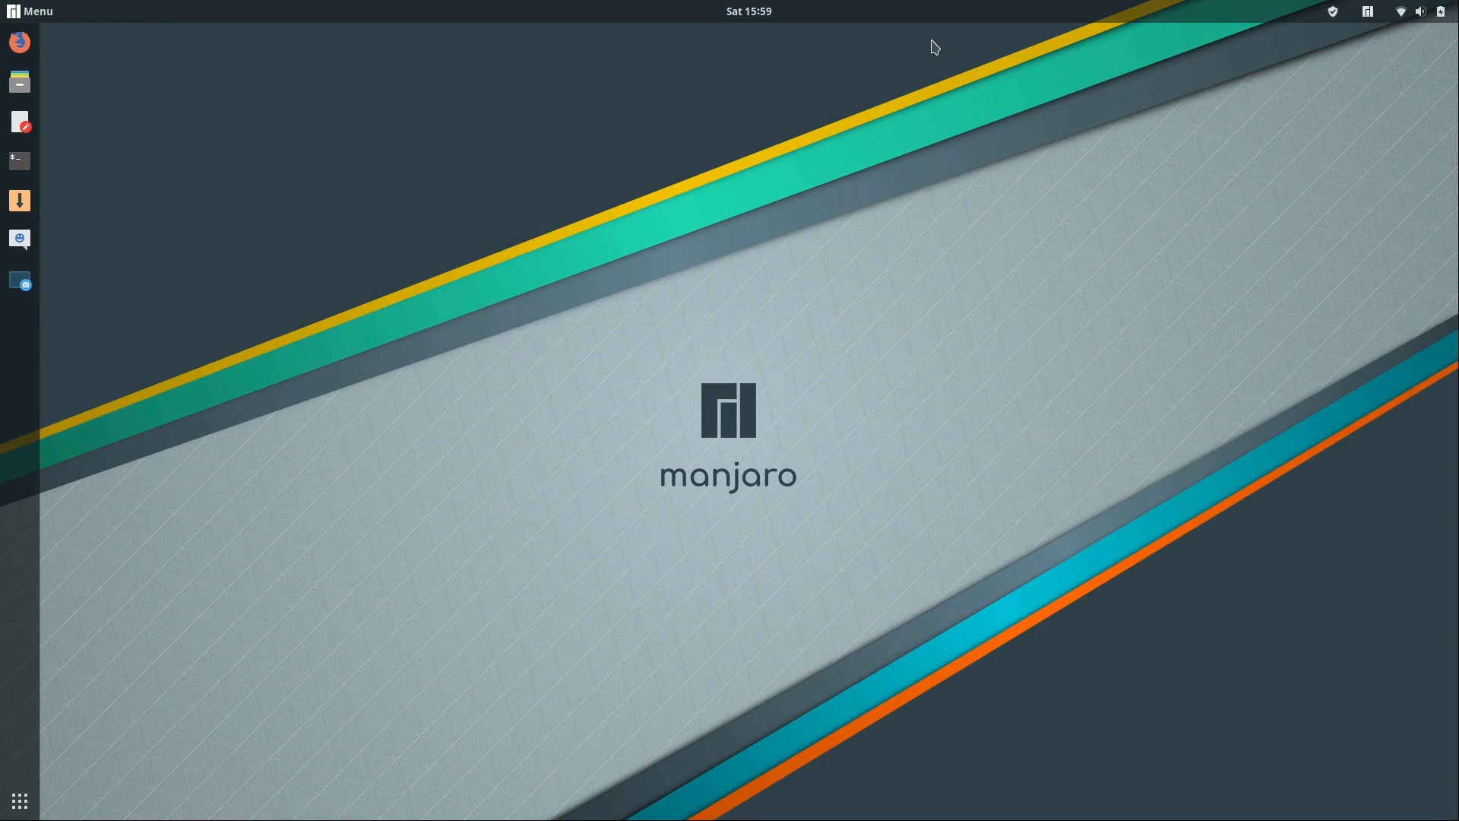
{"action": "left_click", "coordinate": [929, 45]}
Examine the application categories in the main menu and the full-screen grid of installed applications, closing both again.
{"action": "left_click", "coordinate": [43, 18]}
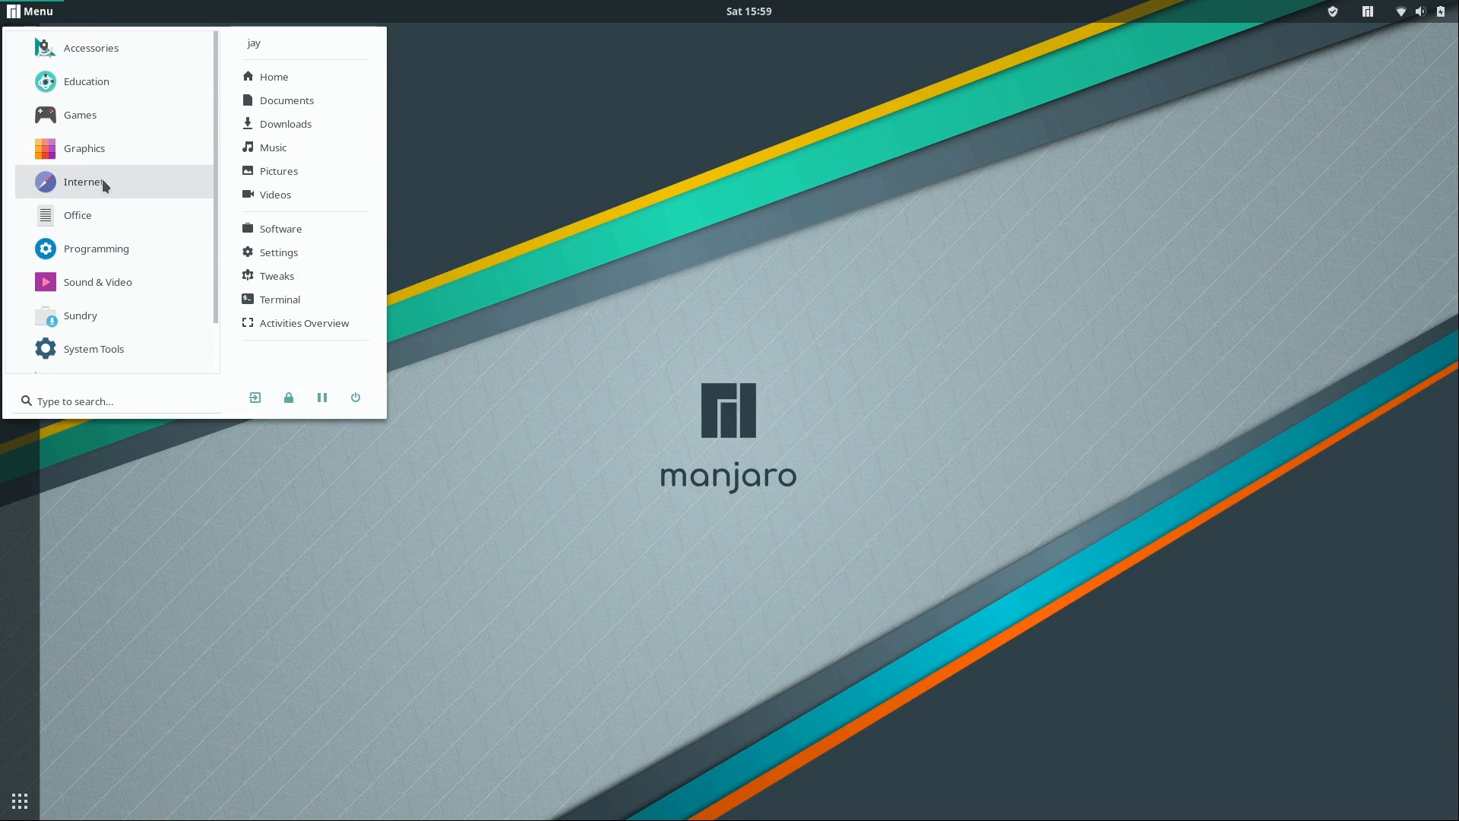
{"action": "left_click", "coordinate": [132, 559]}
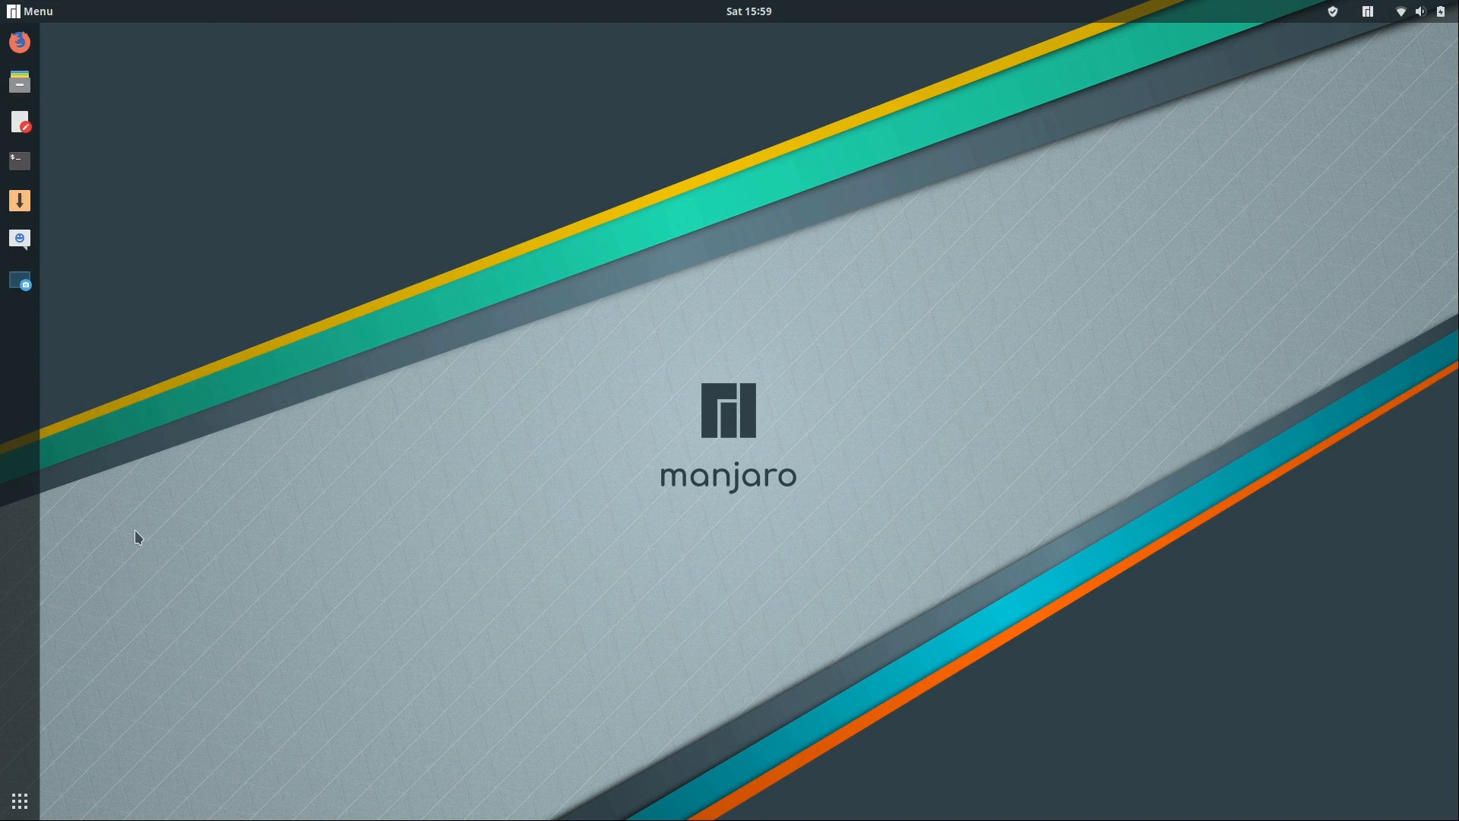
{"action": "left_click", "coordinate": [15, 815]}
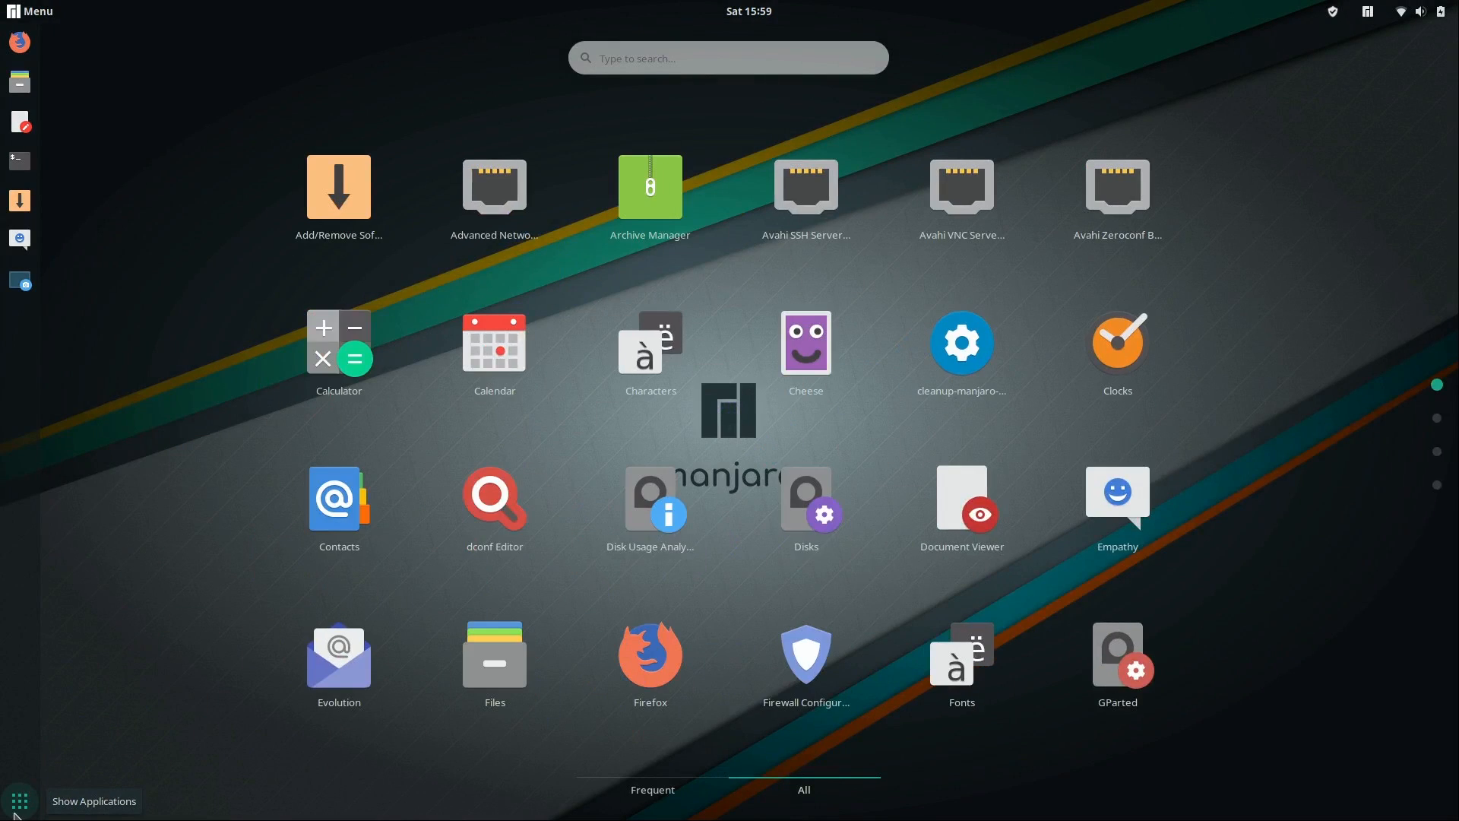
{"action": "left_click", "coordinate": [15, 814]}
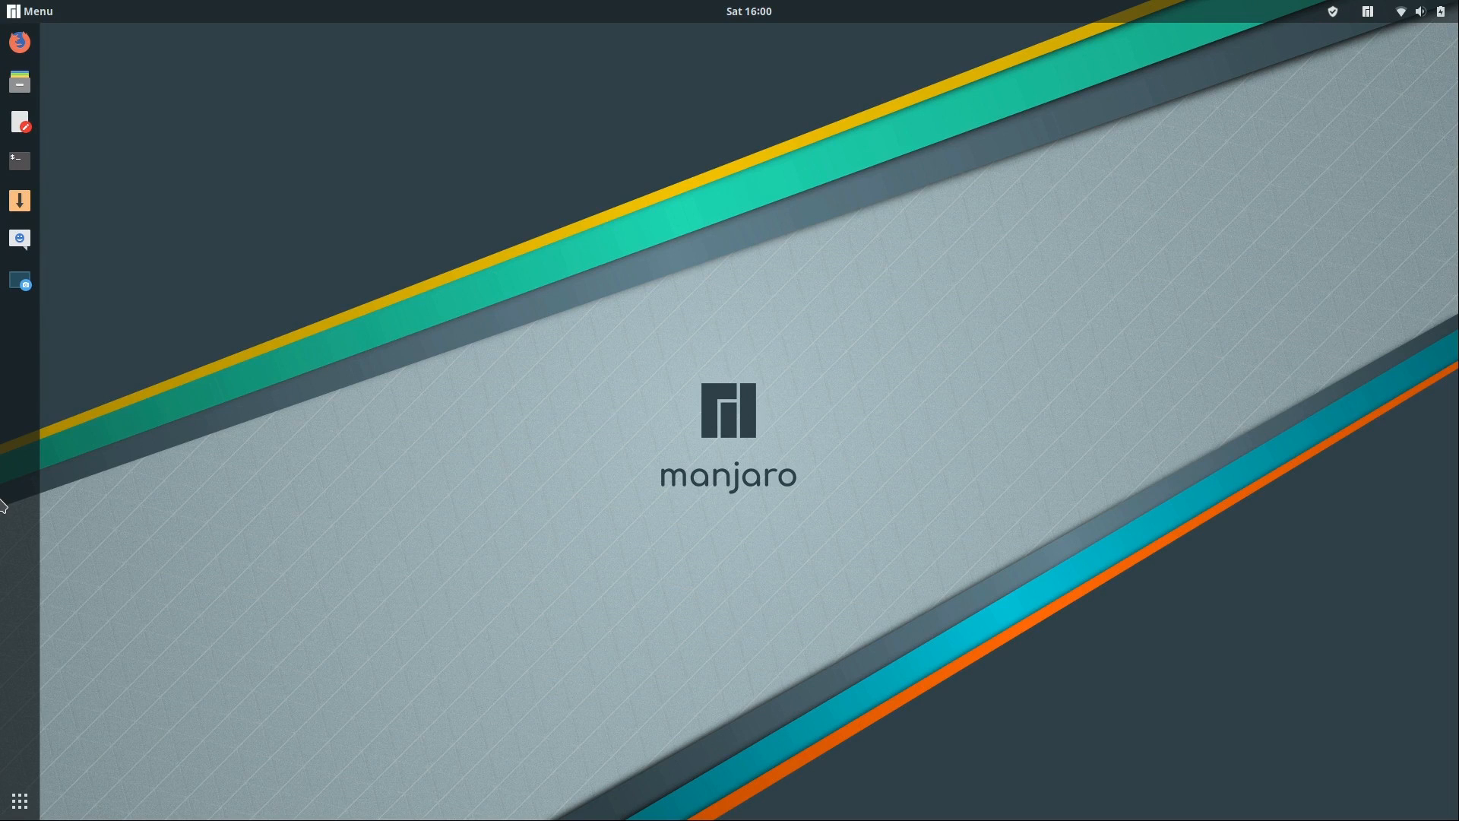
{"action": "left_click", "coordinate": [26, 9]}
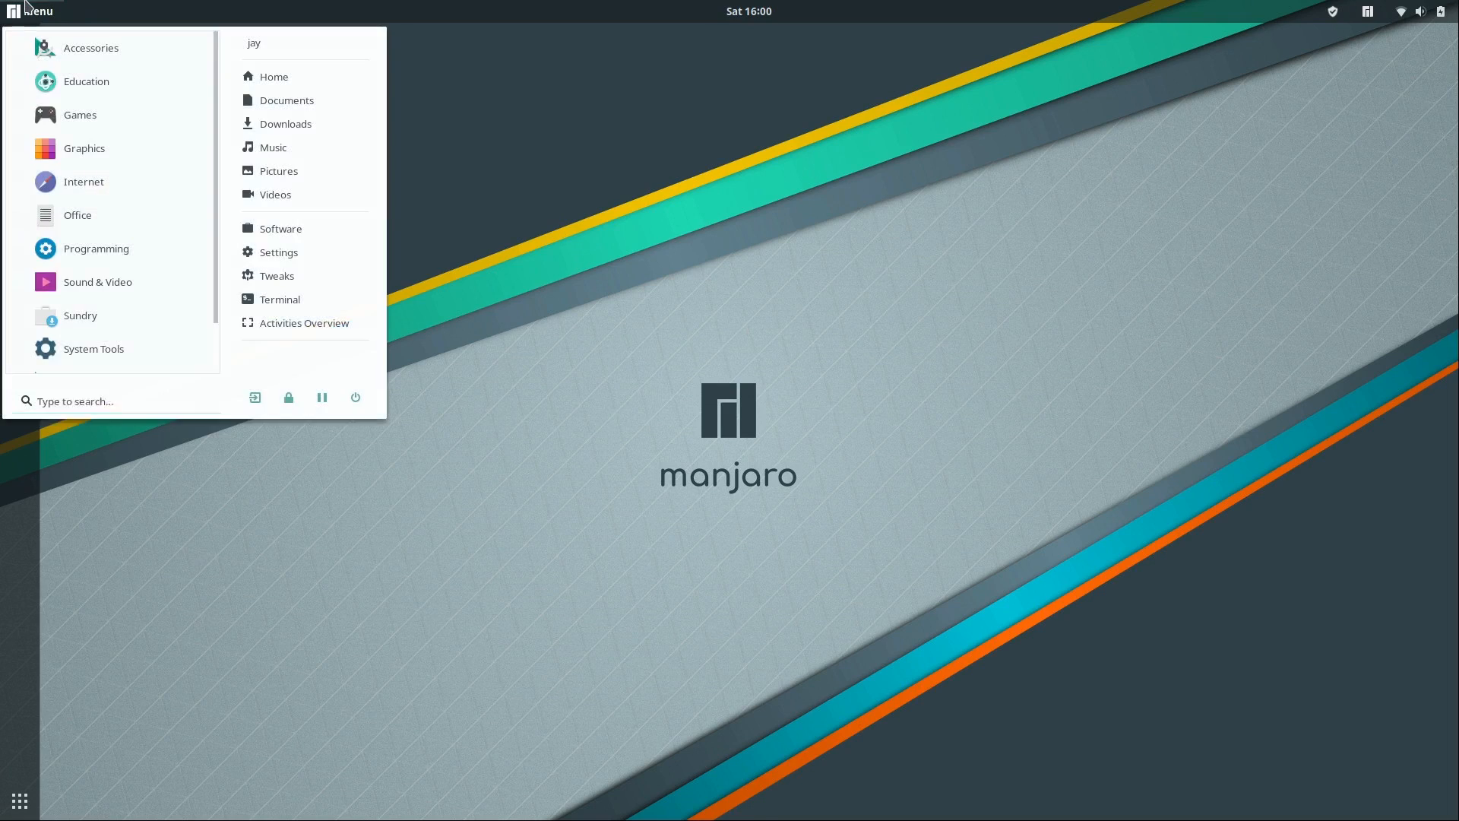
{"action": "left_click", "coordinate": [26, 9]}
{"action": "left_click", "coordinate": [20, 801]}
{"action": "left_click", "coordinate": [11, 805]}
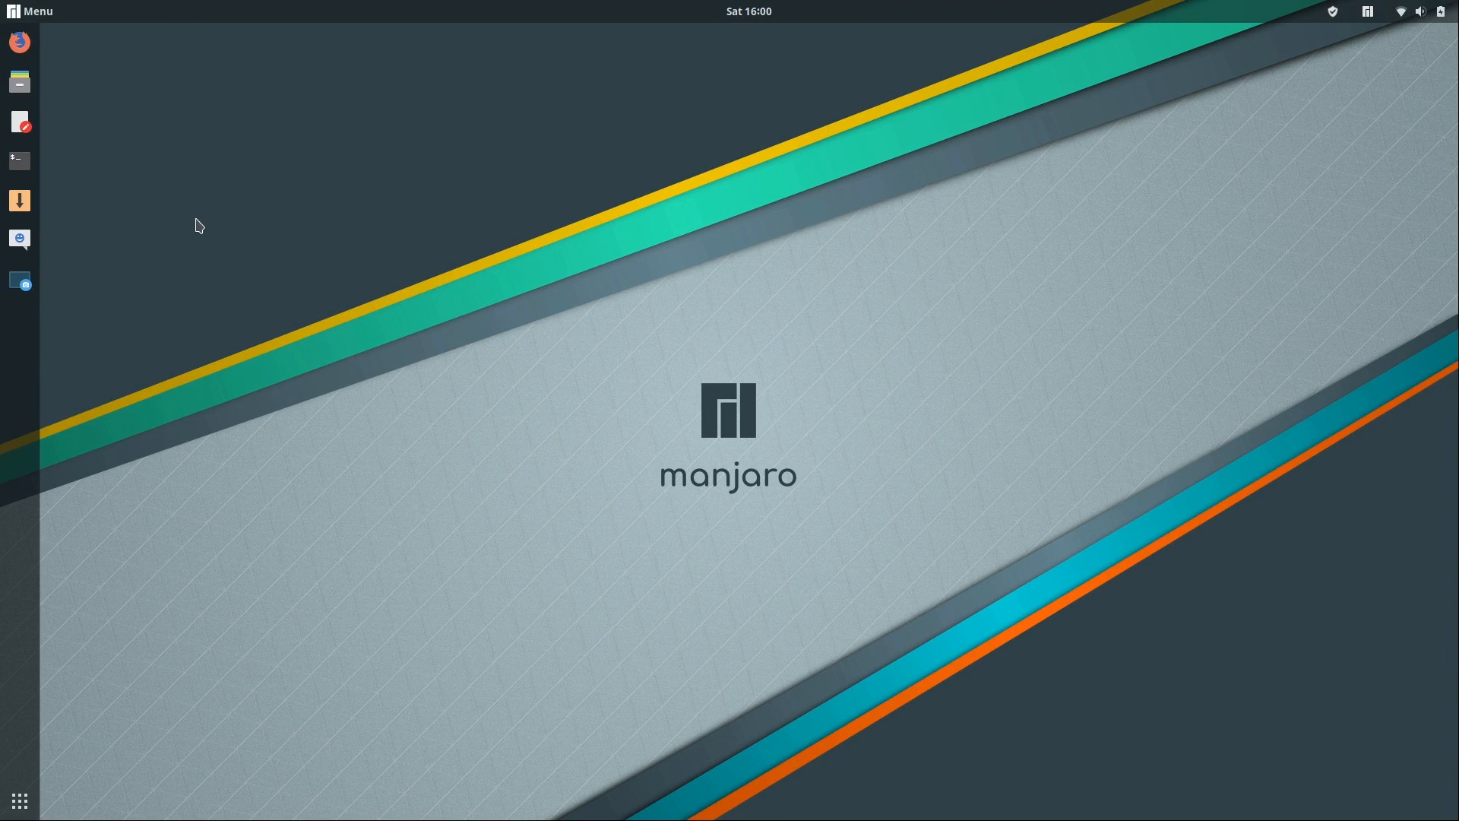
Launch Firefox, check its version information in the About window, and close that window.
{"action": "left_click", "coordinate": [21, 42]}
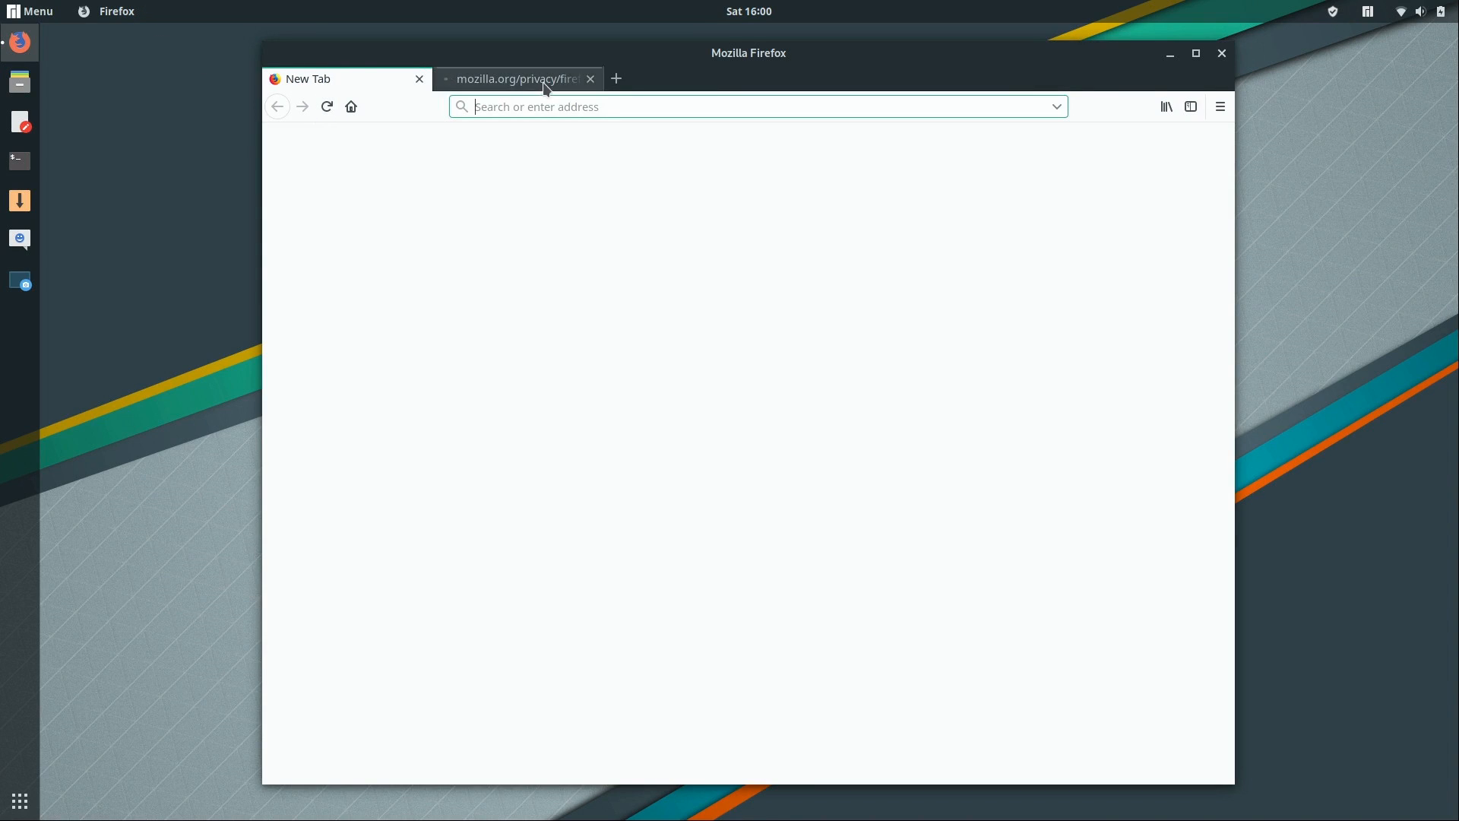
{"action": "key", "text": "alt"}
{"action": "left_click", "coordinate": [600, 79]}
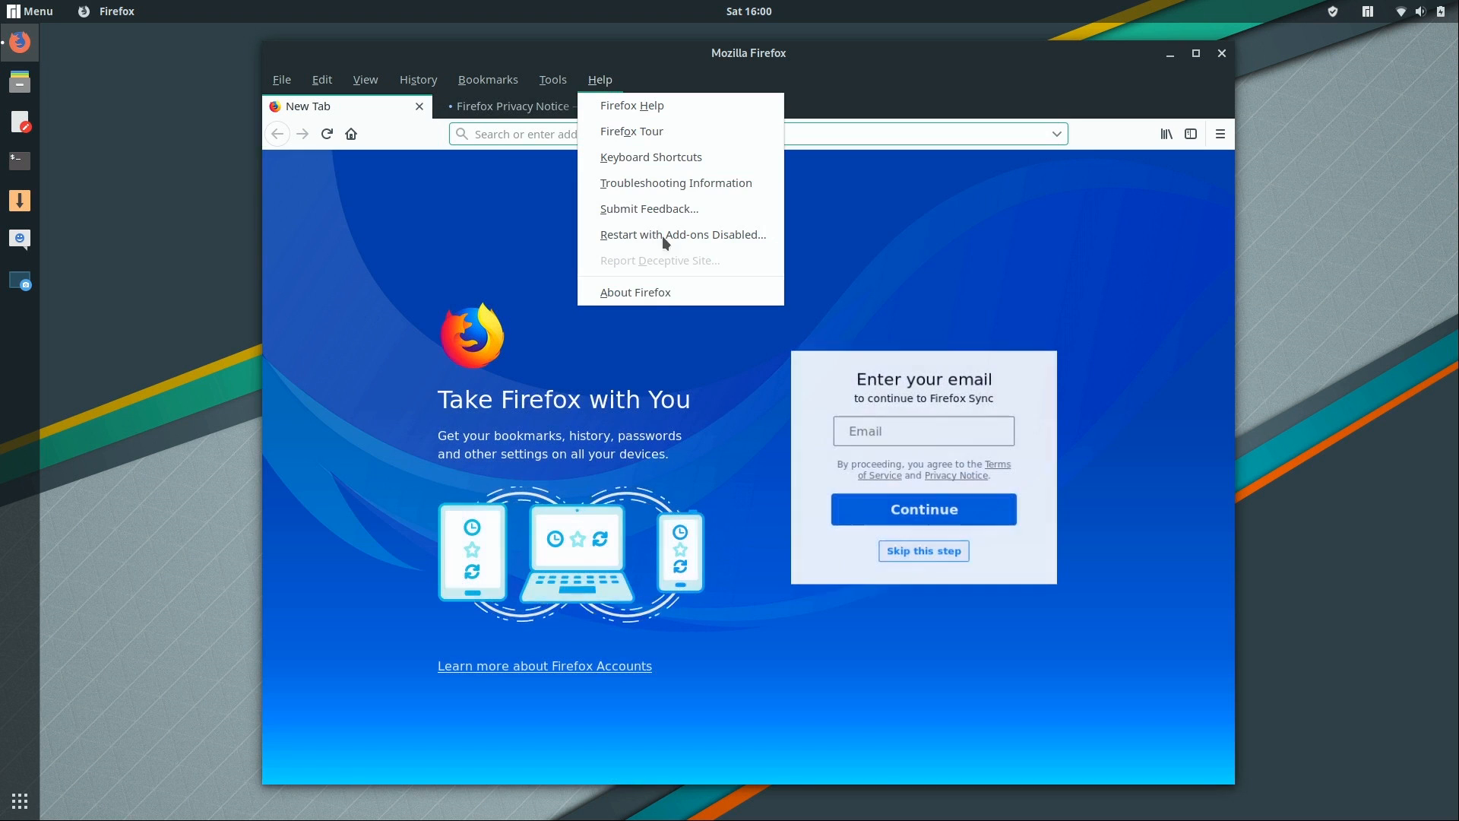
{"action": "left_click", "coordinate": [652, 293]}
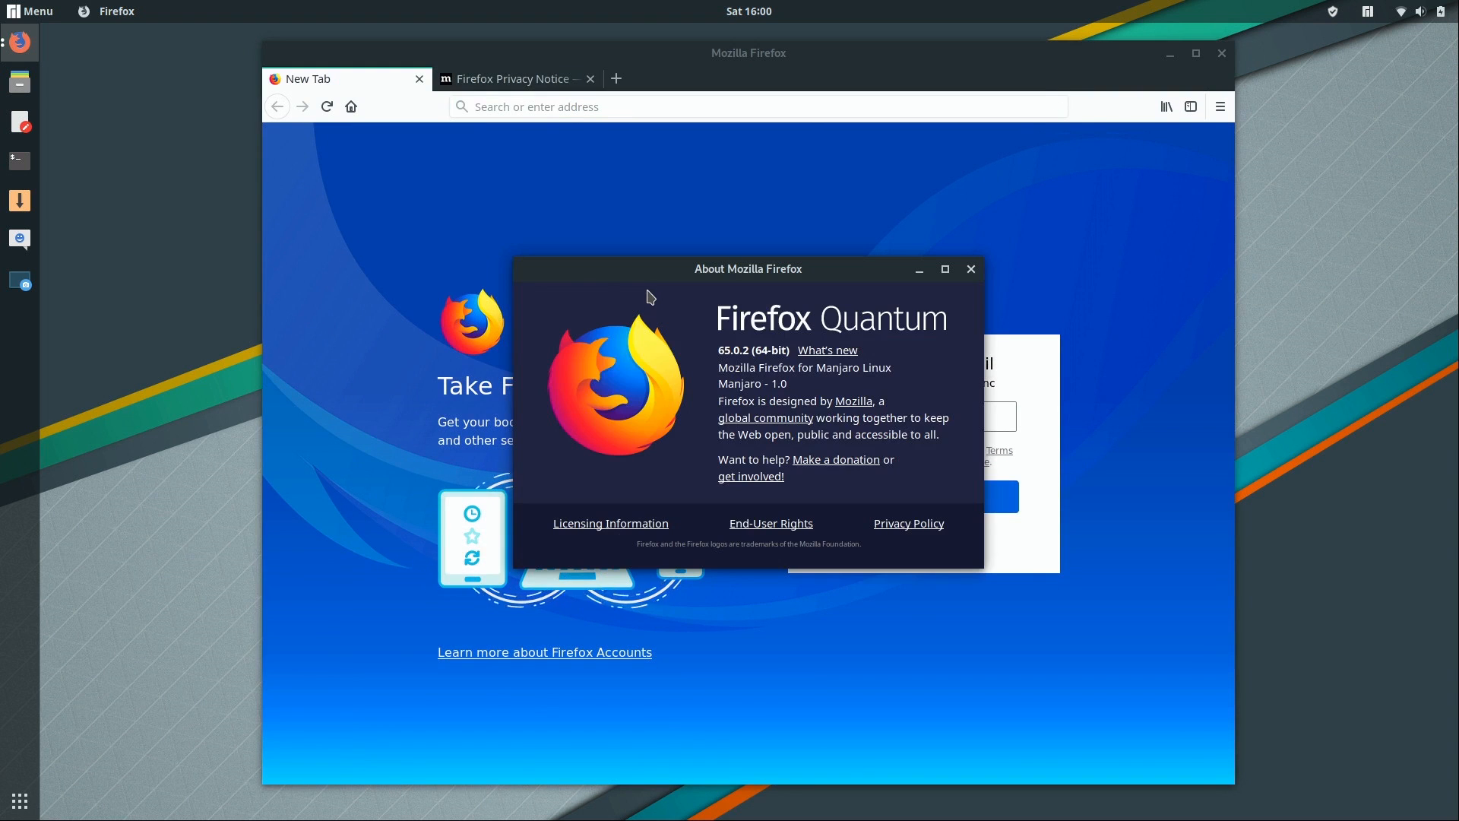
{"action": "left_click", "coordinate": [972, 269]}
Launch the Files file manager, check its version in the About window, and close both windows.
{"action": "left_click", "coordinate": [20, 81]}
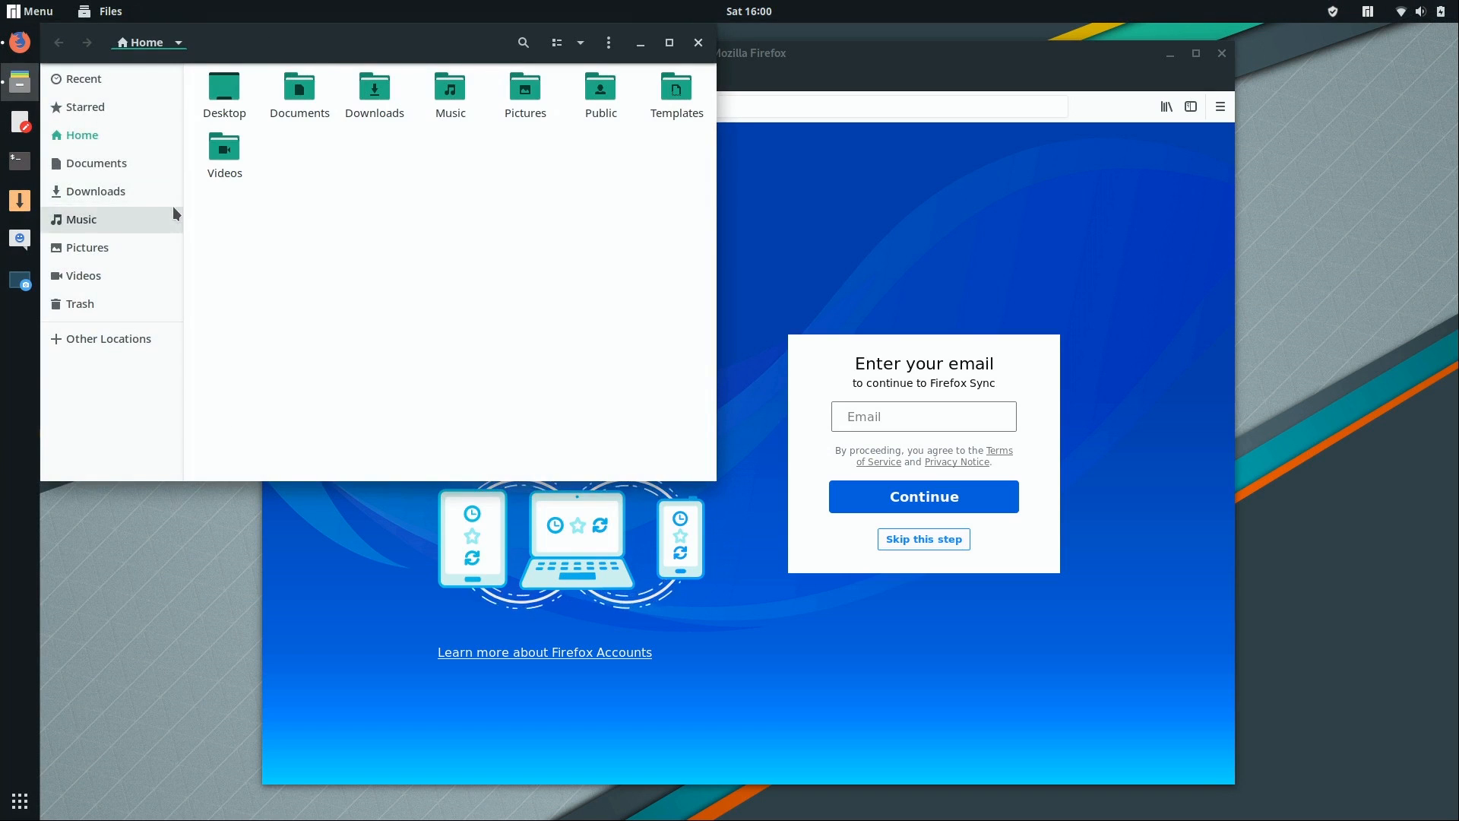
{"action": "left_click", "coordinate": [107, 11]}
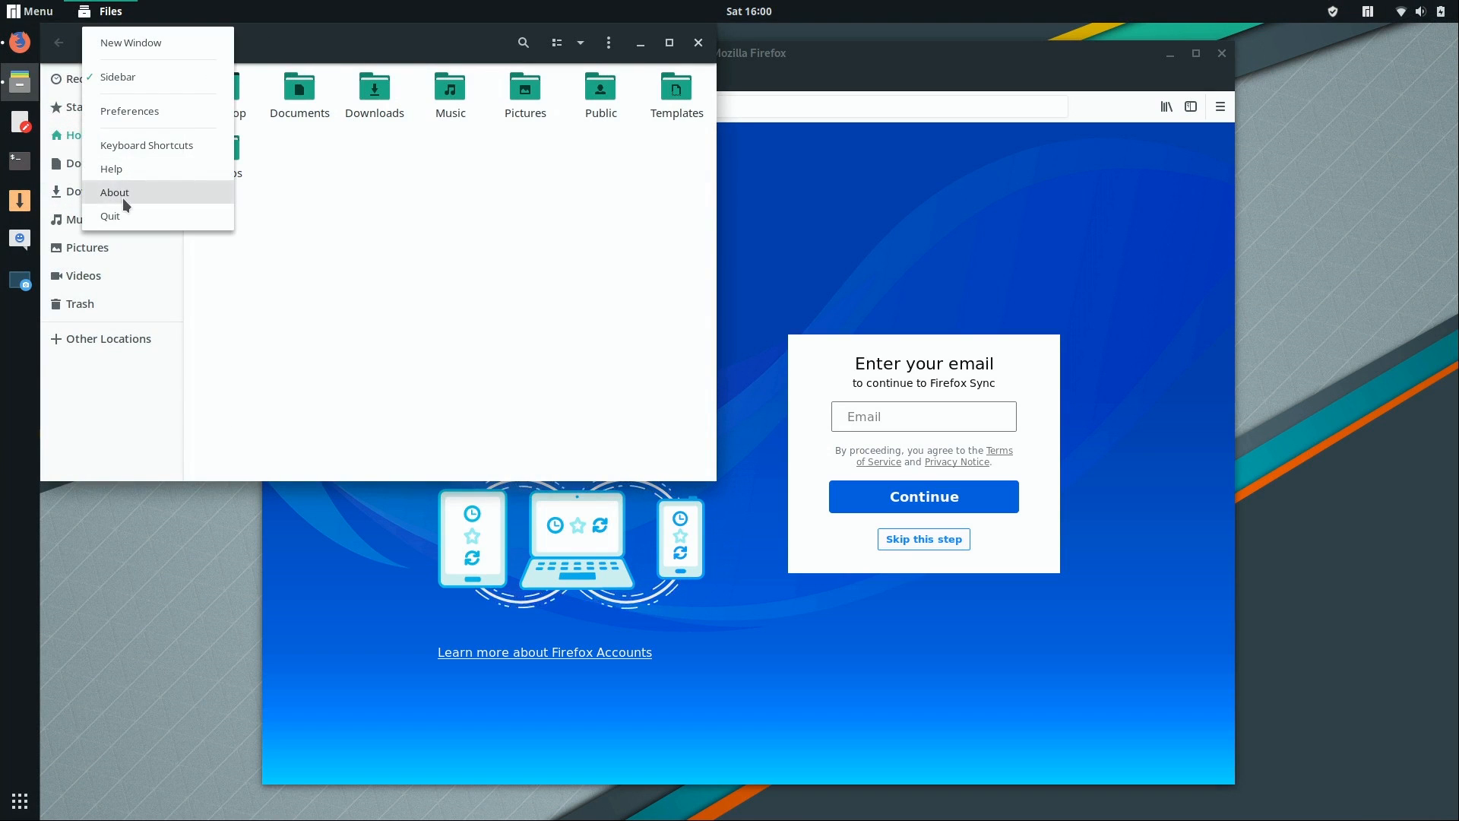
{"action": "left_click", "coordinate": [115, 192]}
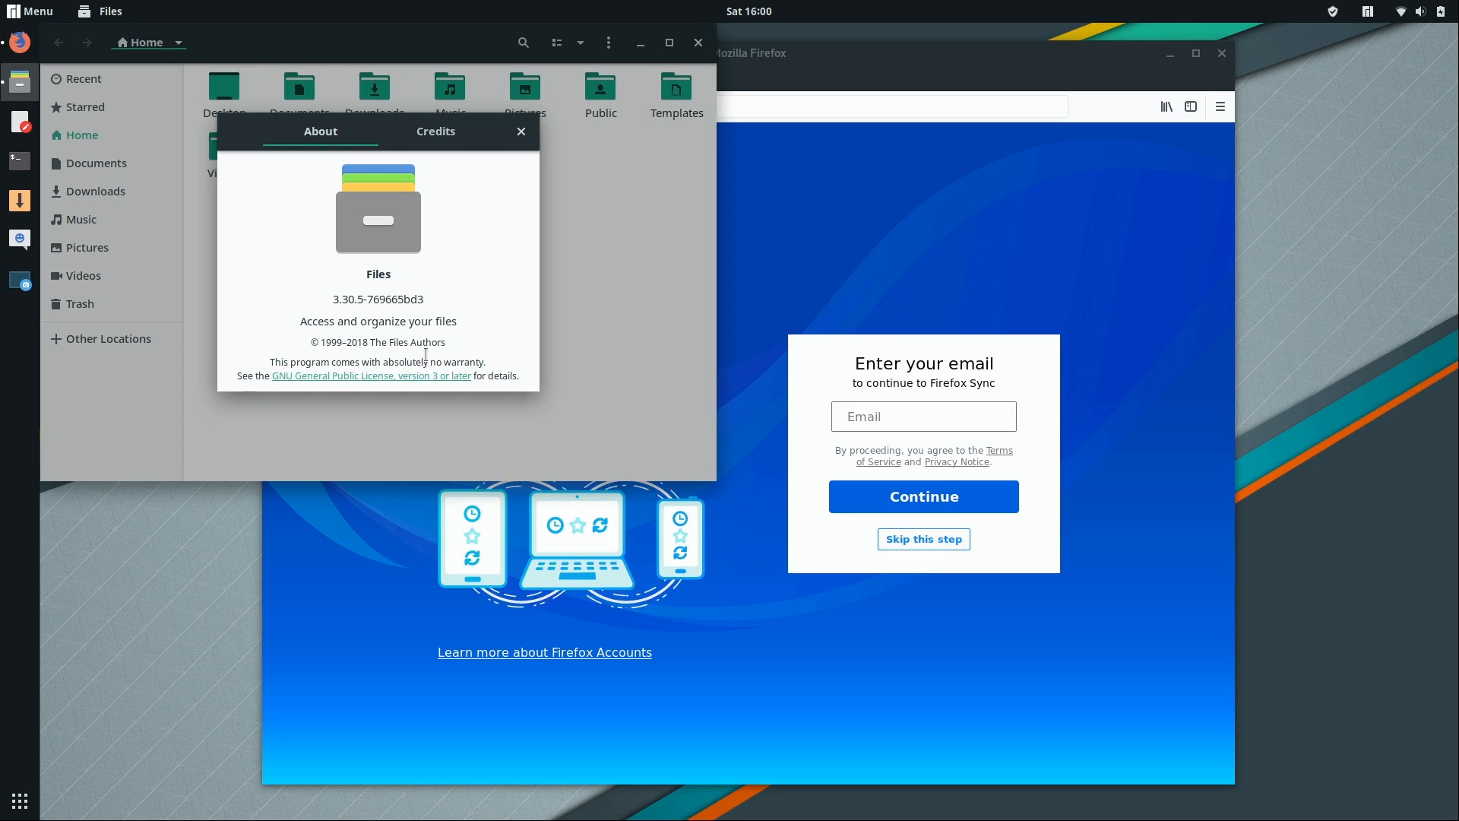
{"action": "left_click", "coordinate": [521, 131]}
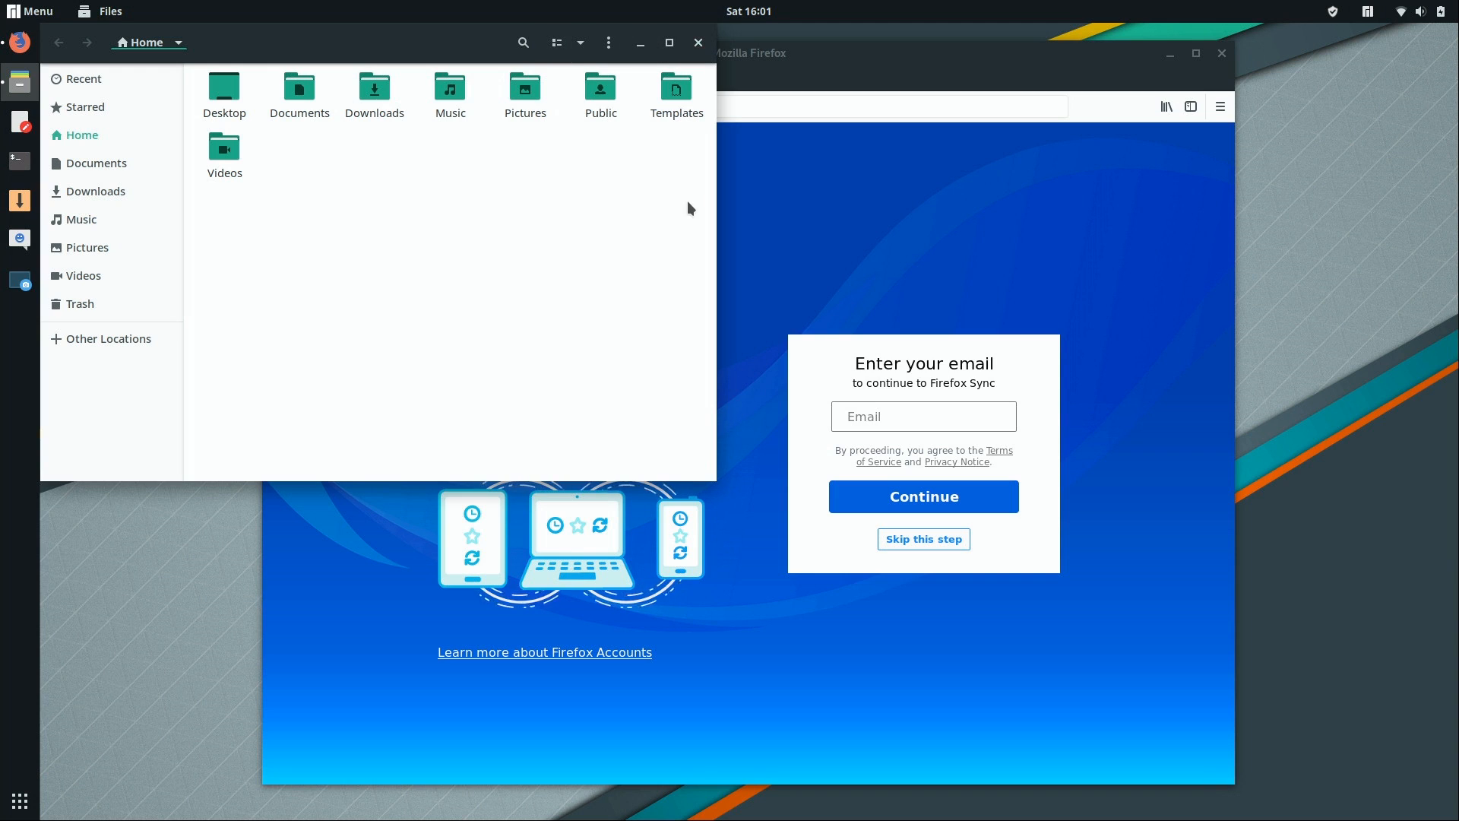
{"action": "left_click", "coordinate": [697, 43]}
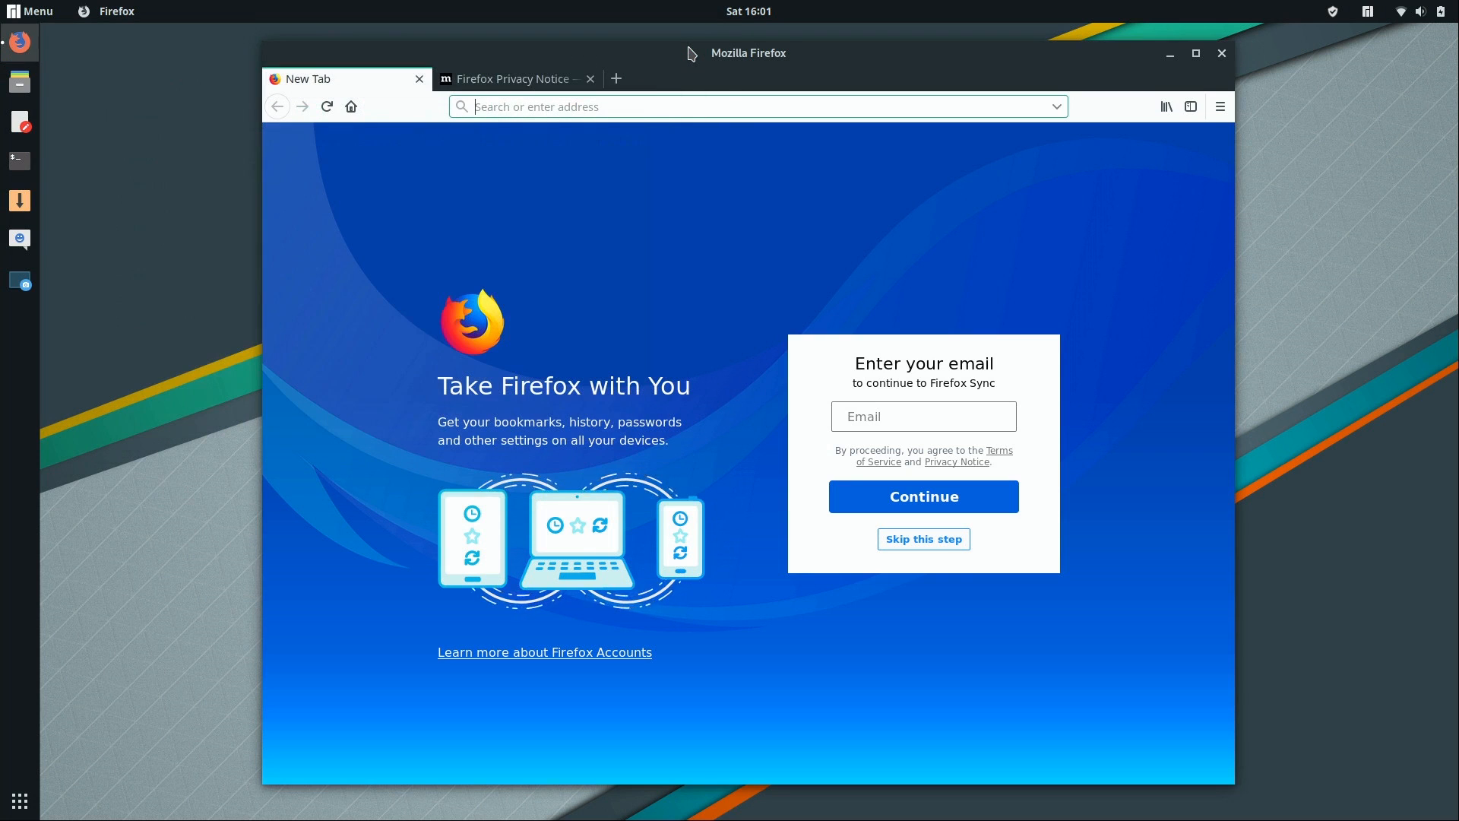
Launch the Text Editor, reposition its blank document window over Firefox, and close it.
{"action": "left_click", "coordinate": [24, 127]}
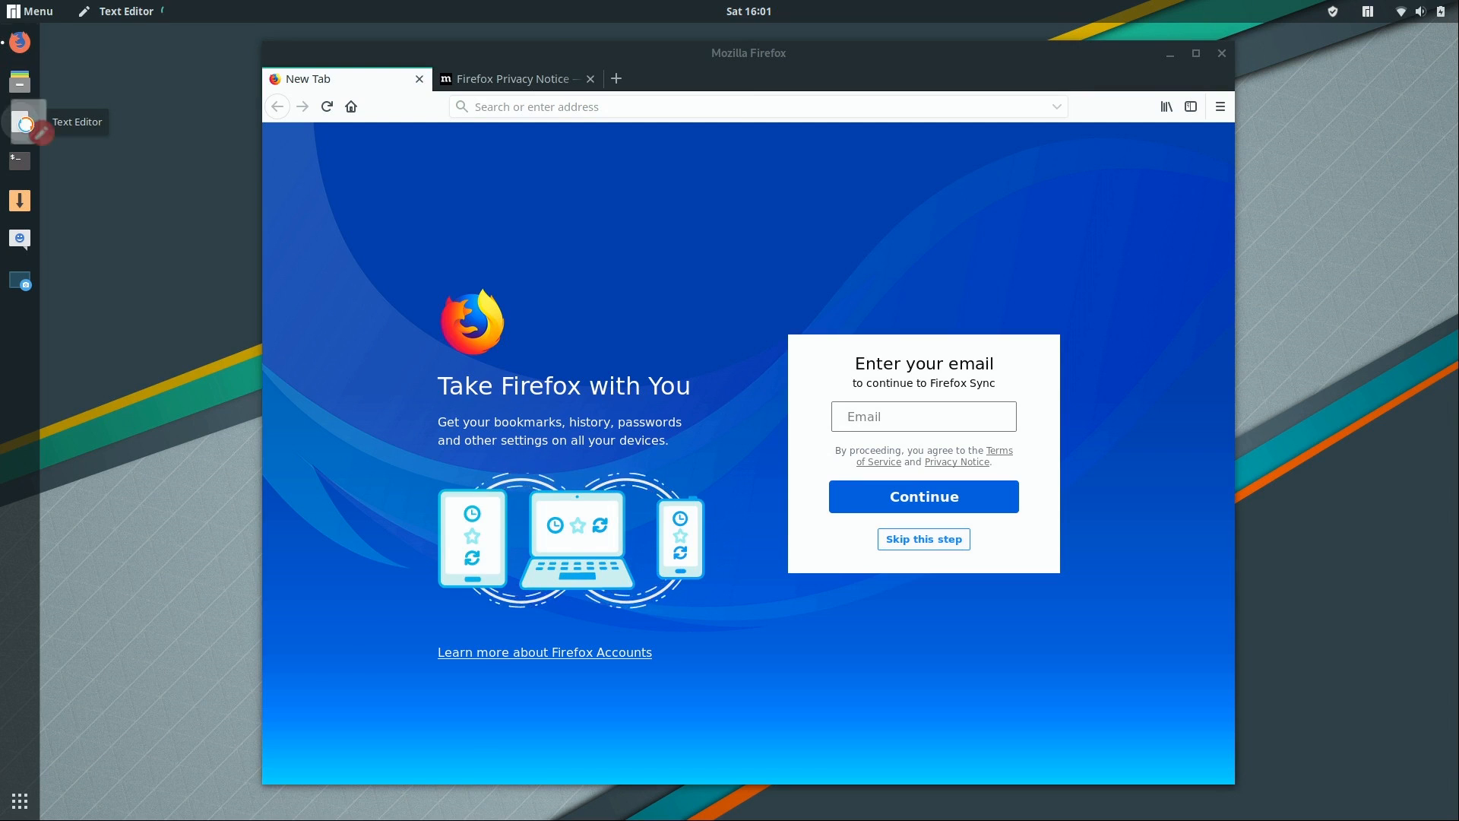
{"action": "left_click_drag", "start_coordinate": [307, 79], "coordinate": [384, 110]}
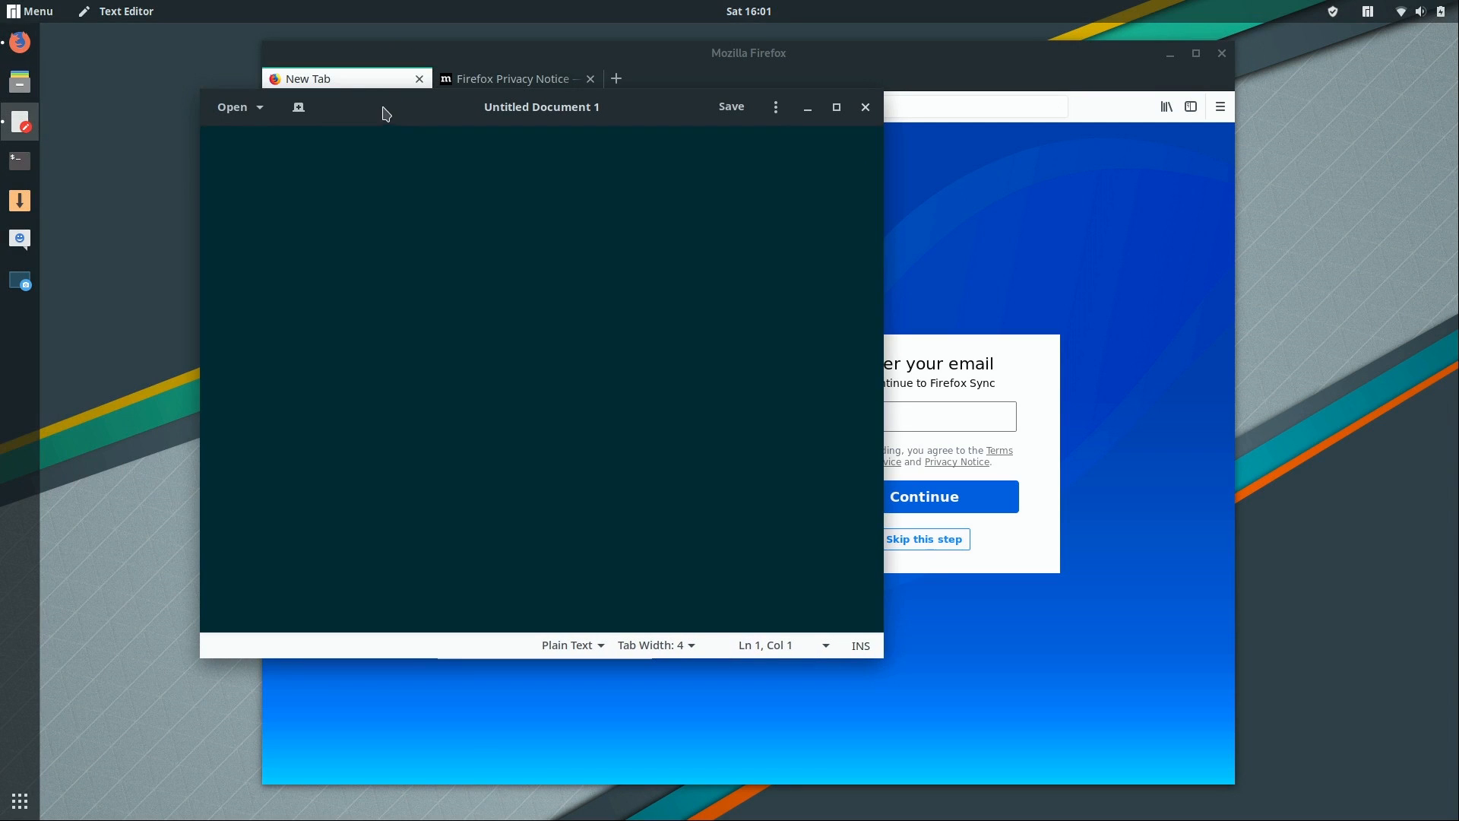
{"action": "left_click_drag", "start_coordinate": [528, 100], "coordinate": [486, 122]}
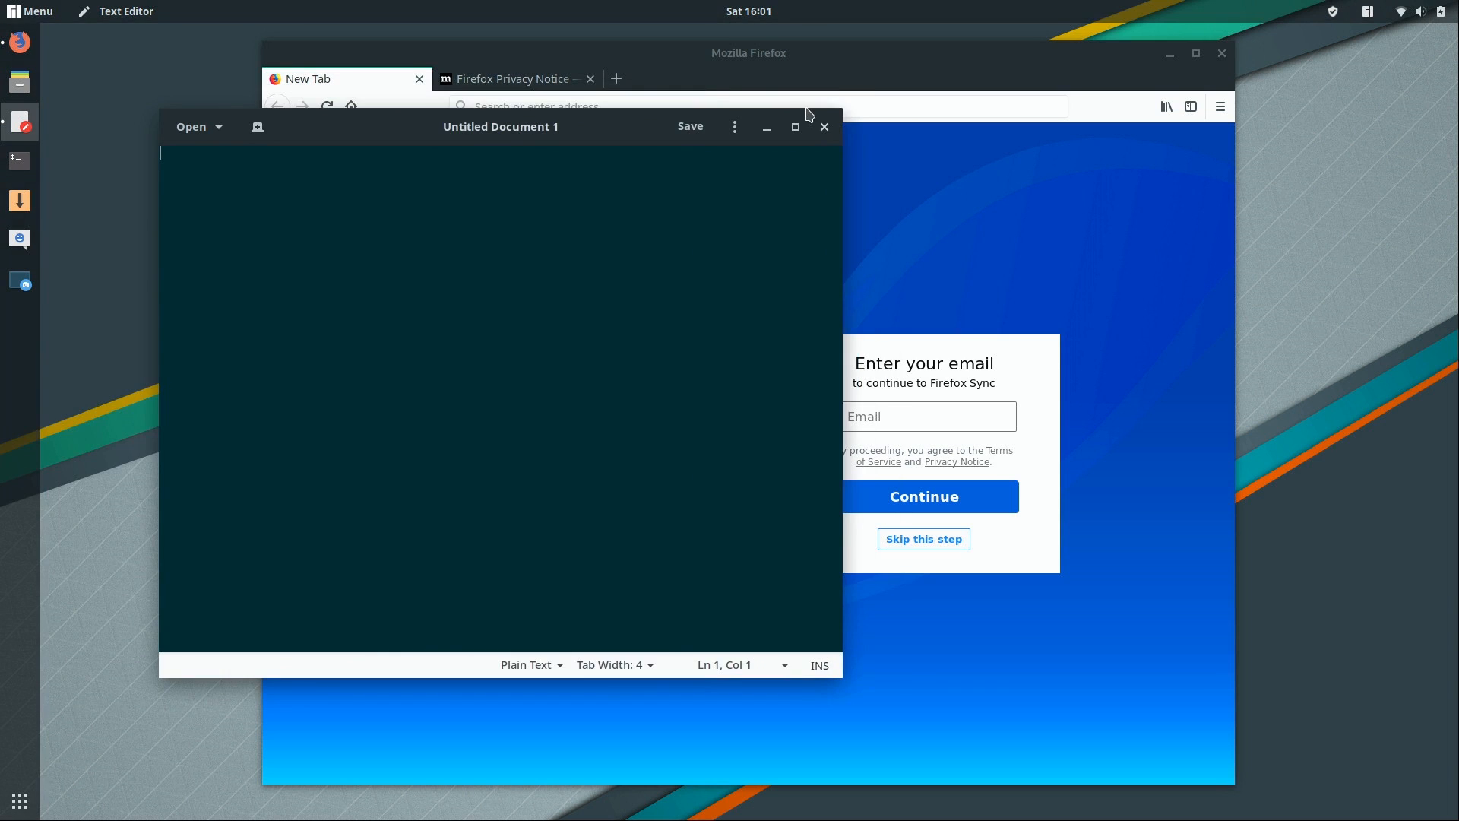
{"action": "left_click", "coordinate": [823, 127]}
Launch the Terminal, check its version in the About window, and close both the About and Terminal windows.
{"action": "left_click", "coordinate": [24, 163]}
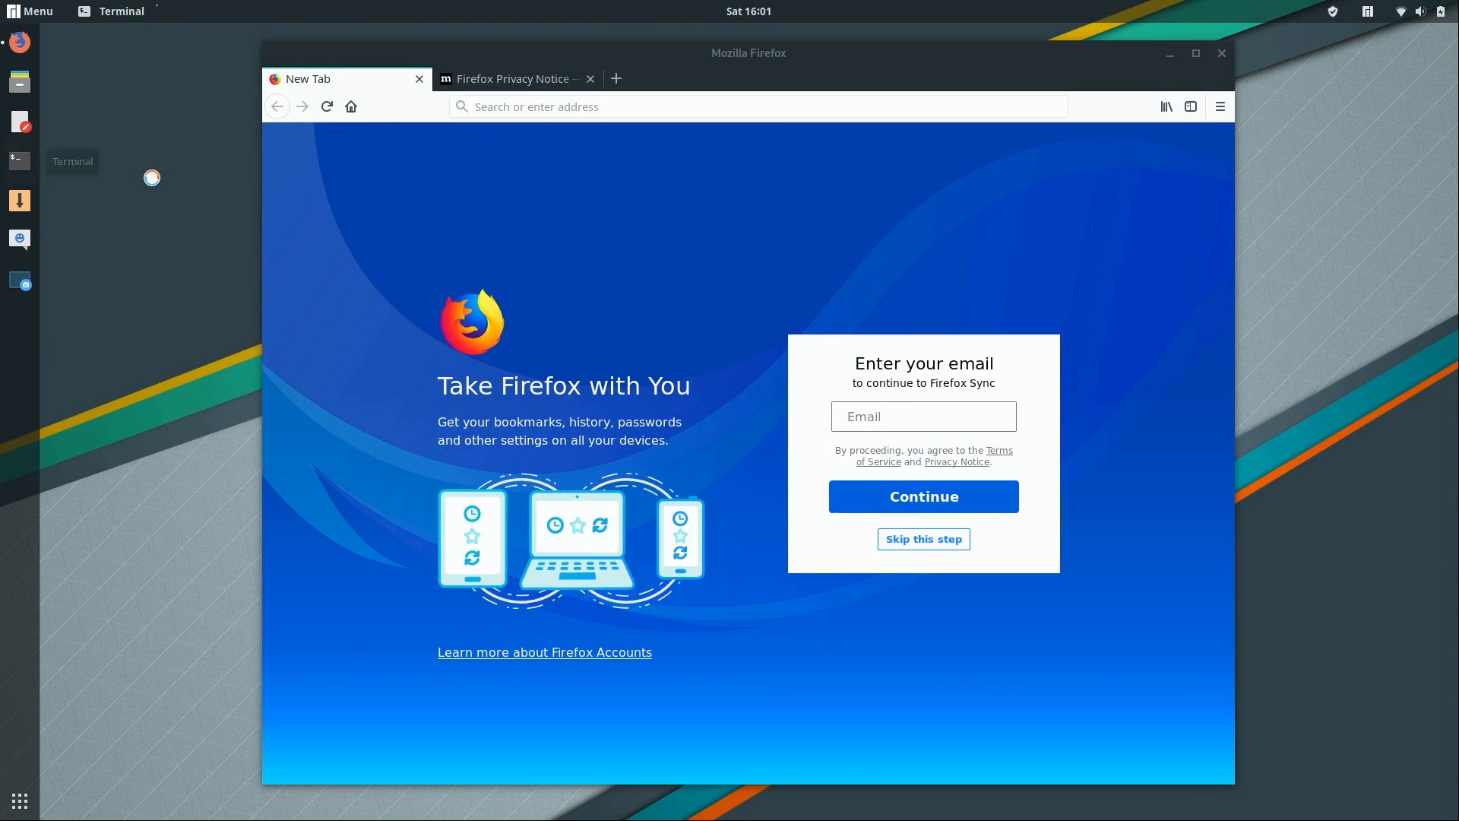
{"action": "left_click", "coordinate": [265, 64]}
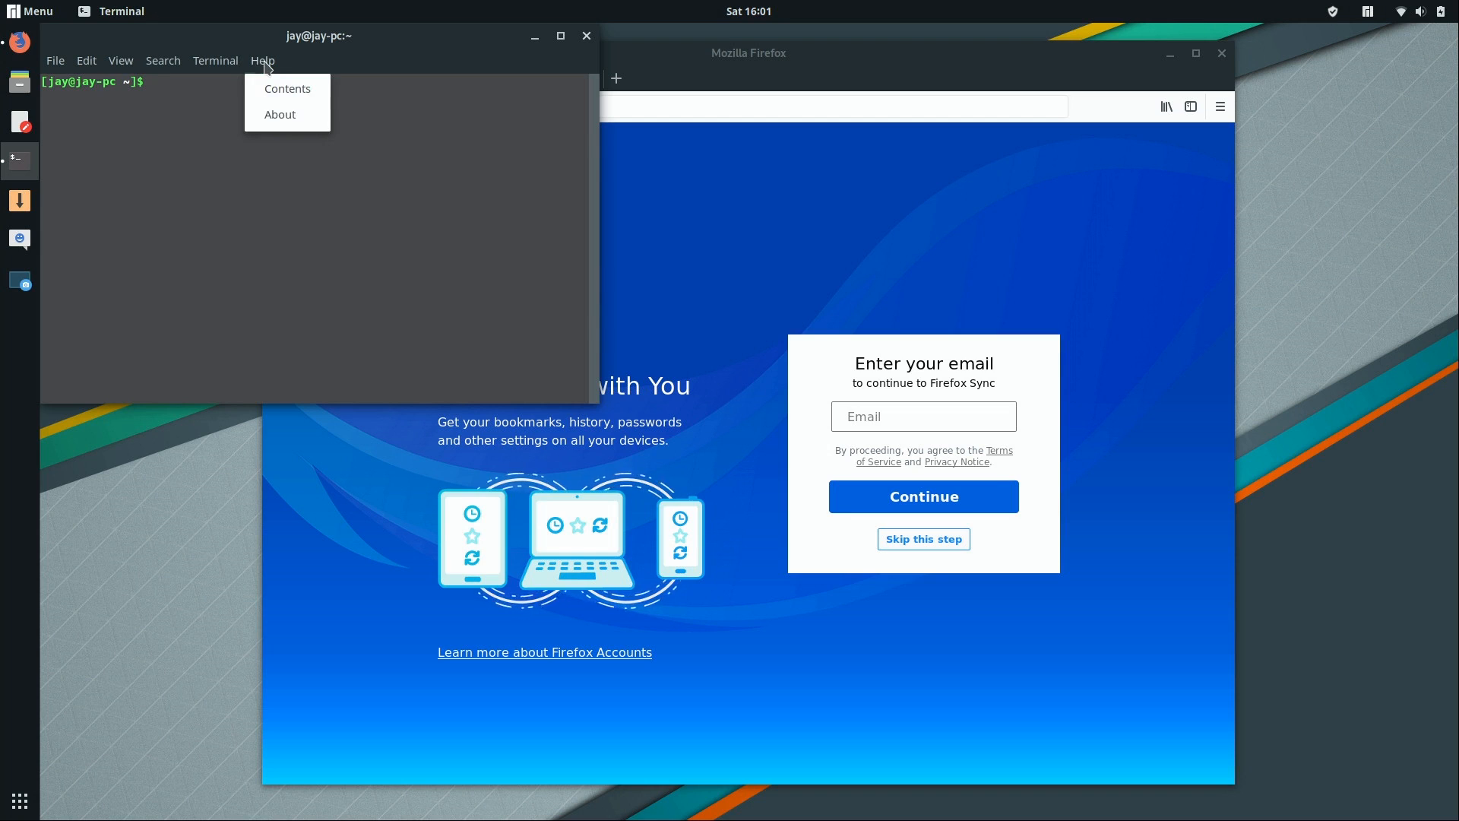
{"action": "left_click", "coordinate": [293, 118]}
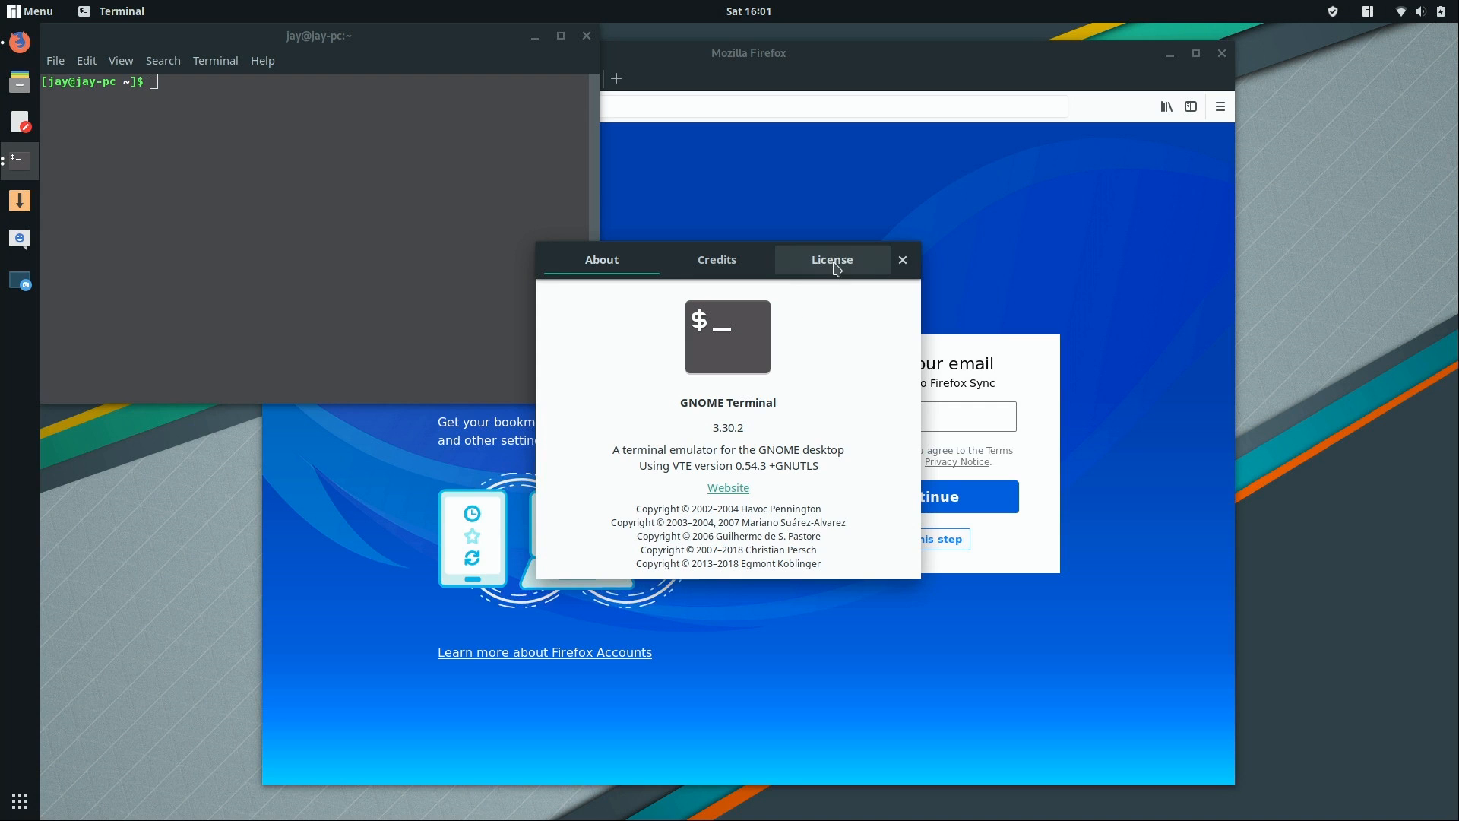
{"action": "left_click", "coordinate": [902, 260]}
{"action": "left_click_drag", "start_coordinate": [332, 46], "coordinate": [387, 63]}
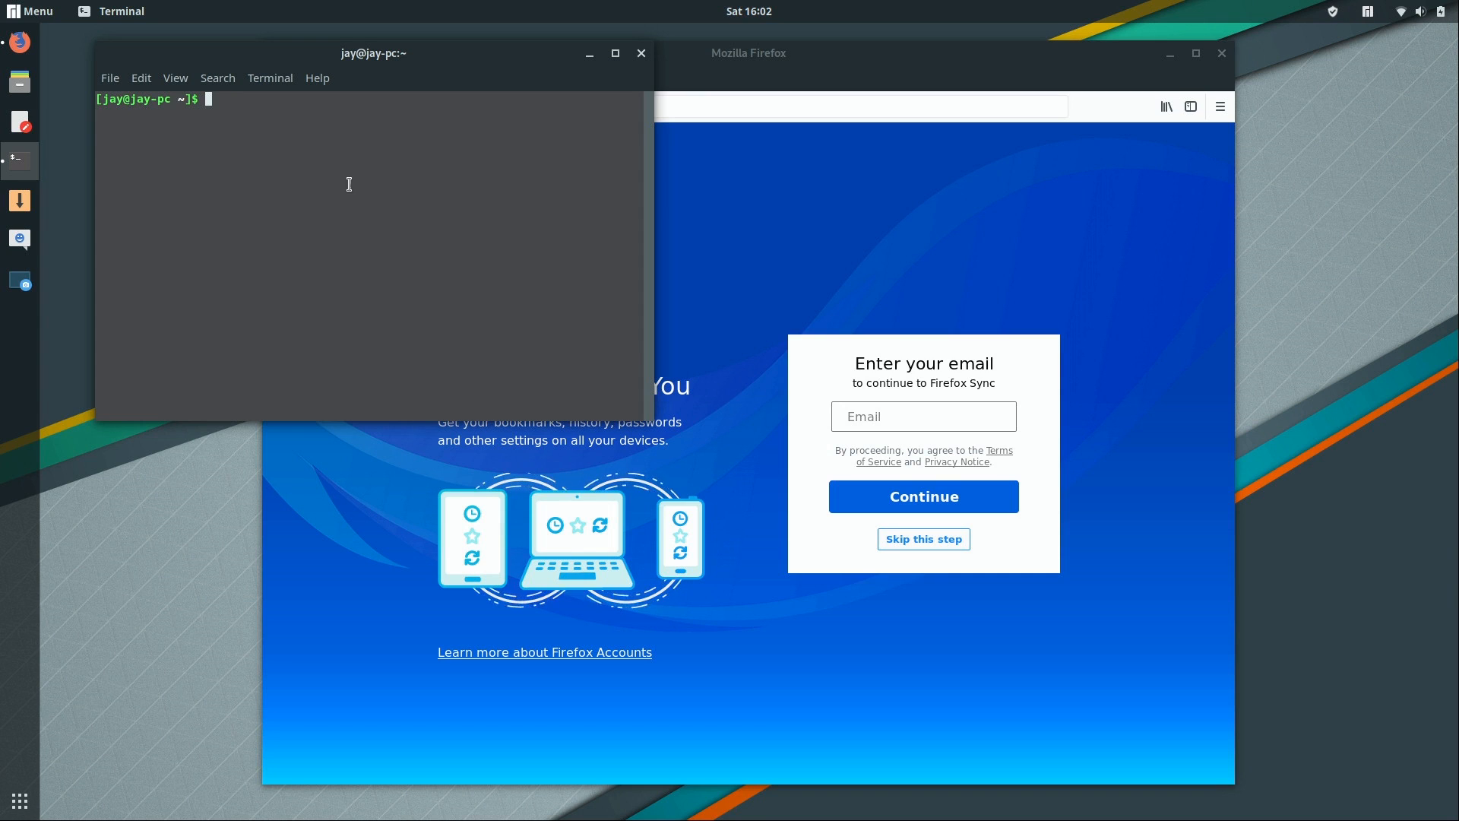
{"action": "left_click", "coordinate": [640, 54]}
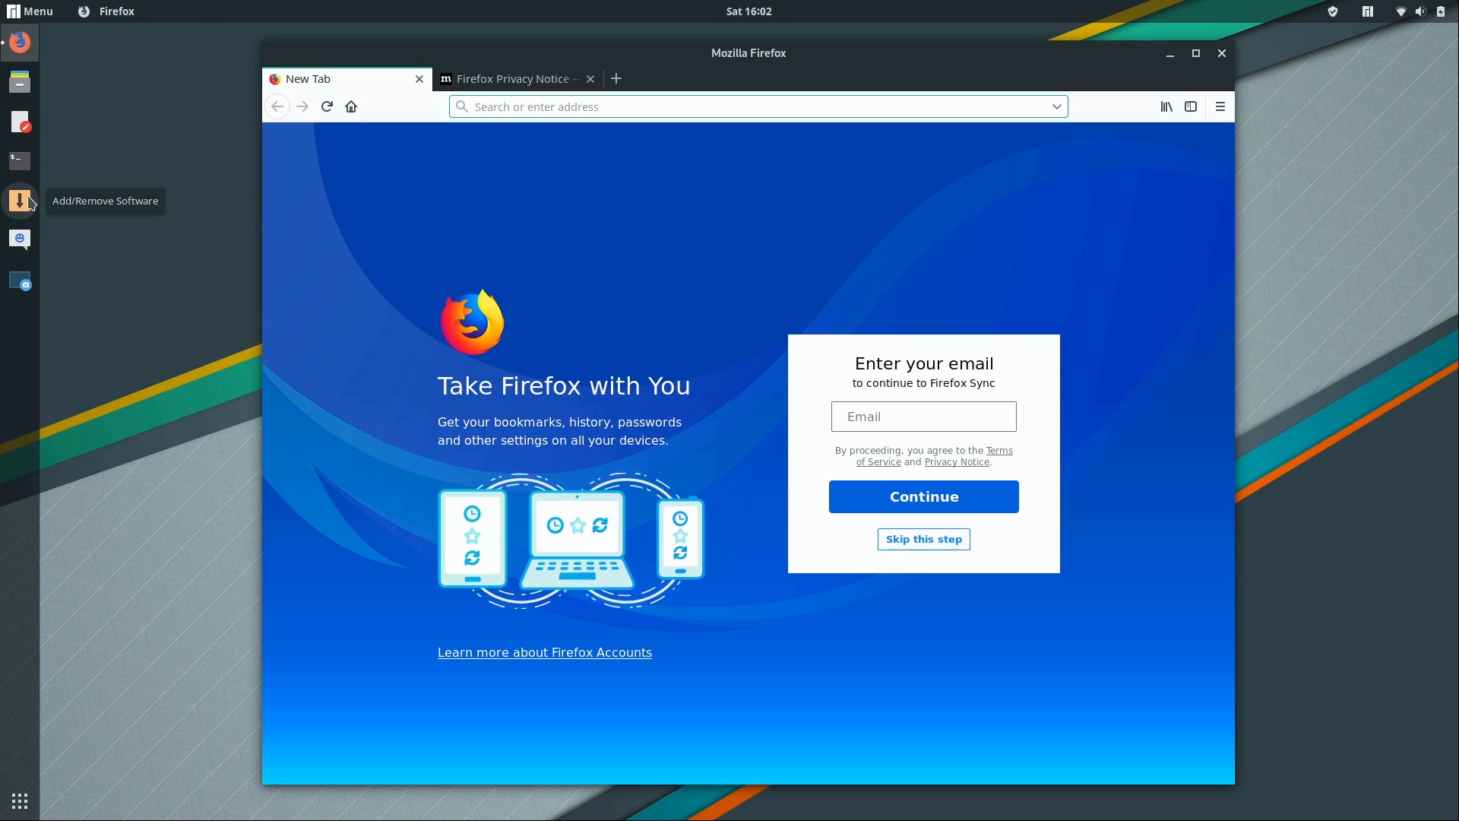
Launch Add/Remove Software, check for available system updates, and close the package manager.
{"action": "left_click", "coordinate": [22, 202]}
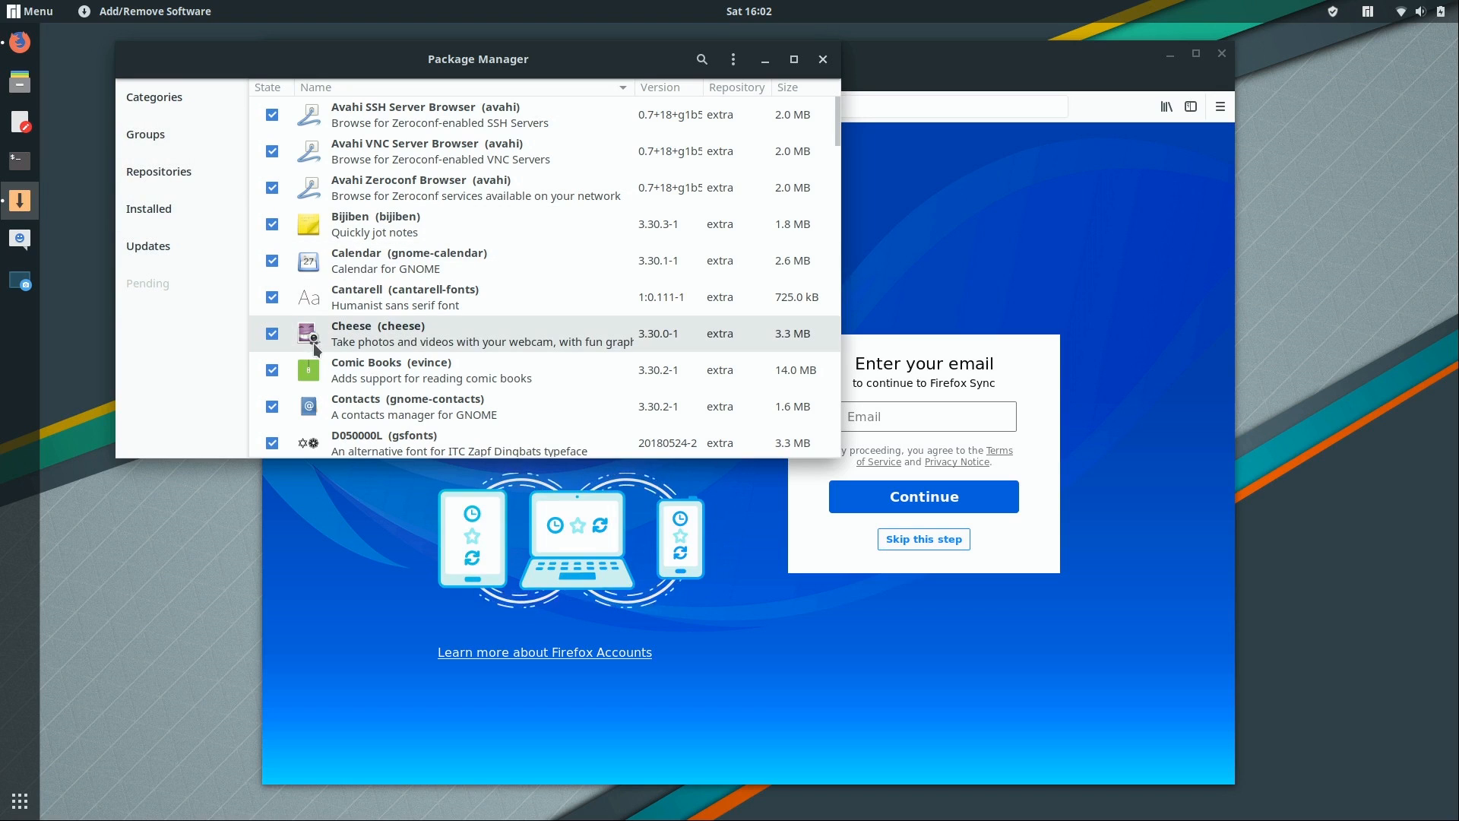
{"action": "left_click", "coordinate": [140, 245]}
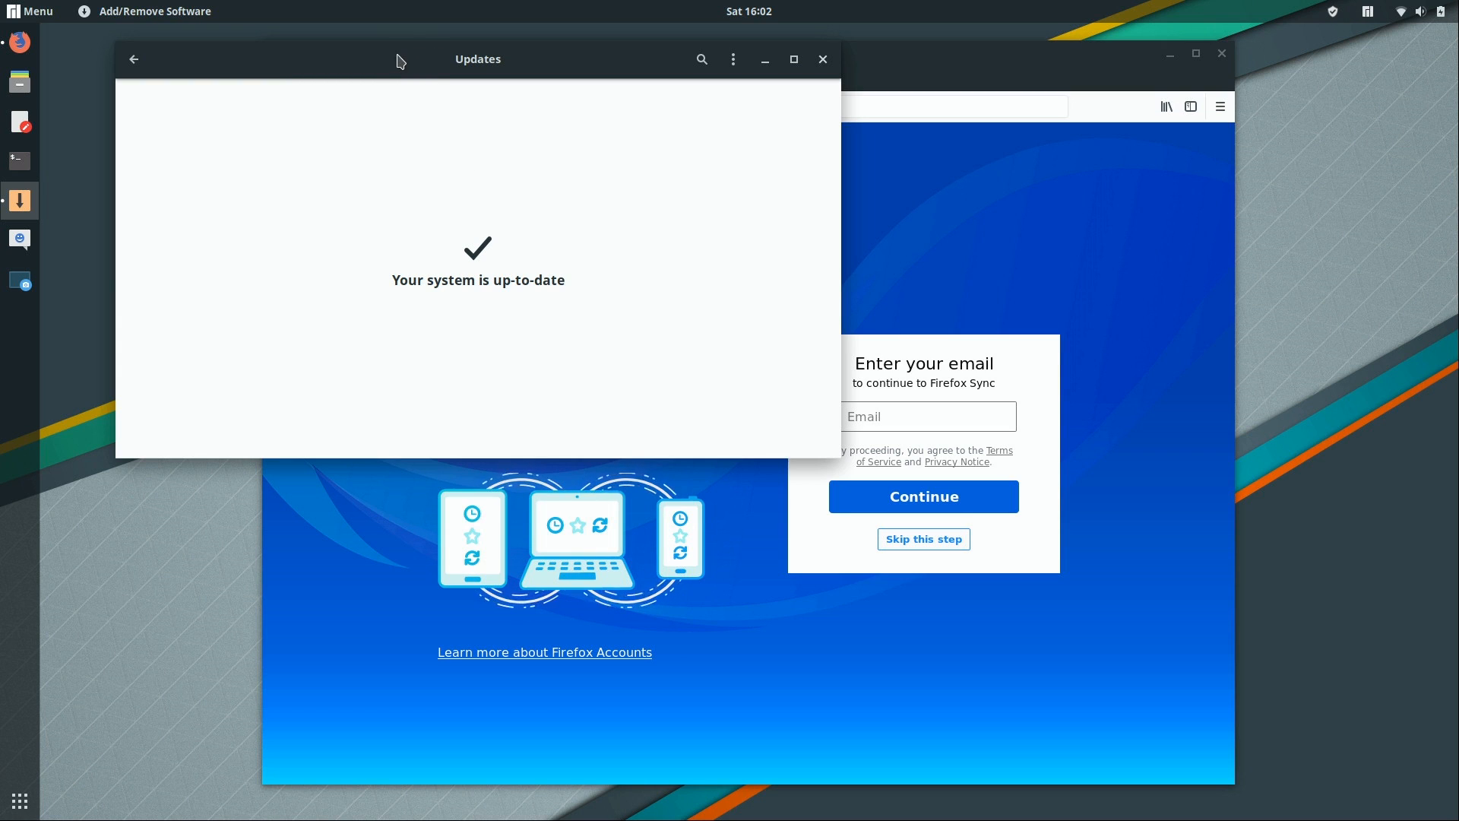
{"action": "left_click", "coordinate": [821, 62]}
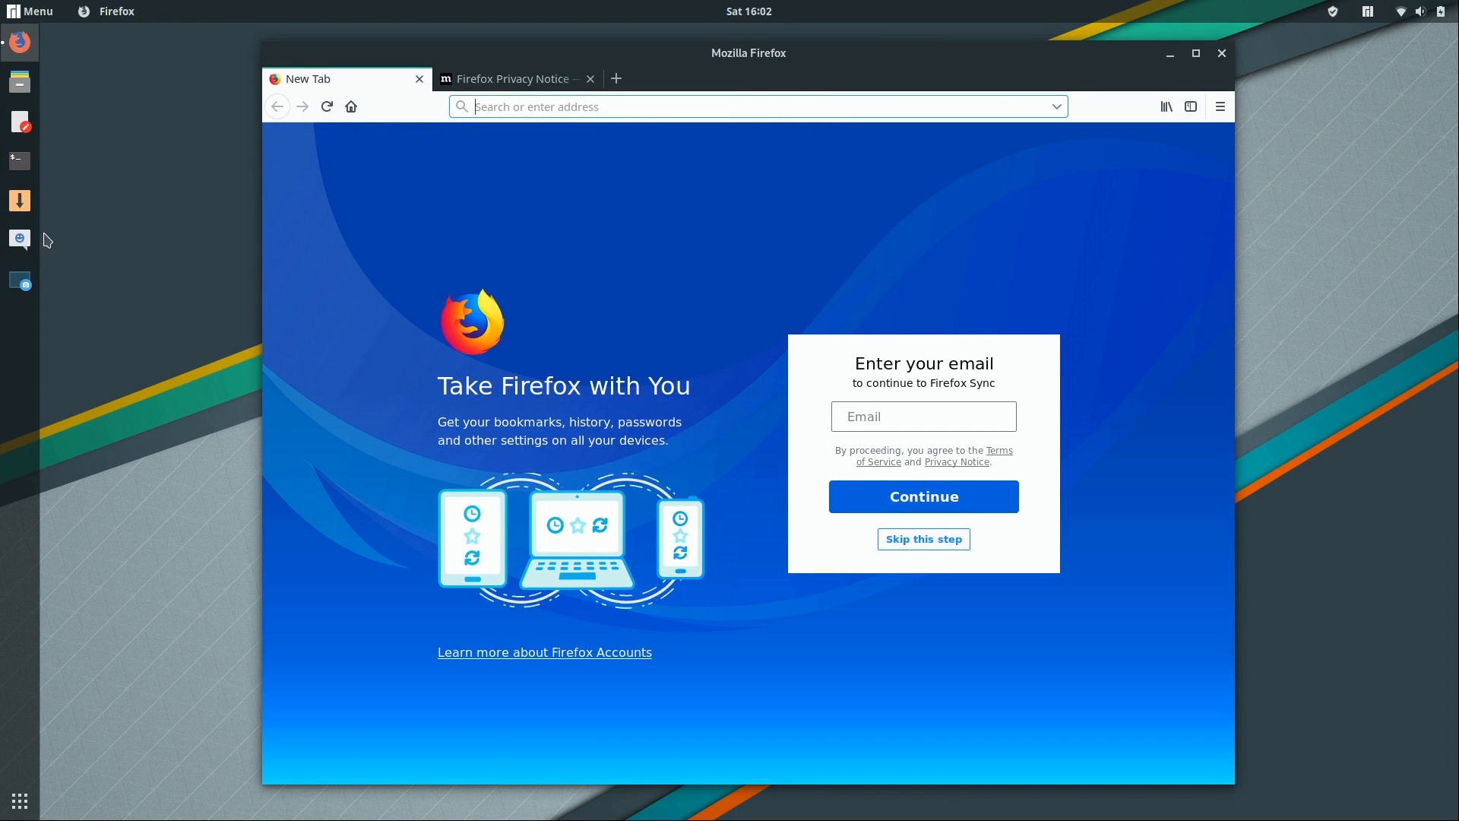
Launch Empathy, look at the prompt for adding a new chat account, and close its accounts and Conversations windows.
{"action": "left_click", "coordinate": [18, 254]}
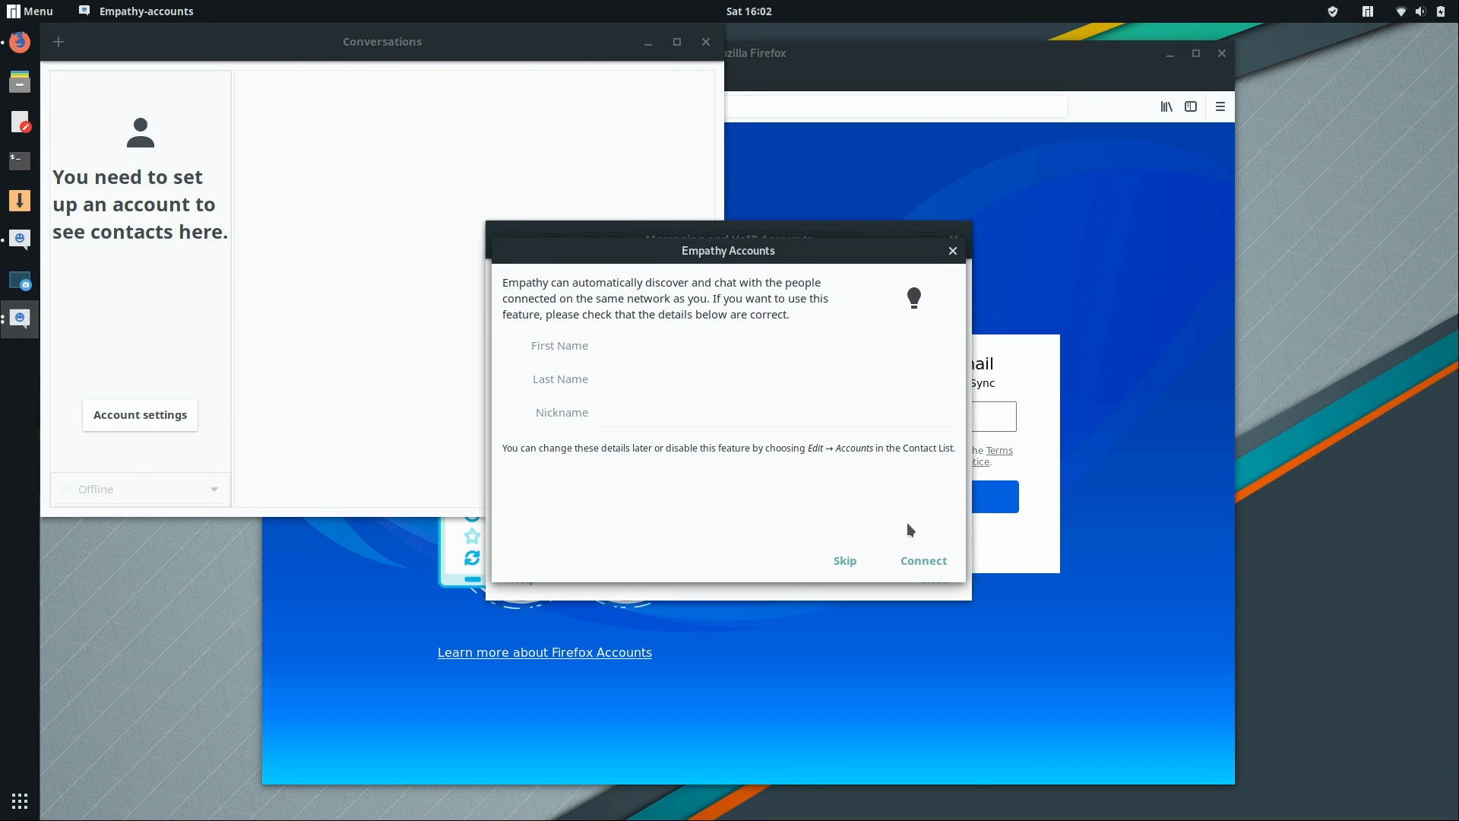
{"action": "left_click", "coordinate": [914, 562]}
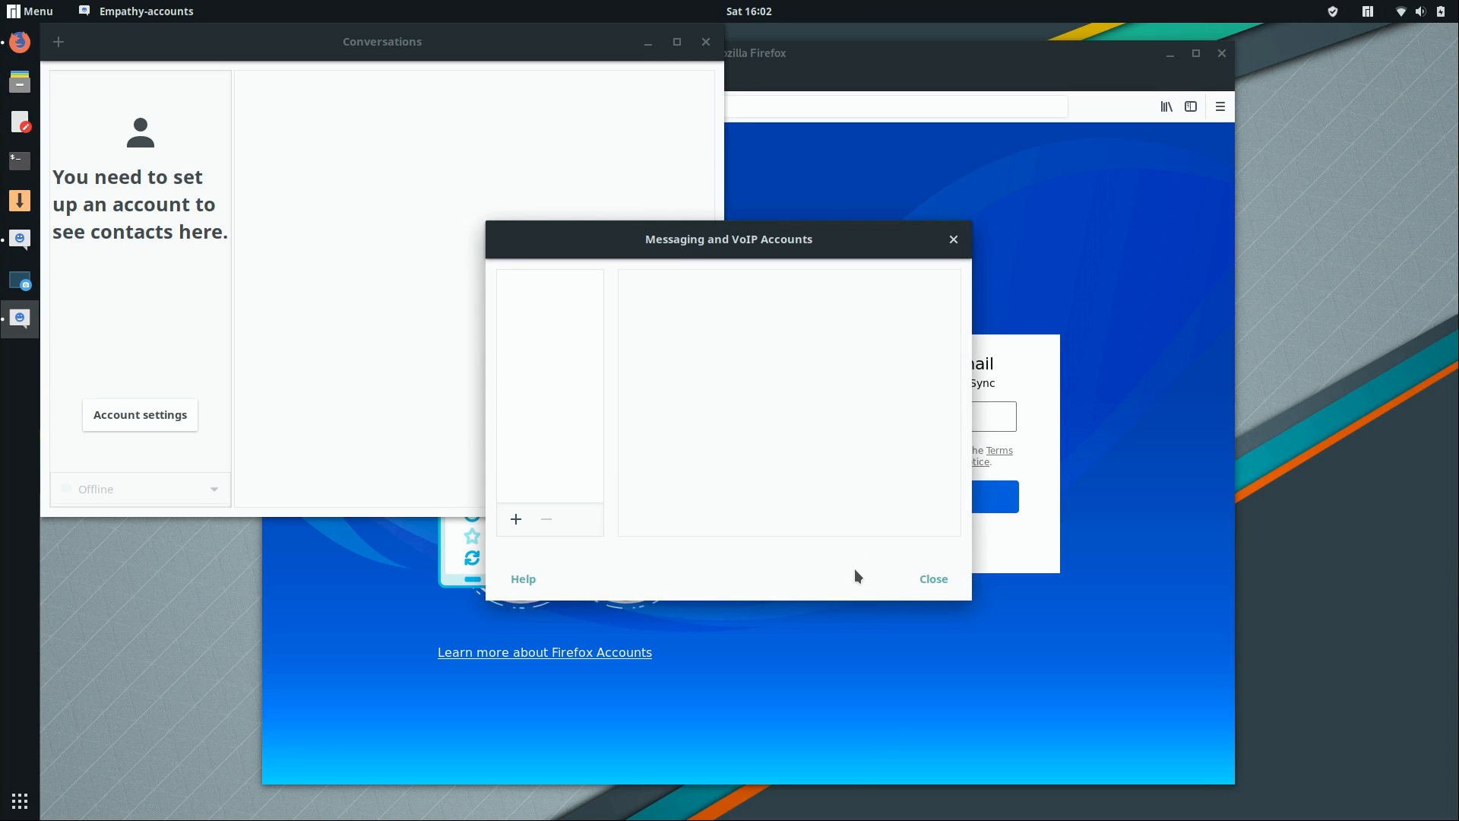
{"action": "left_click", "coordinate": [519, 521]}
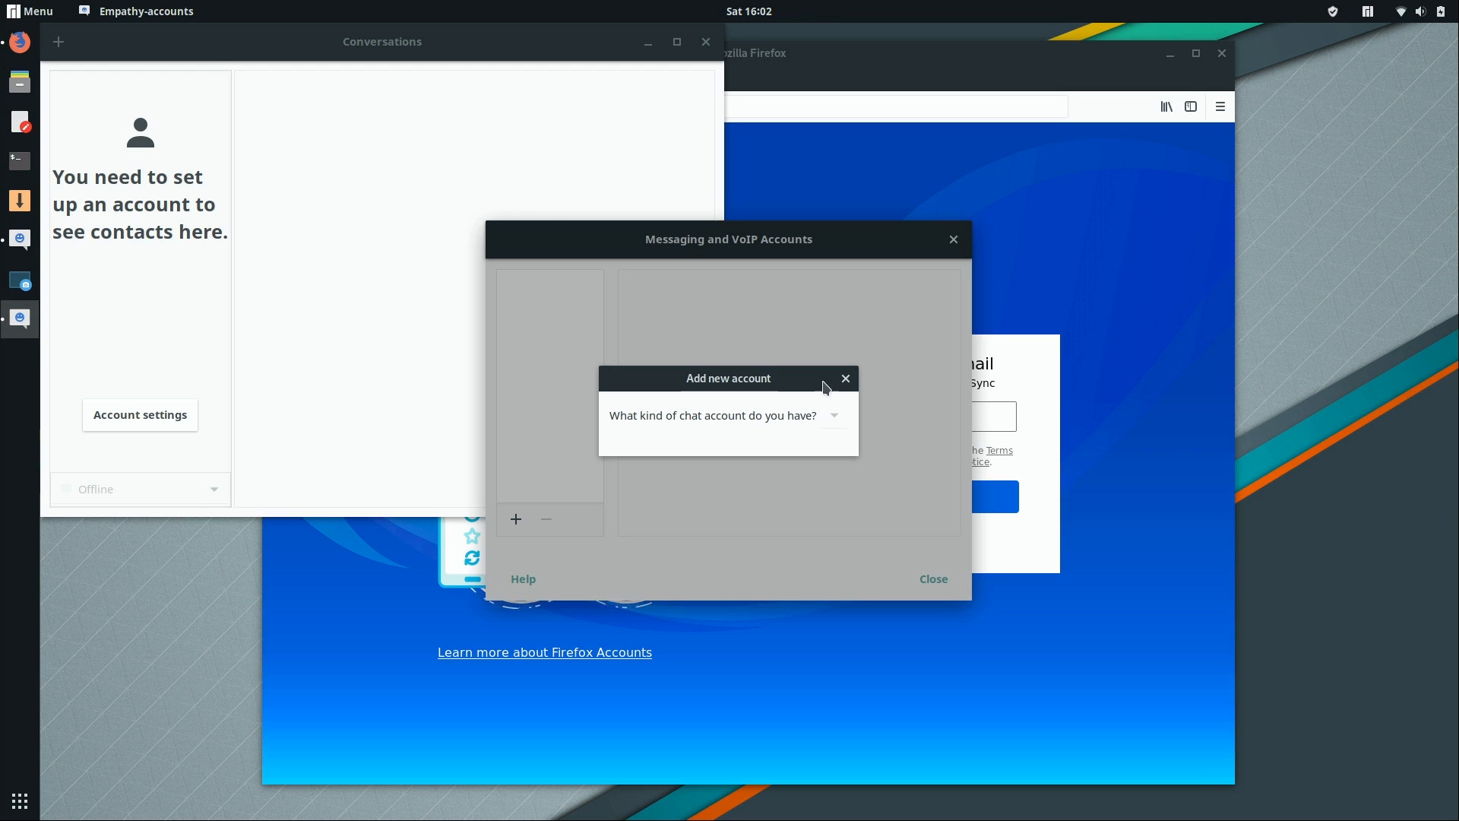
{"action": "left_click", "coordinate": [845, 377]}
{"action": "left_click", "coordinate": [519, 522]}
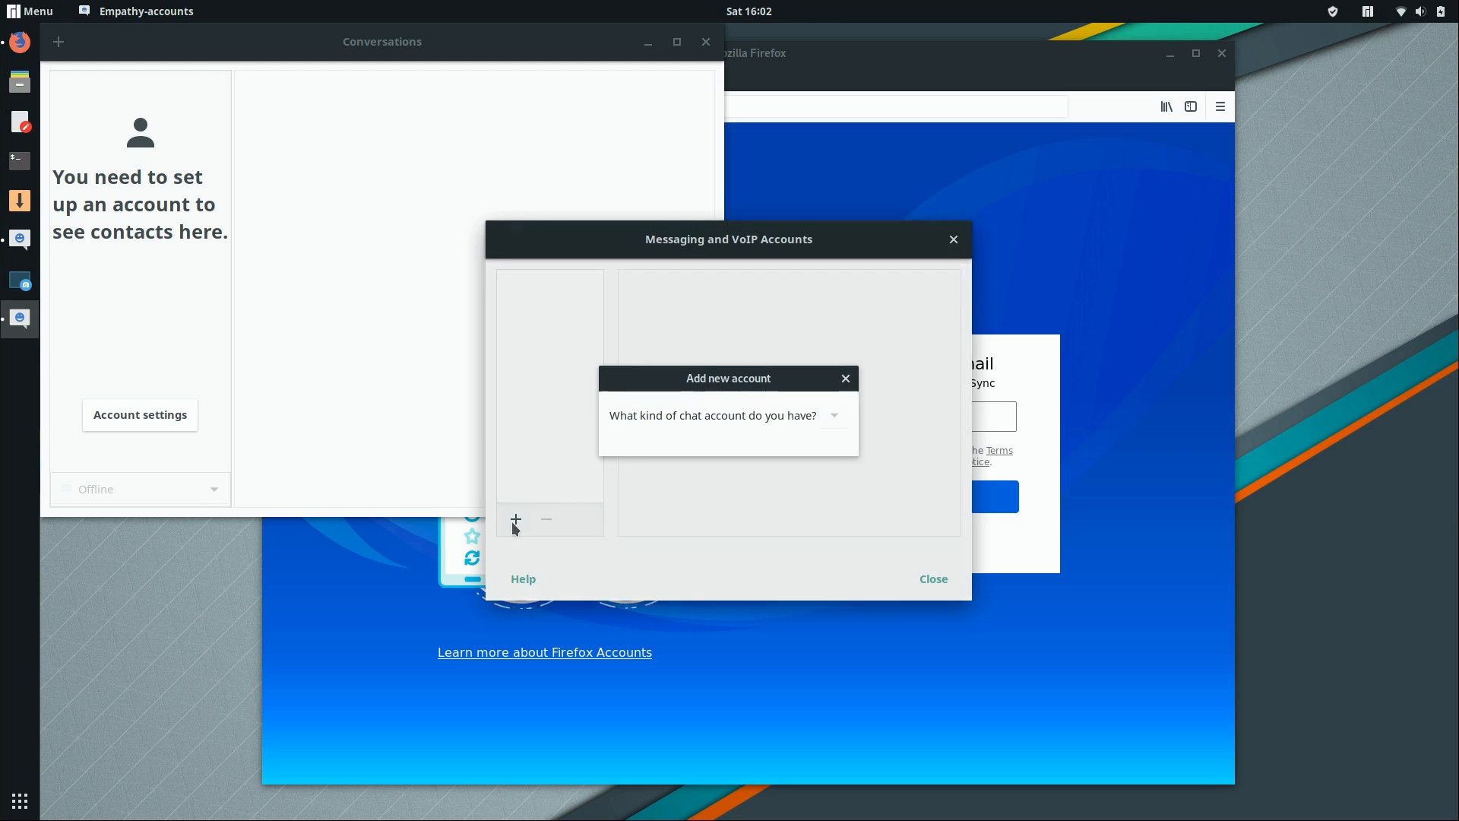
{"action": "left_click", "coordinate": [845, 377]}
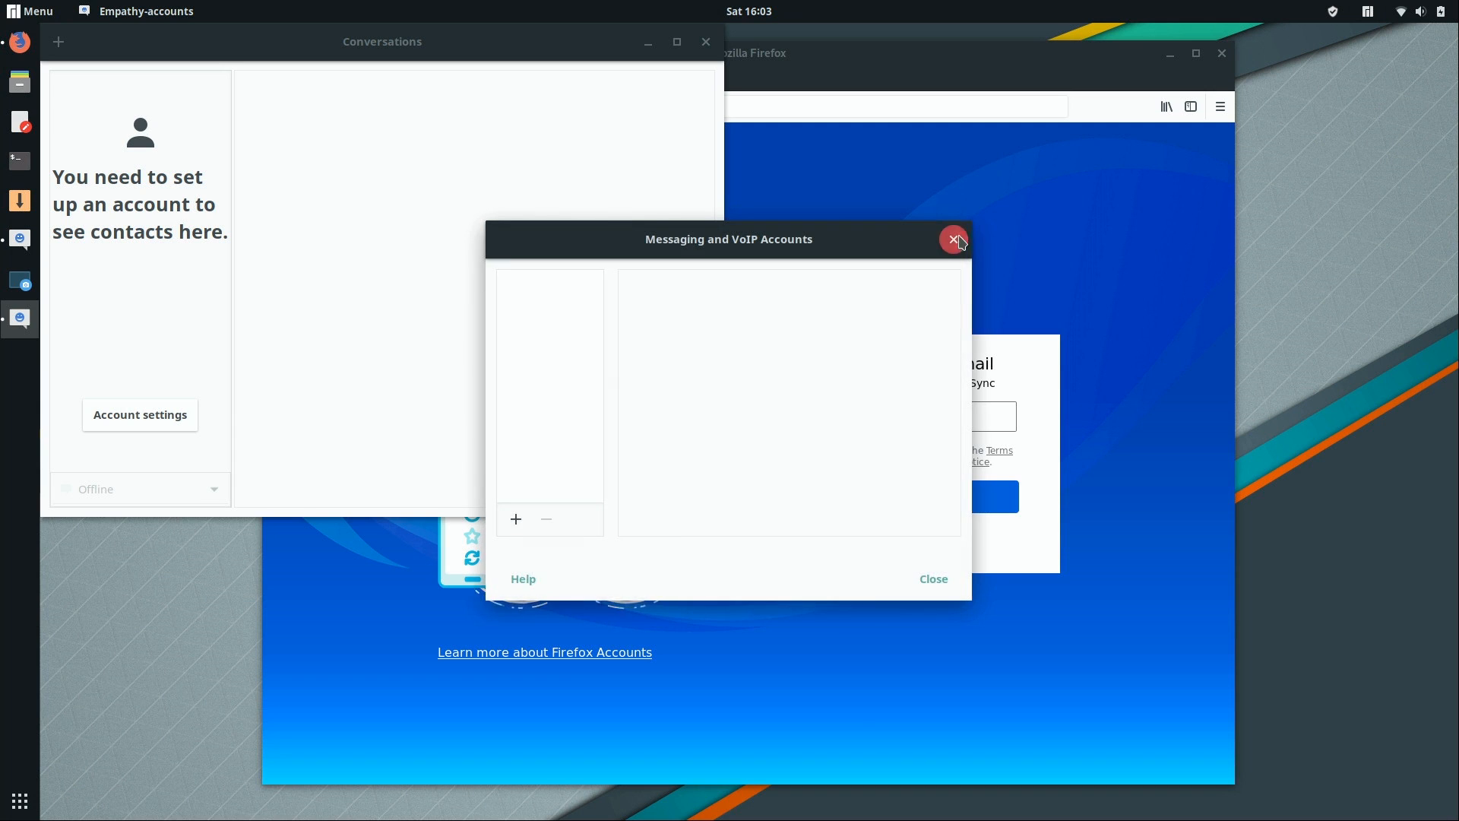
{"action": "left_click", "coordinate": [954, 239]}
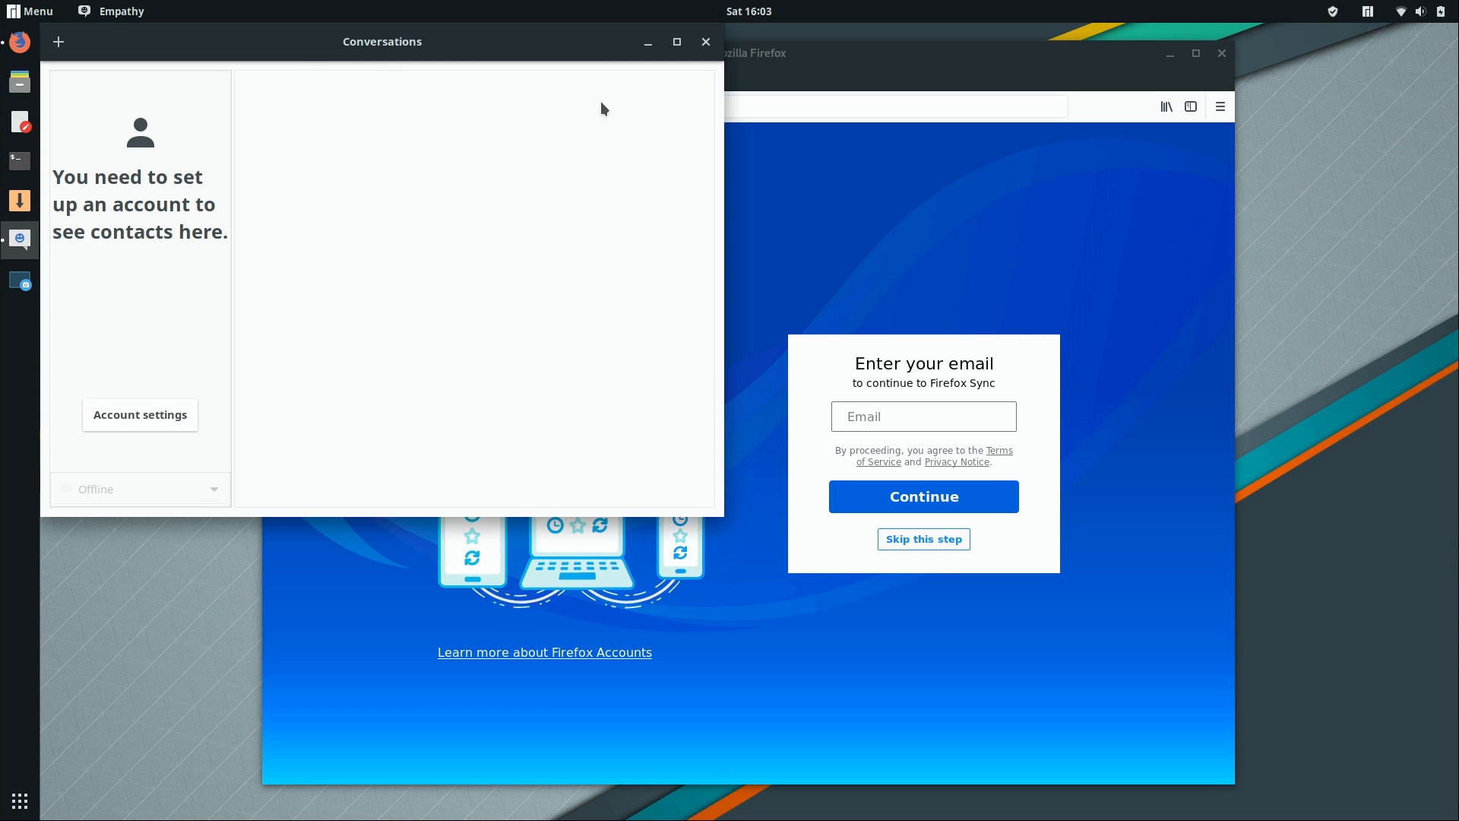
{"action": "left_click", "coordinate": [706, 42]}
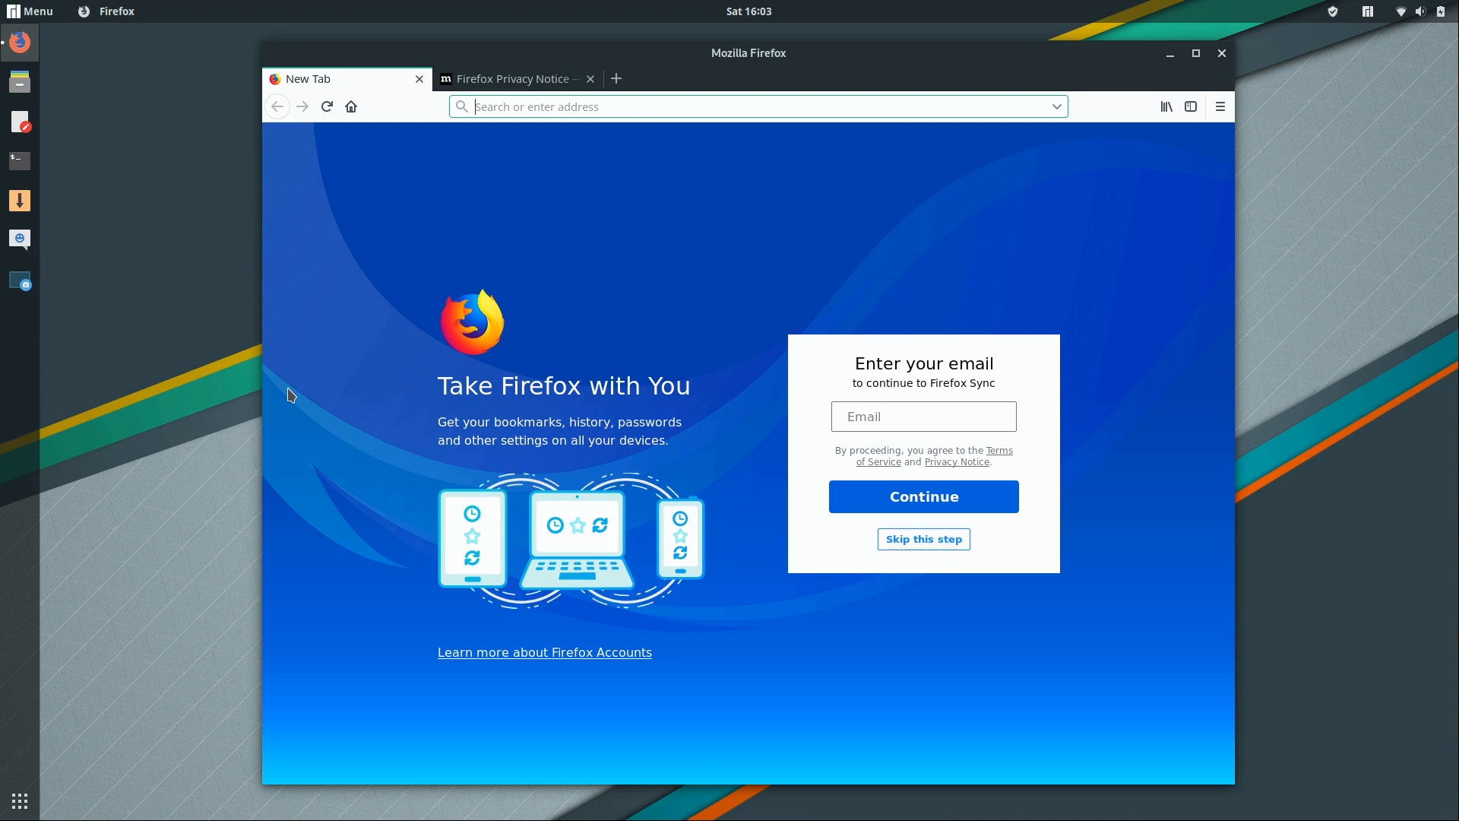
Remove Screenshot and Empathy from the dock favorites.
{"action": "right_click", "coordinate": [20, 281]}
{"action": "left_click", "coordinate": [71, 323]}
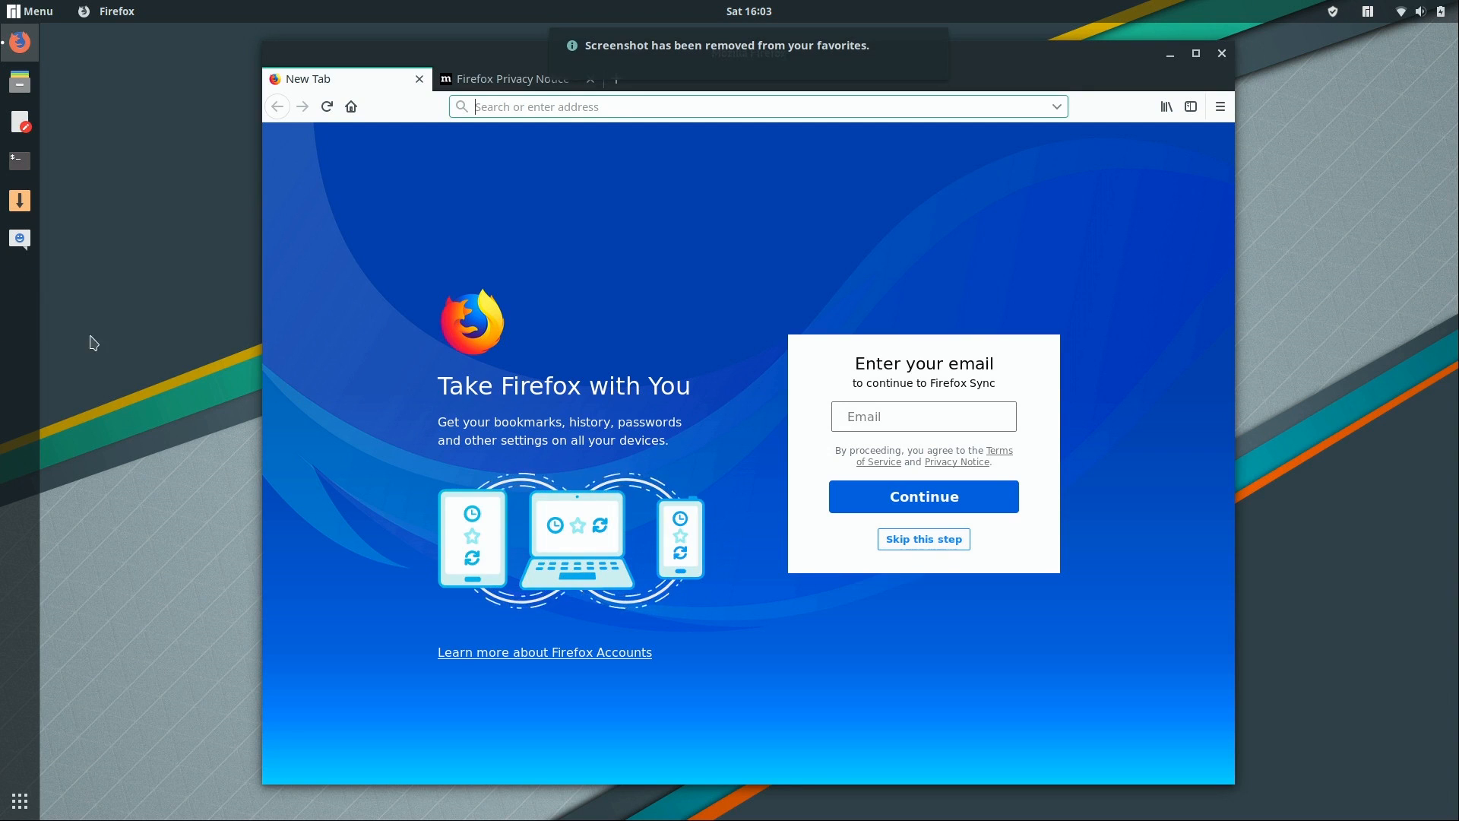
{"action": "right_click", "coordinate": [28, 247]}
{"action": "left_click", "coordinate": [84, 256]}
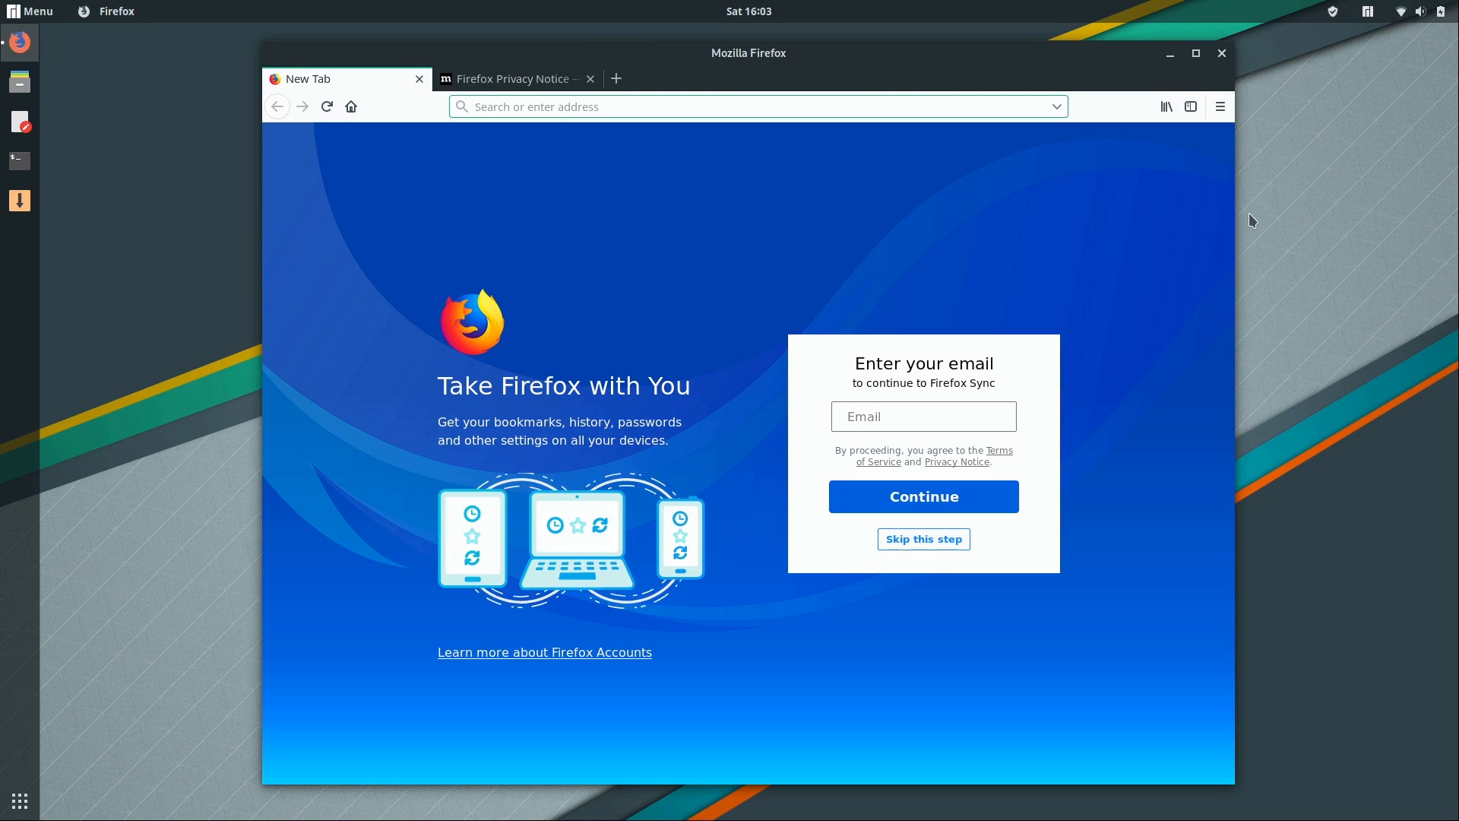
Open the Kernels page of Manjaro Settings Manager and look through the available kernels.
{"action": "left_click", "coordinate": [1369, 17]}
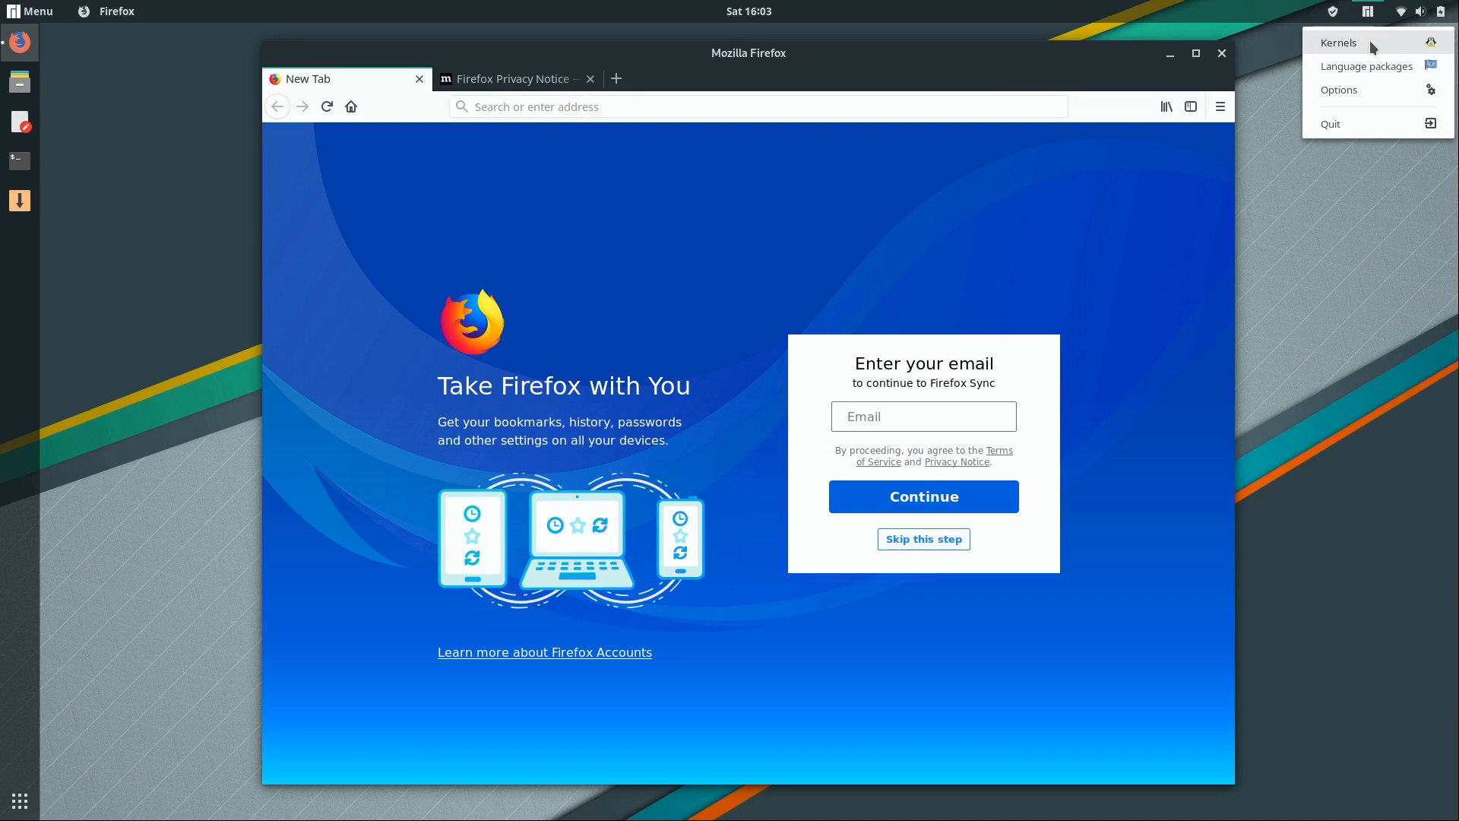
{"action": "left_click", "coordinate": [1370, 44]}
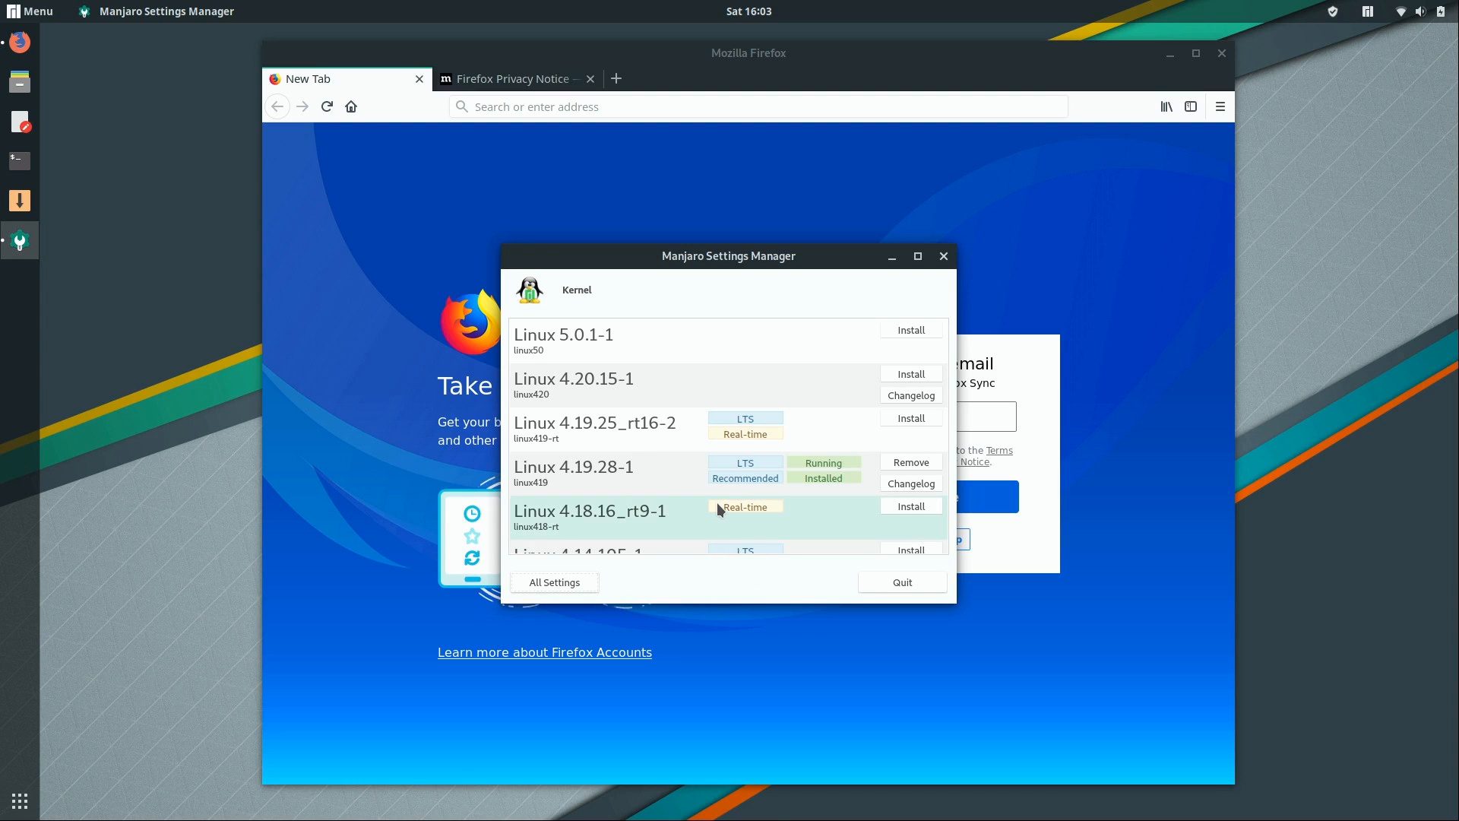
{"action": "scroll", "coordinate": [715, 503], "scroll_direction": "down", "scroll_amount": 5}
{"action": "scroll", "coordinate": [715, 503], "scroll_direction": "up", "scroll_amount": 5}
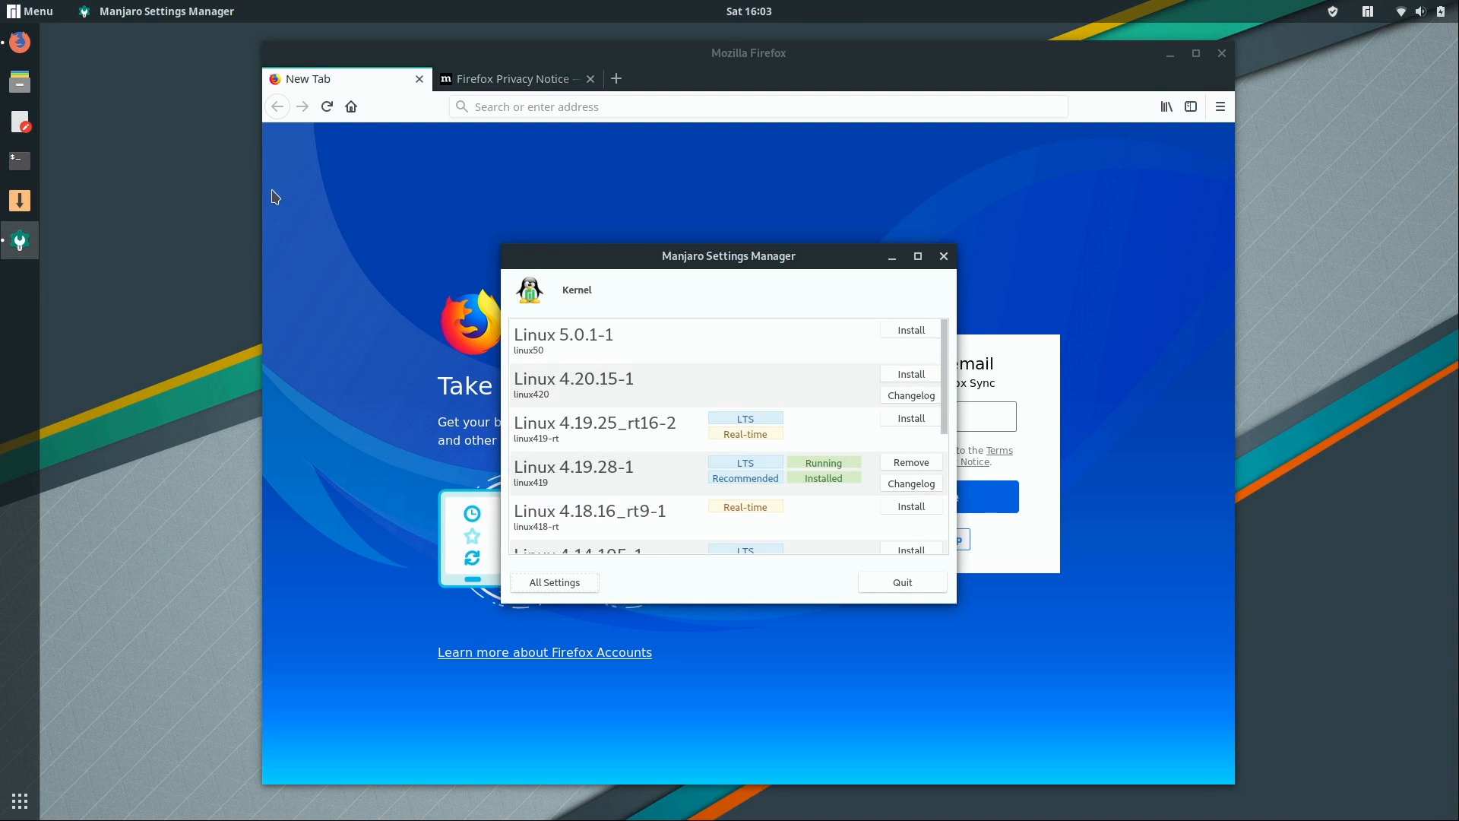
Check the running kernel version with uname -r in a terminal, and close the terminal.
{"action": "left_click", "coordinate": [20, 160]}
{"action": "type", "text": "uname -r"}
{"action": "key", "text": "Return"}
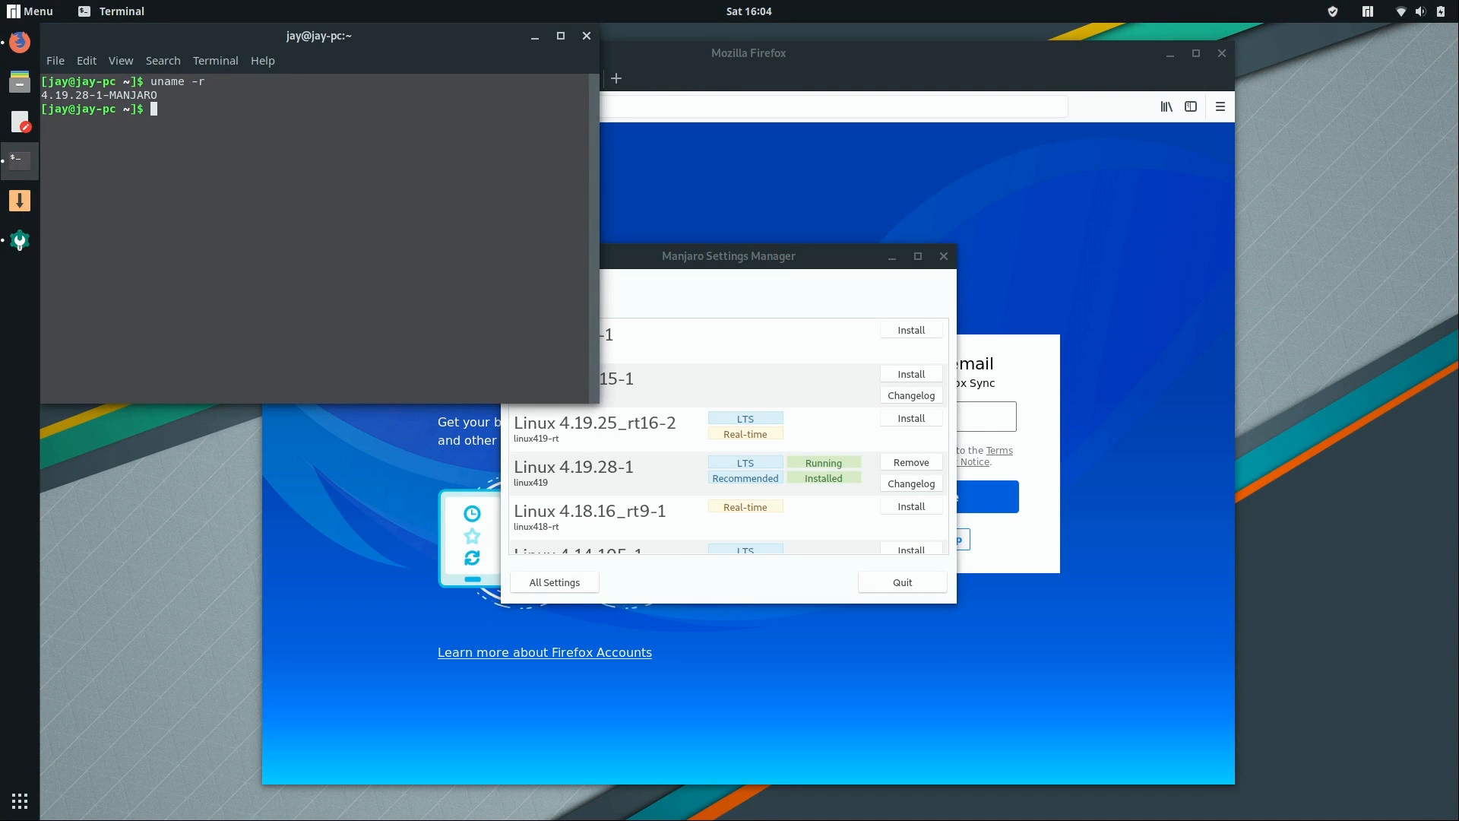
{"action": "left_click", "coordinate": [586, 35]}
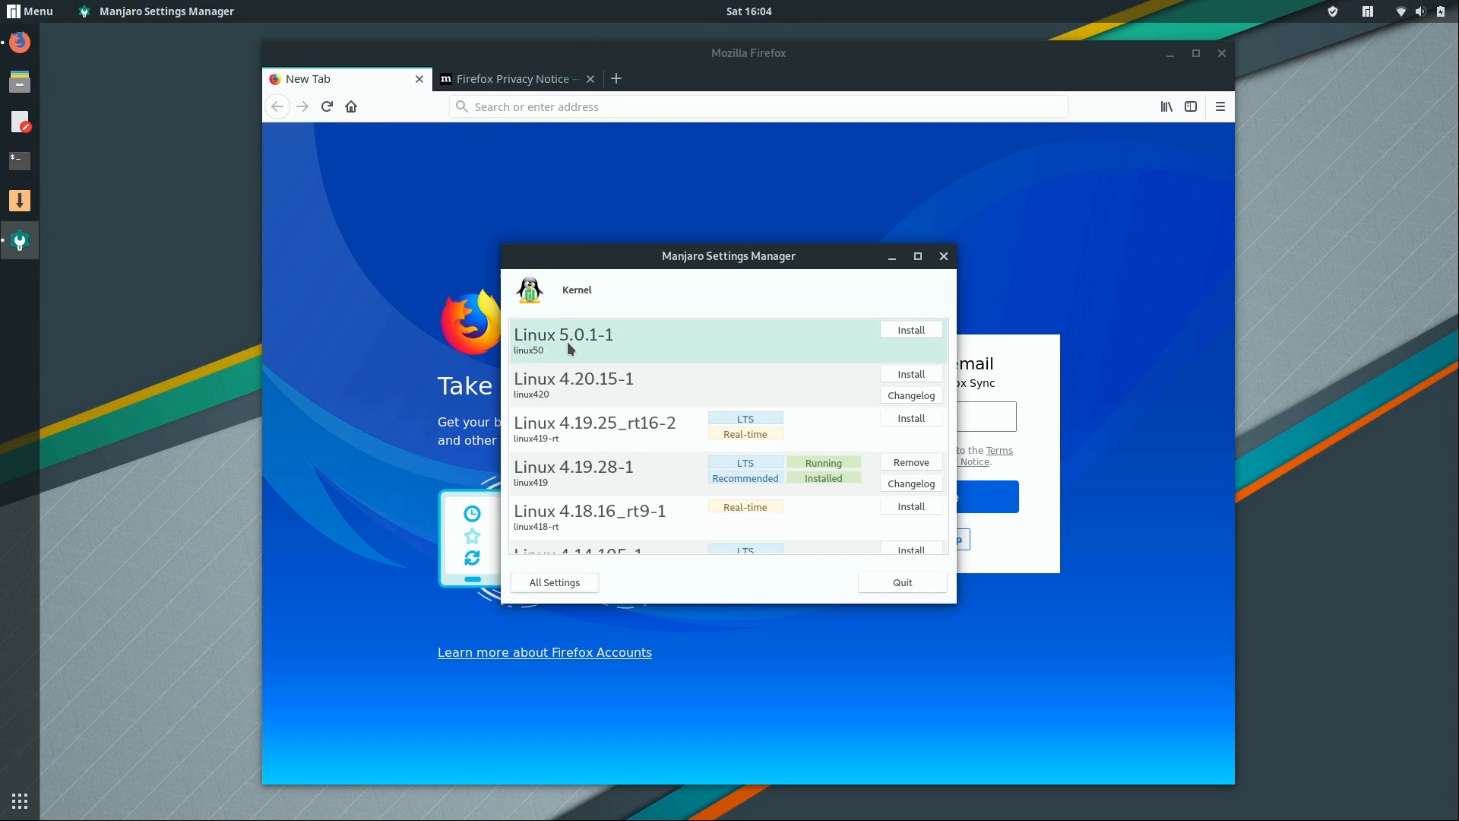
Install the Linux 5.0.1-1 kernel, confirming the installation and authenticating with the account password.
{"action": "left_click", "coordinate": [917, 328]}
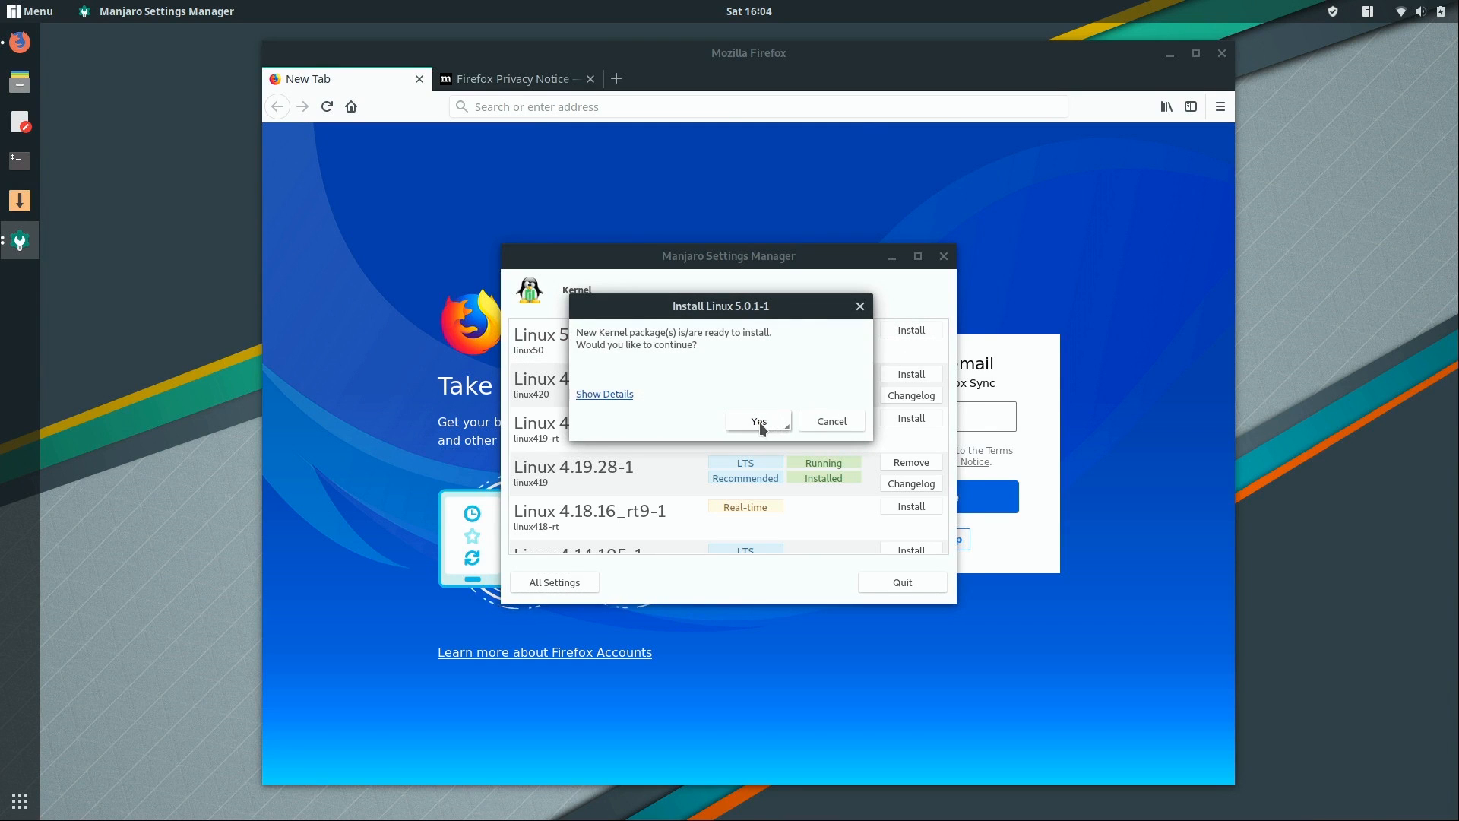
{"action": "left_click", "coordinate": [759, 422]}
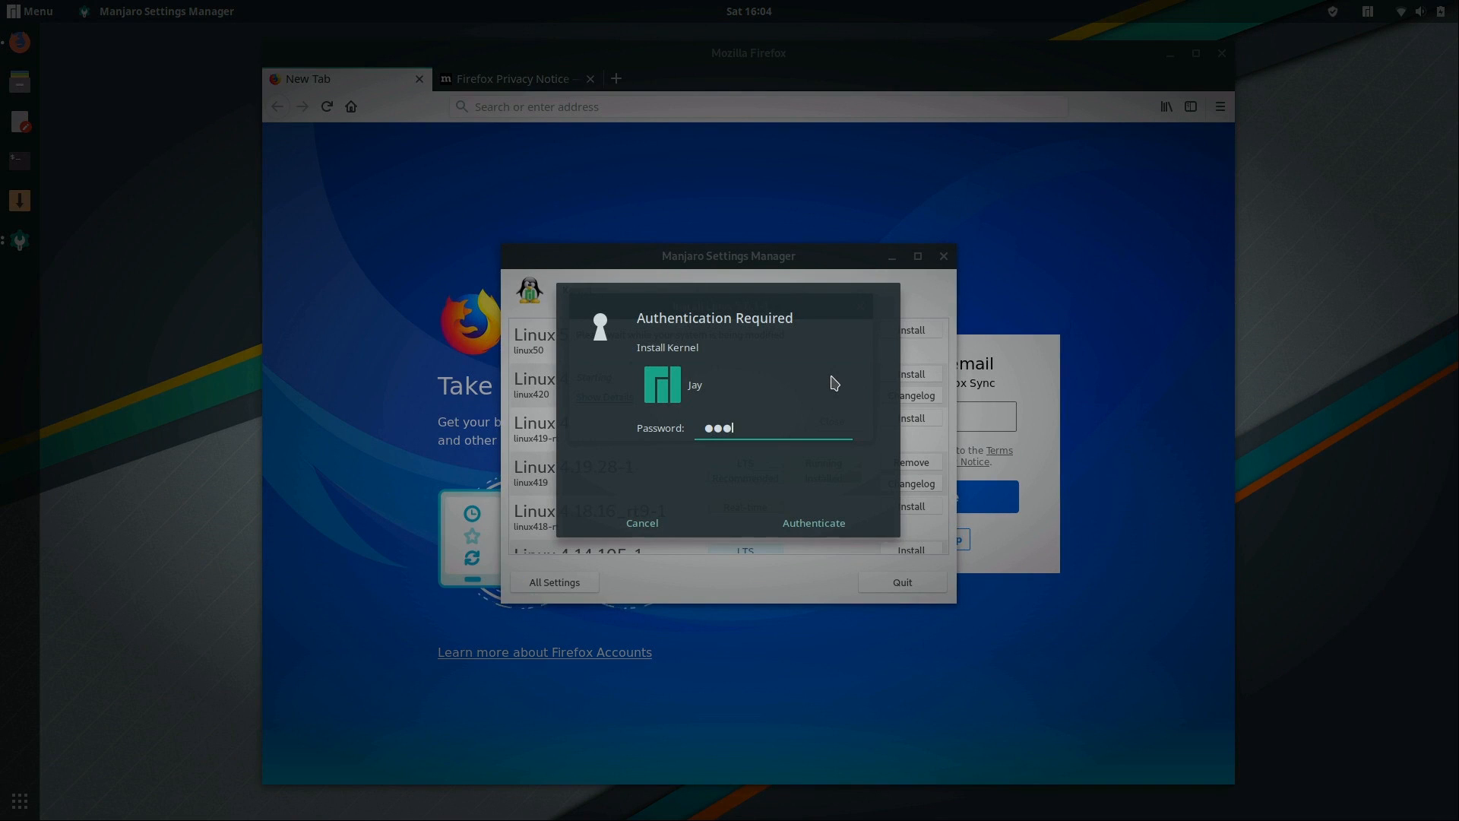
{"action": "key", "text": "Return"}
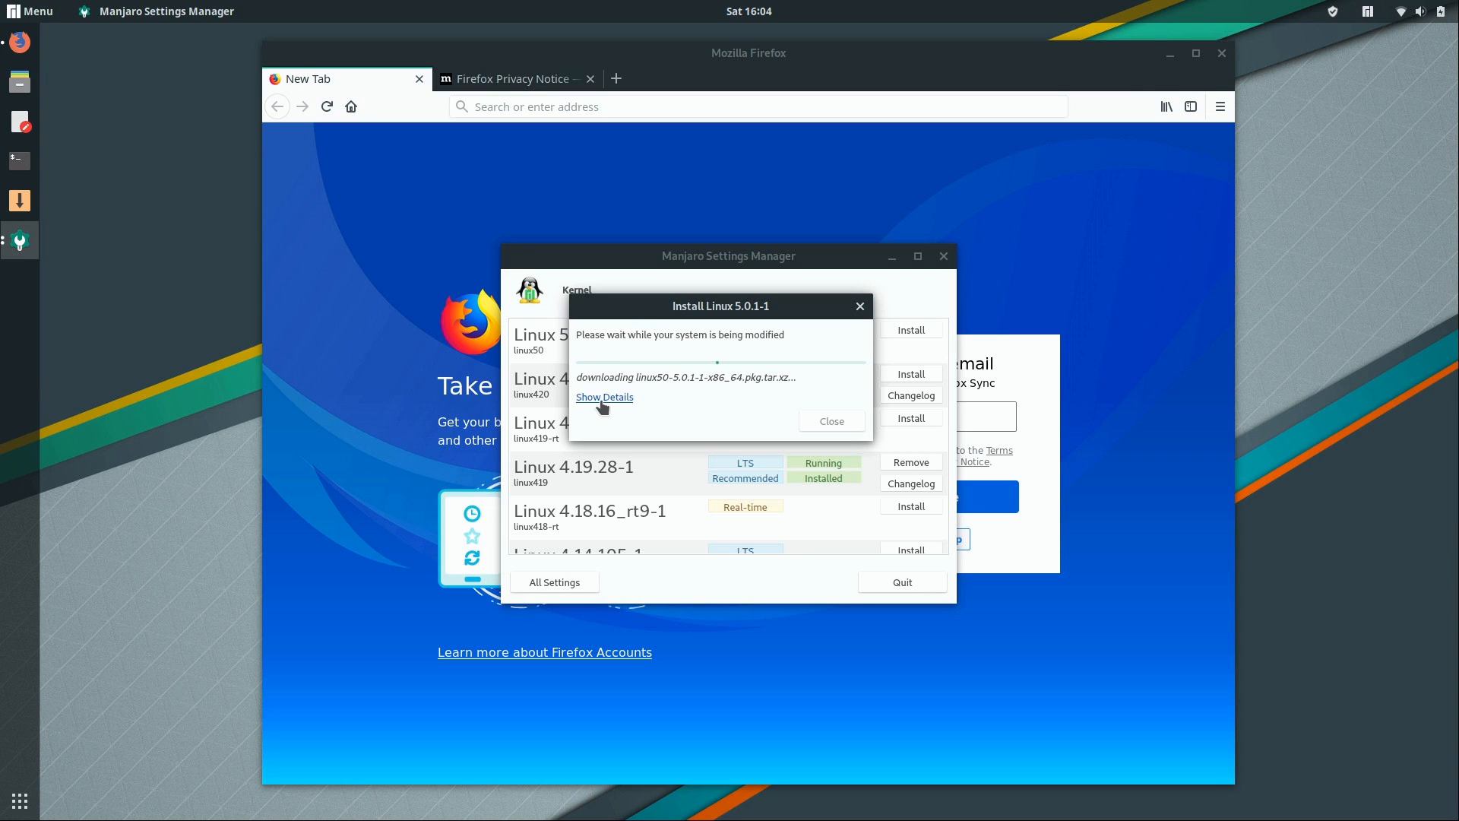
View and hide the kernel installation details, and move the install dialog and Manjaro Settings Manager aside to uncover Firefox.
{"action": "left_click", "coordinate": [603, 397]}
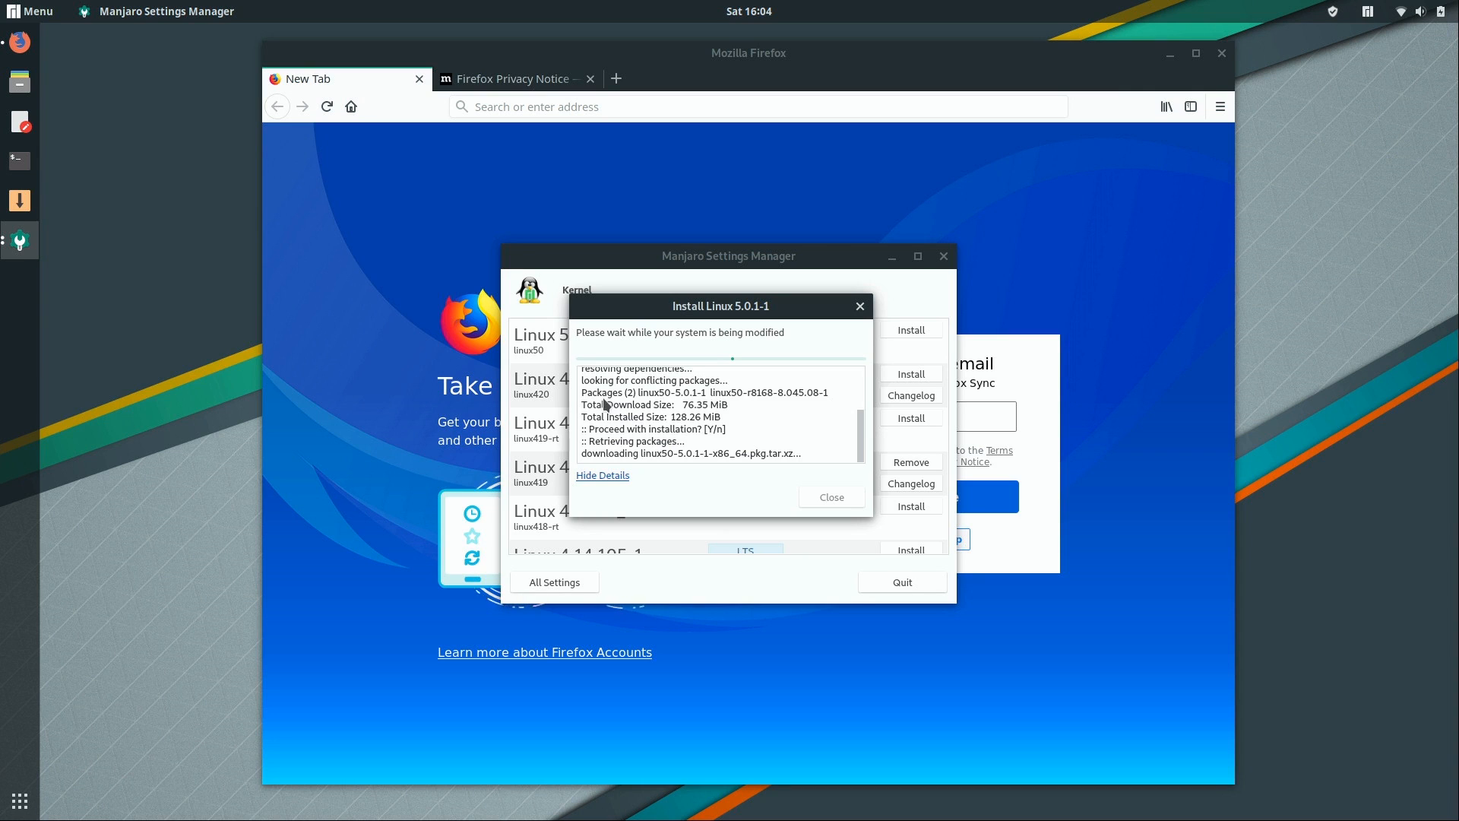
{"action": "left_click", "coordinate": [601, 475]}
{"action": "left_click_drag", "start_coordinate": [607, 325], "coordinate": [980, 545]}
{"action": "left_click_drag", "start_coordinate": [643, 283], "coordinate": [1054, 296]}
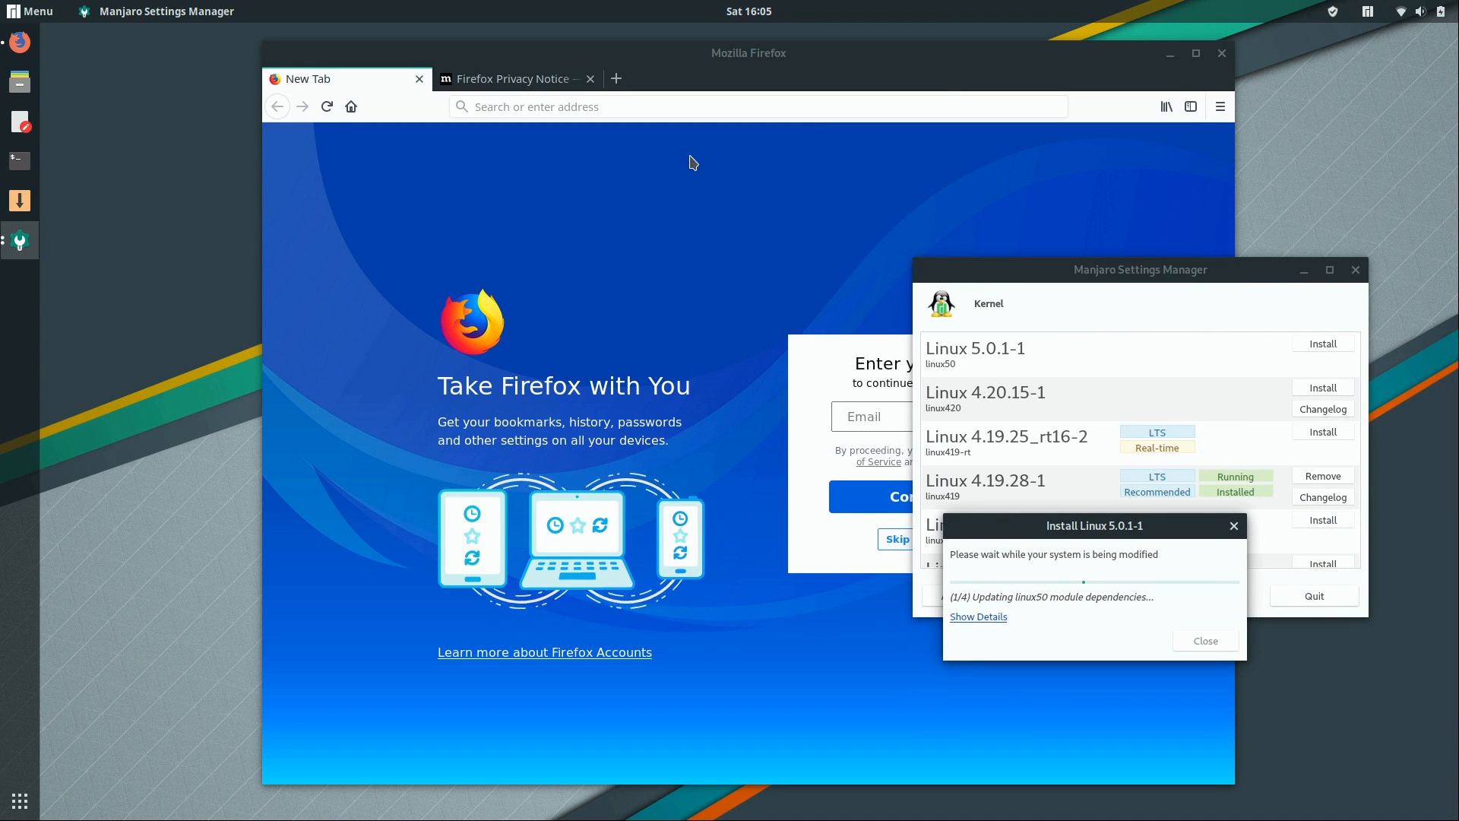
Close both open Firefox tabs to exit the browser.
{"action": "left_click", "coordinate": [423, 84]}
{"action": "left_click", "coordinate": [419, 79]}
{"action": "left_click", "coordinate": [418, 80]}
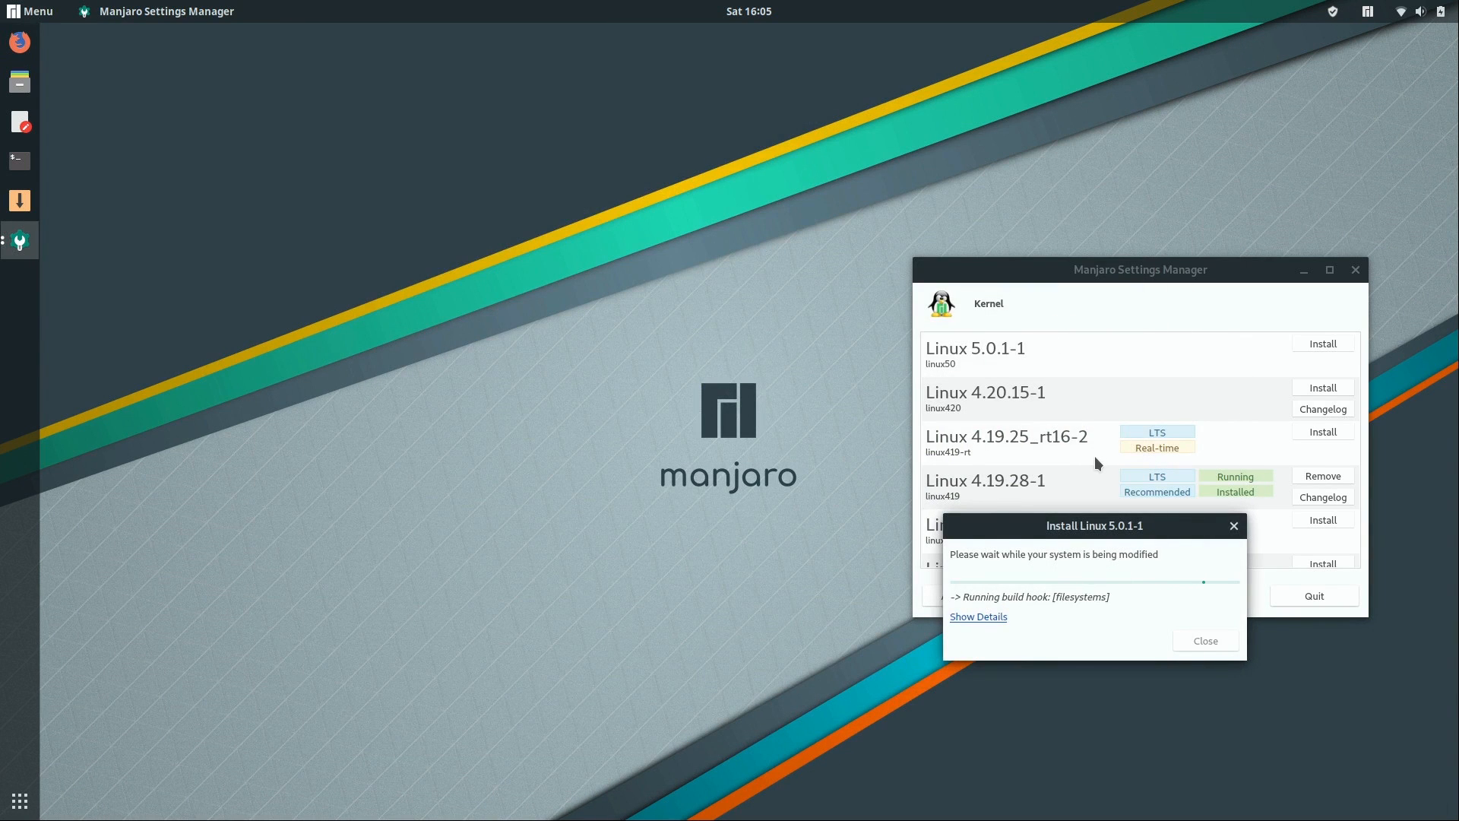
Browse the Accessories category of the applications menu and open Tweaks.
{"action": "left_click", "coordinate": [9, 8]}
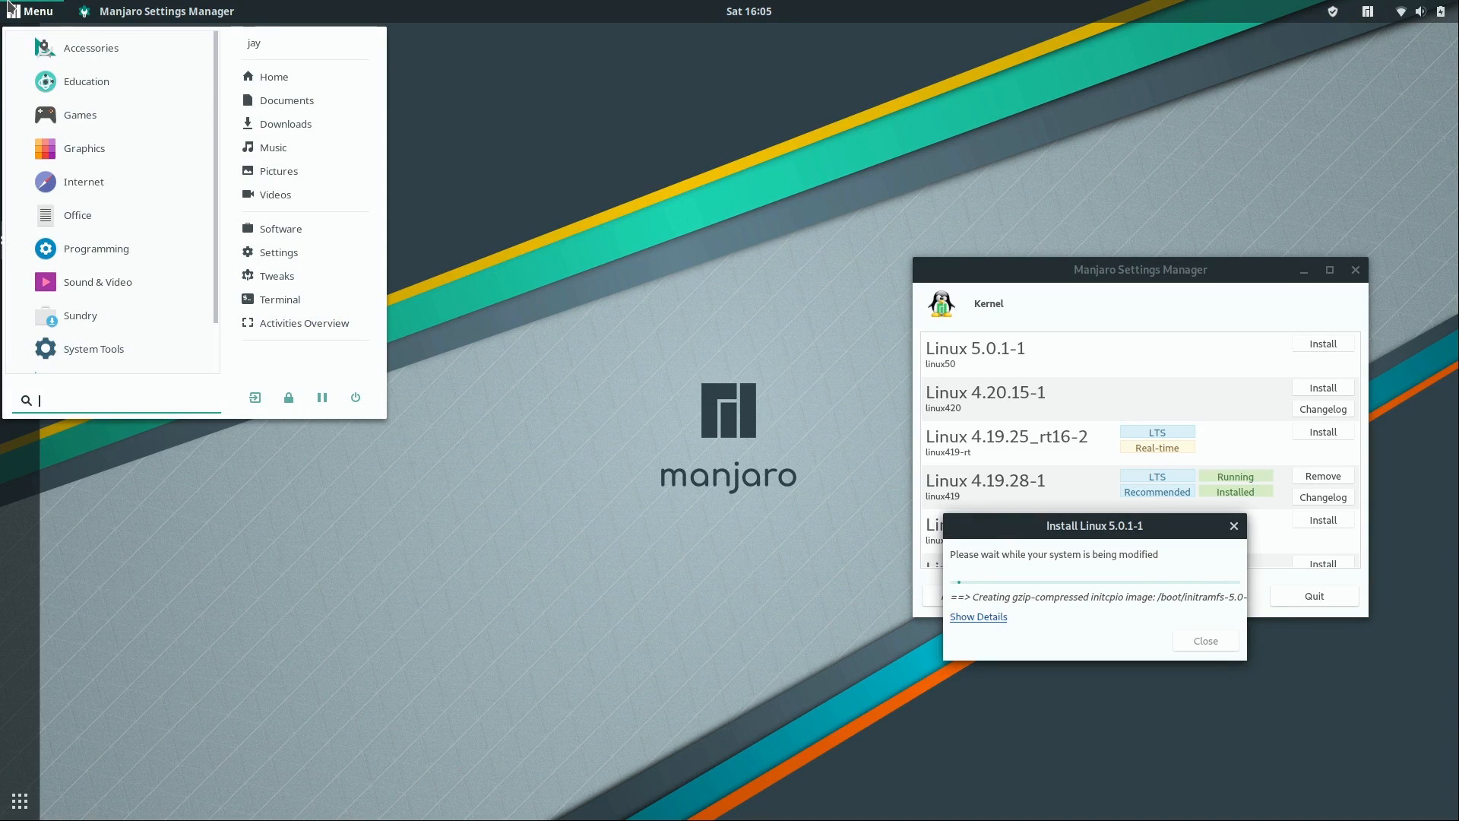
{"action": "left_click", "coordinate": [73, 49]}
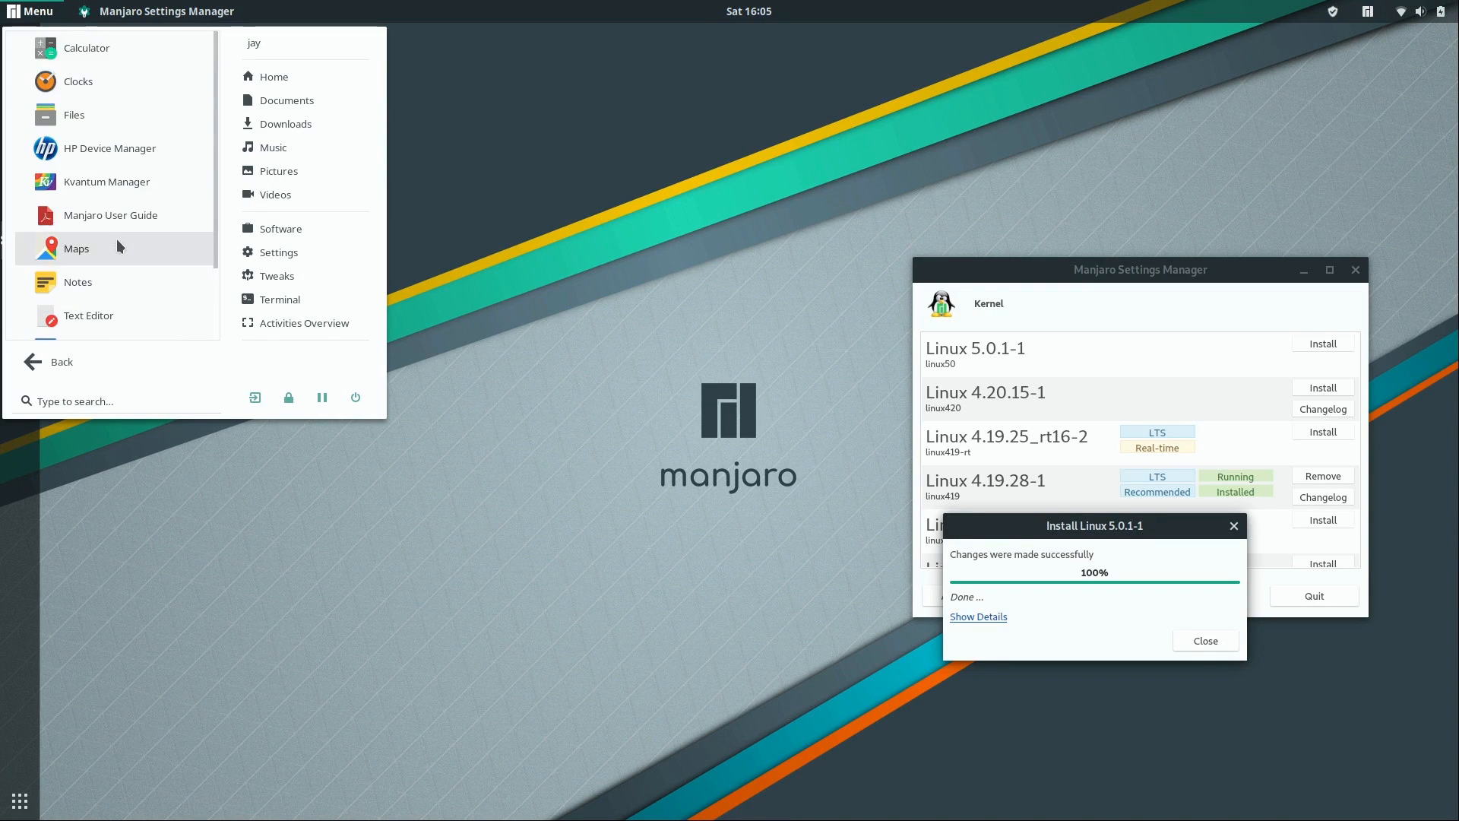
{"action": "scroll", "coordinate": [116, 239], "scroll_direction": "down", "scroll_amount": 2}
{"action": "left_click", "coordinate": [108, 288]}
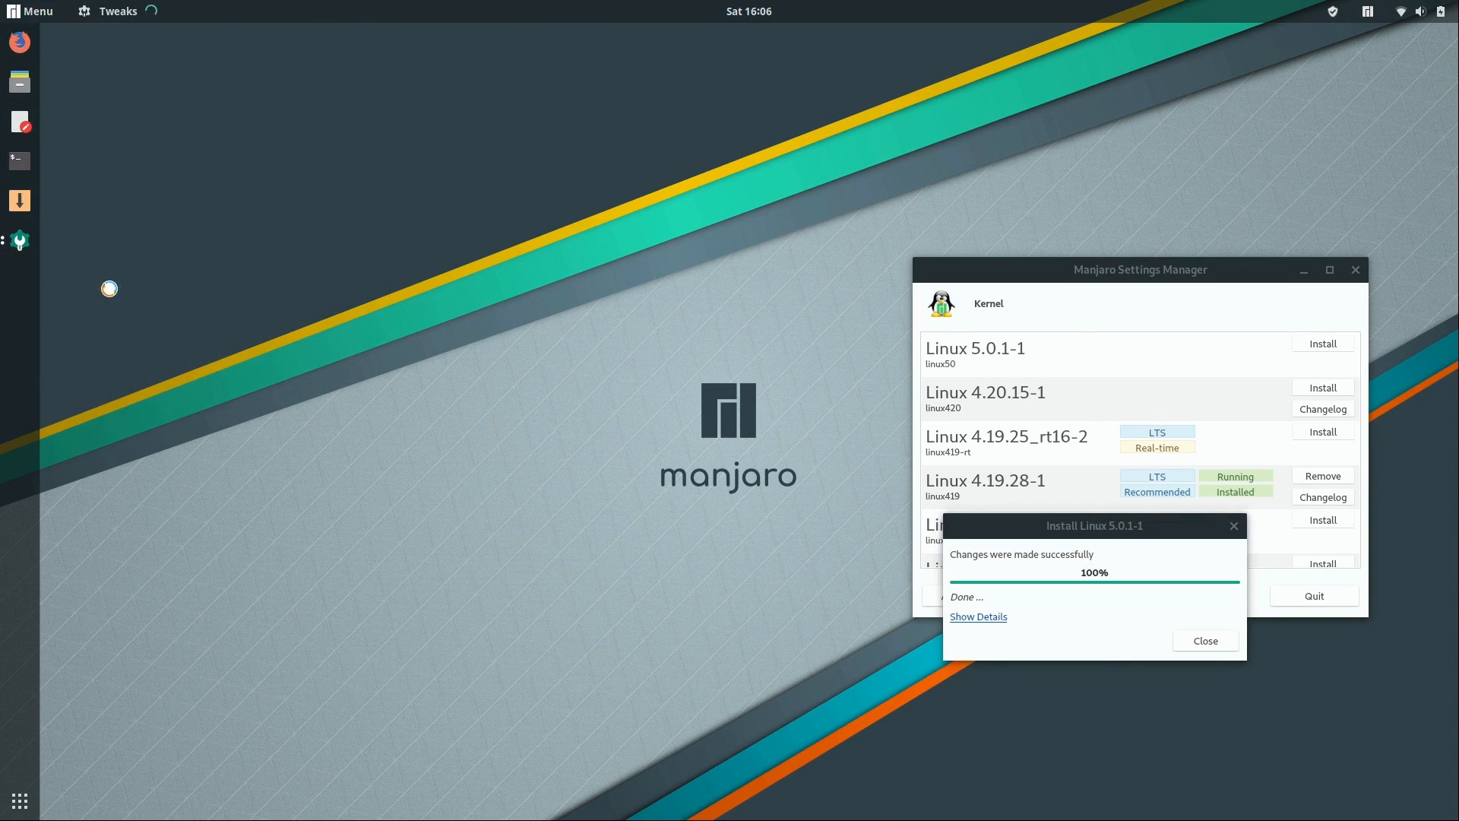
Open Weather from the Accessories category and set its location to Detroit, Michigan, United States.
{"action": "left_click", "coordinate": [32, 11]}
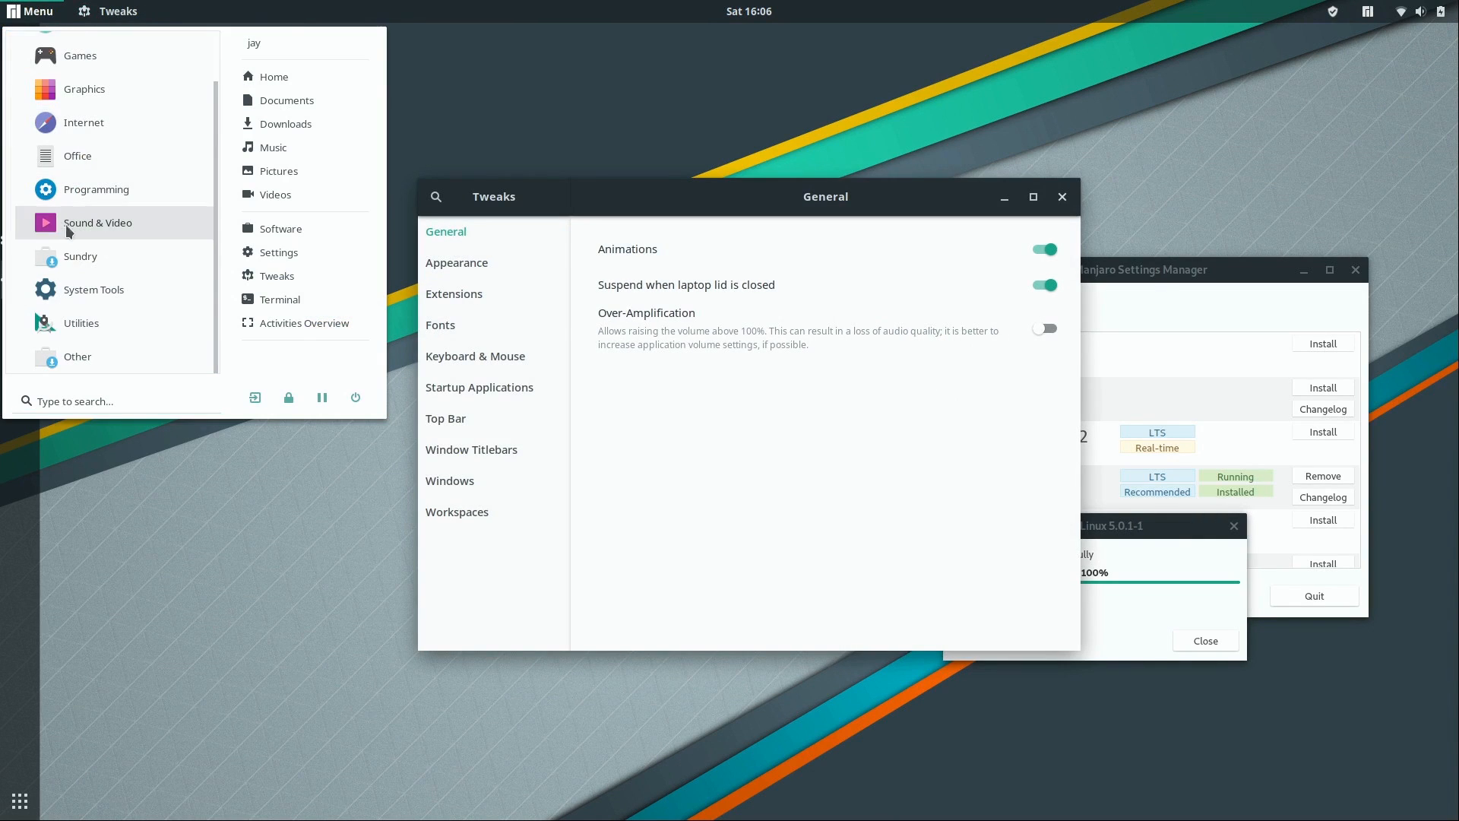
{"action": "scroll", "coordinate": [70, 145], "scroll_direction": "up", "scroll_amount": 2}
{"action": "left_click", "coordinate": [80, 80]}
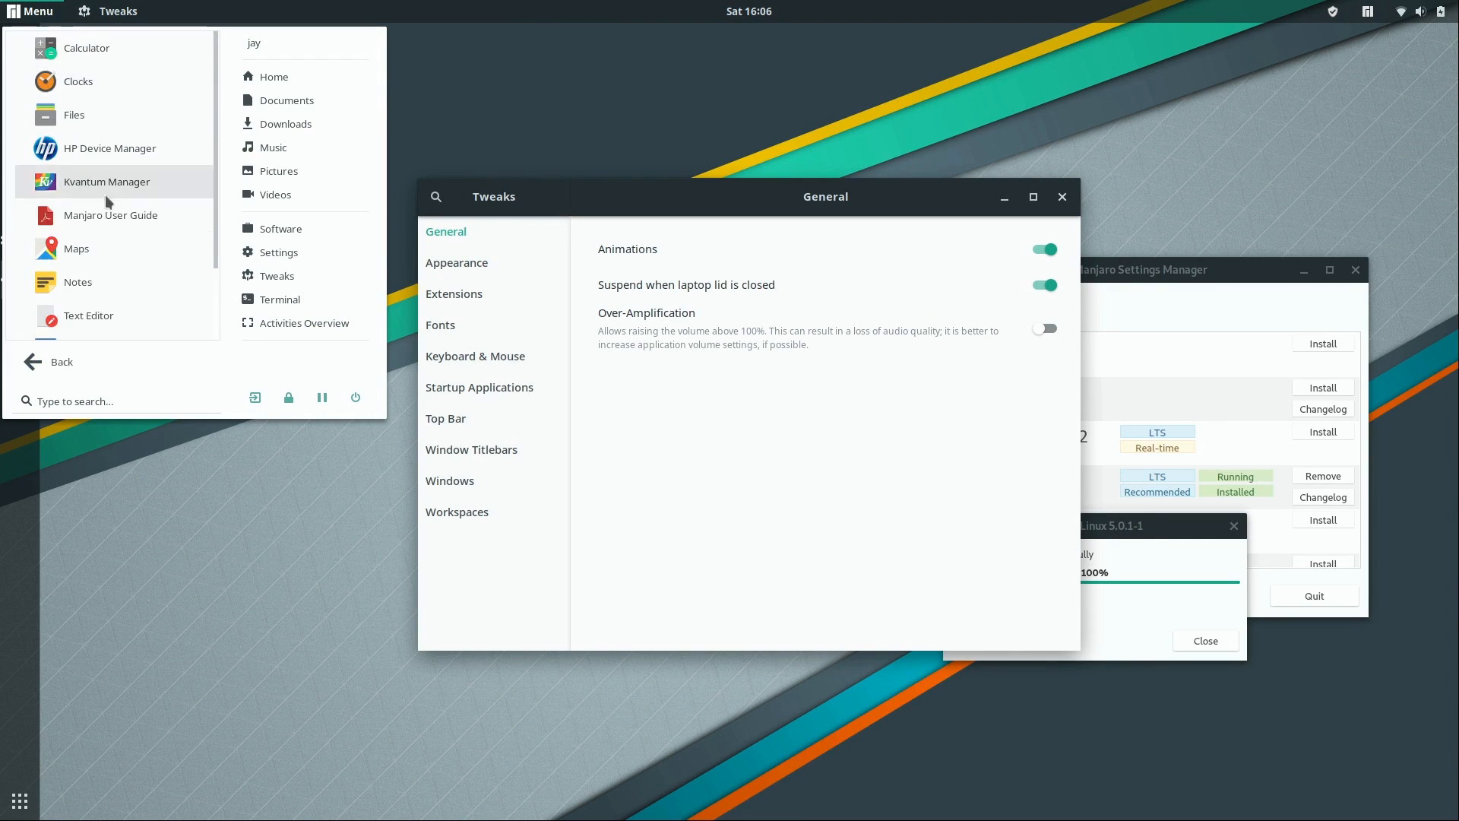
{"action": "scroll", "coordinate": [110, 243], "scroll_direction": "down", "scroll_amount": 3}
{"action": "left_click", "coordinate": [134, 318]}
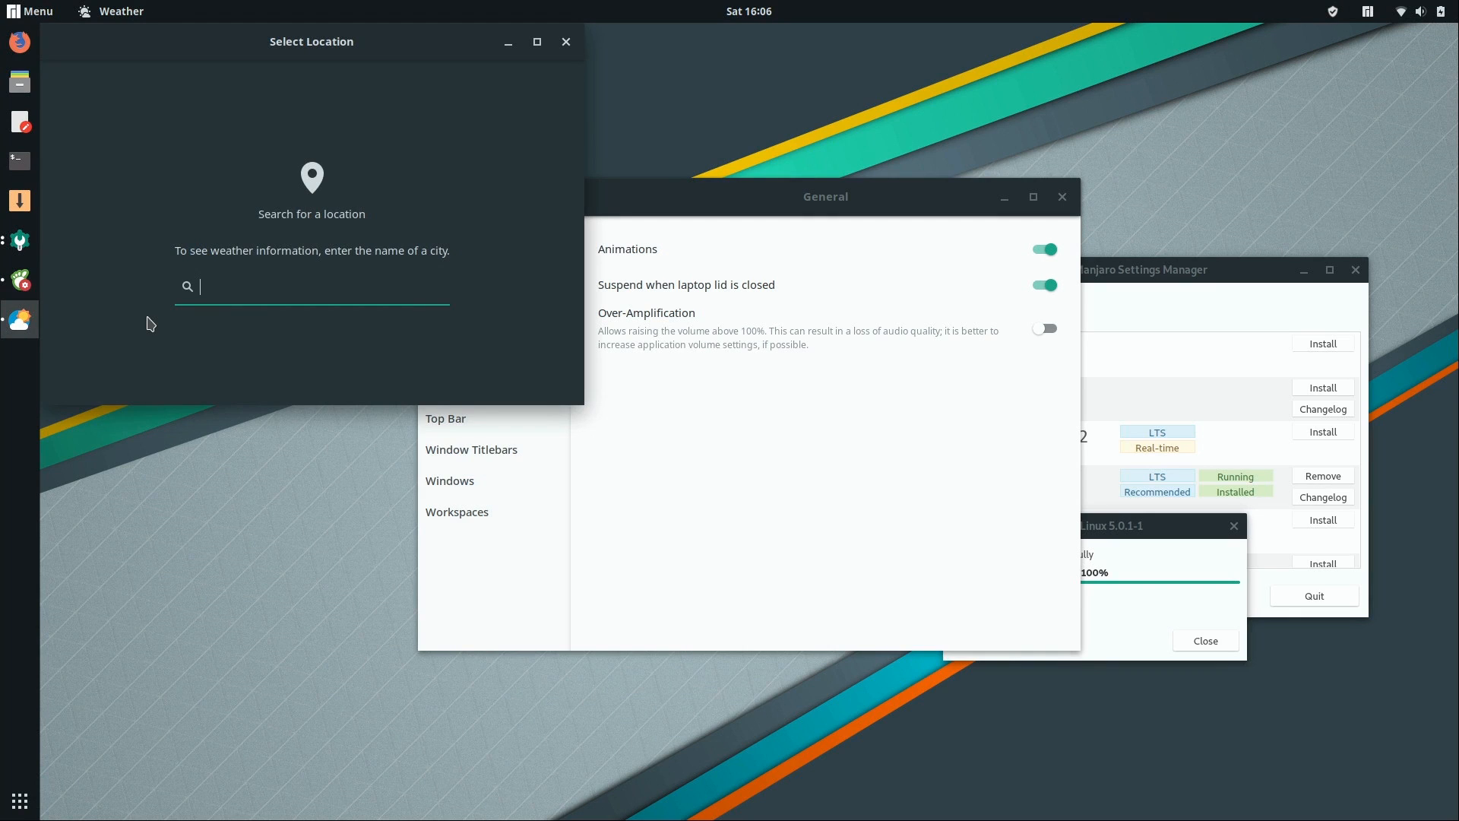
{"action": "type", "text": "detr"}
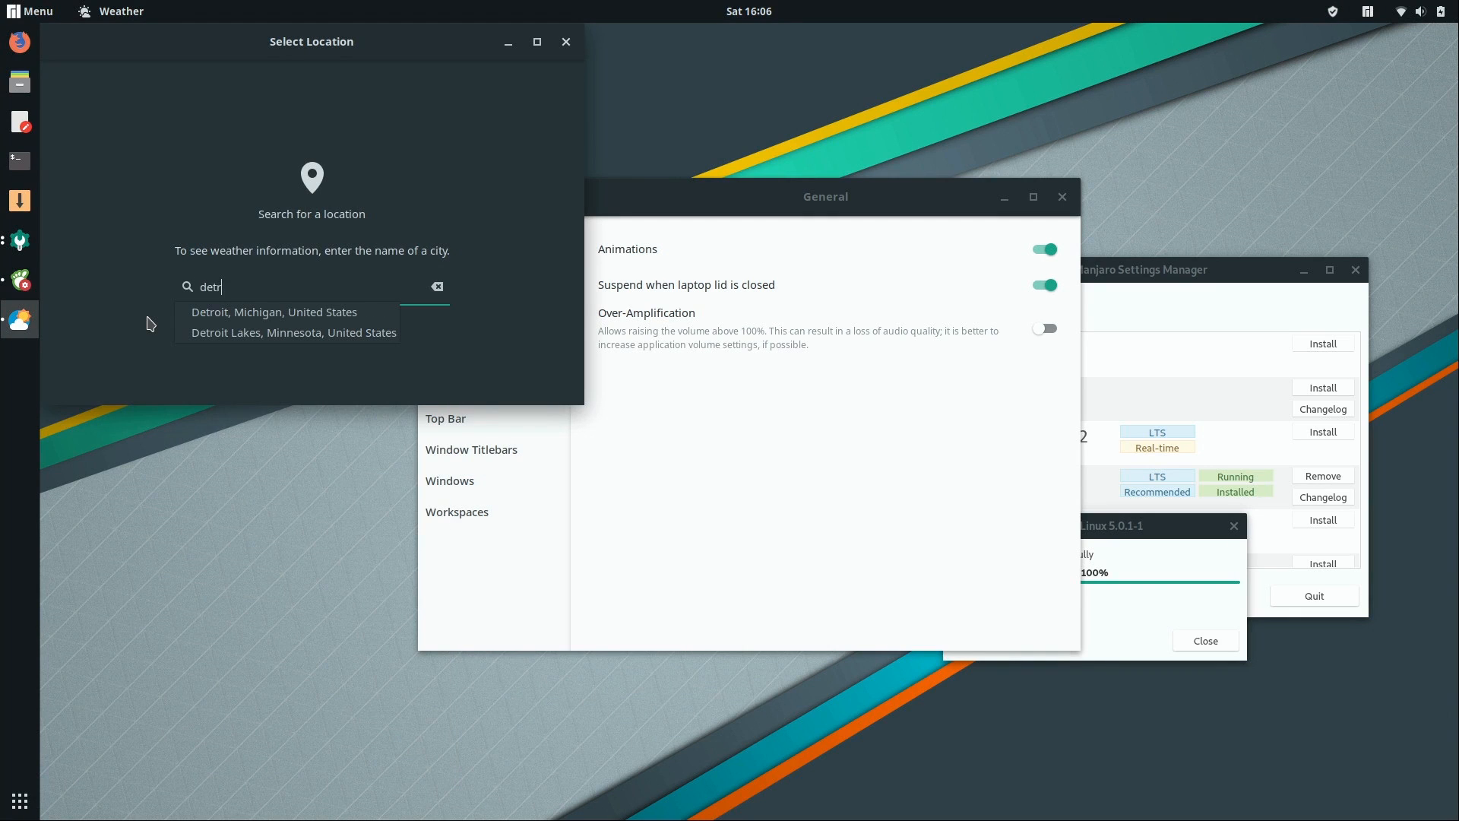
{"action": "left_click", "coordinate": [236, 312]}
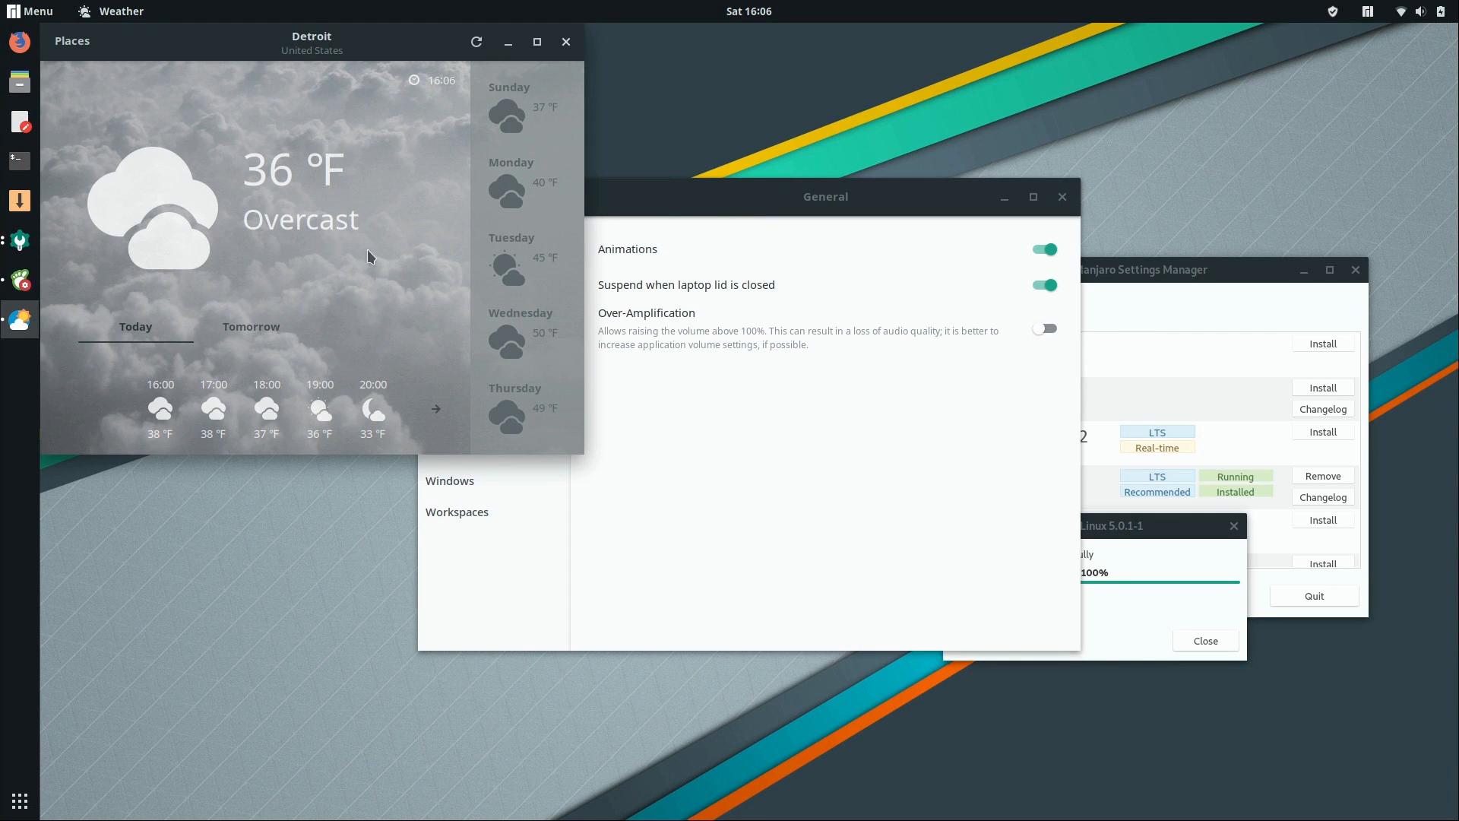
Close Weather and show the Extensions page in Tweaks.
{"action": "left_click", "coordinate": [655, 207]}
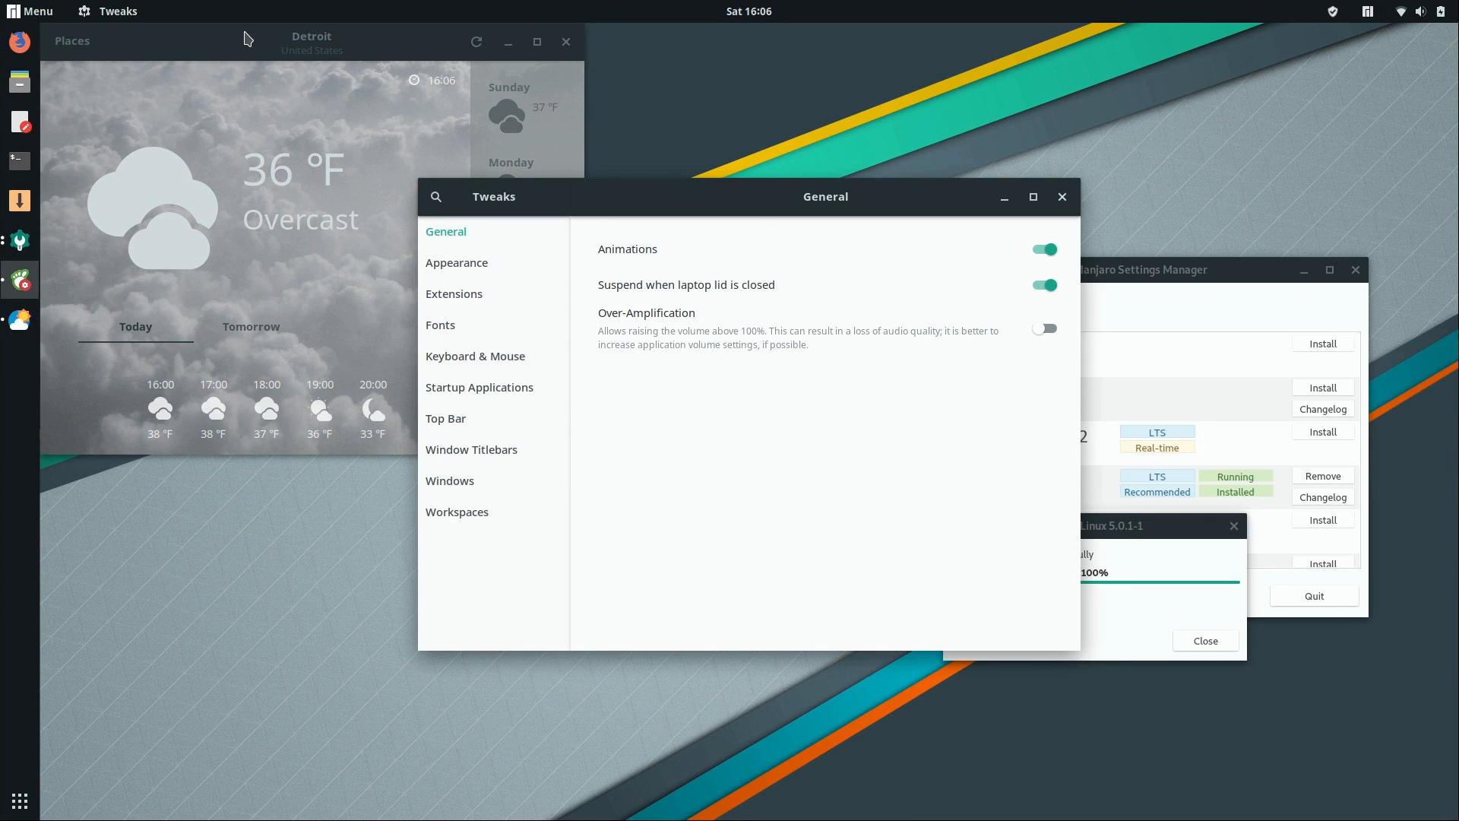
{"action": "left_click", "coordinate": [559, 46]}
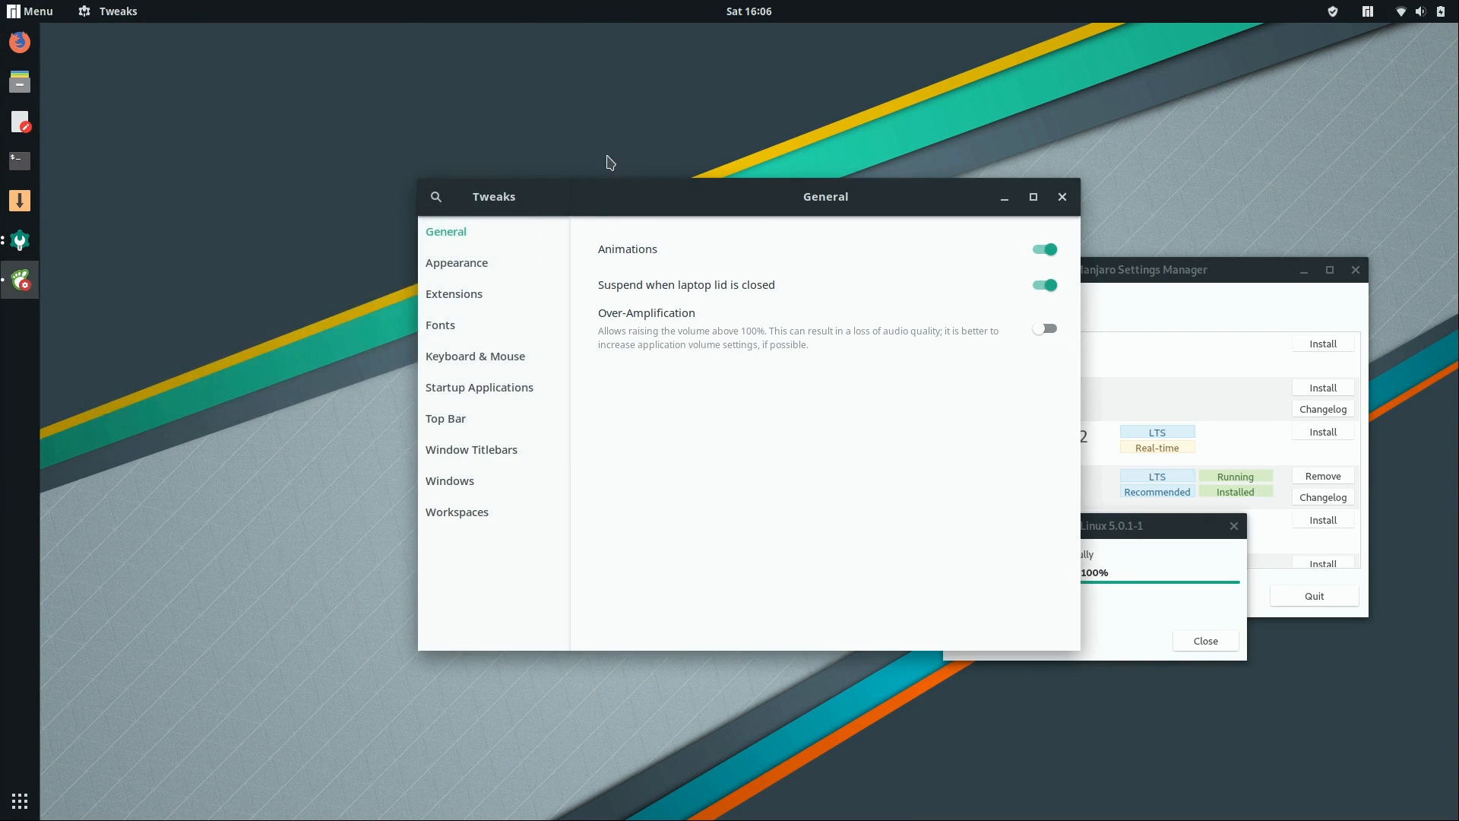
{"action": "left_click", "coordinate": [377, 332]}
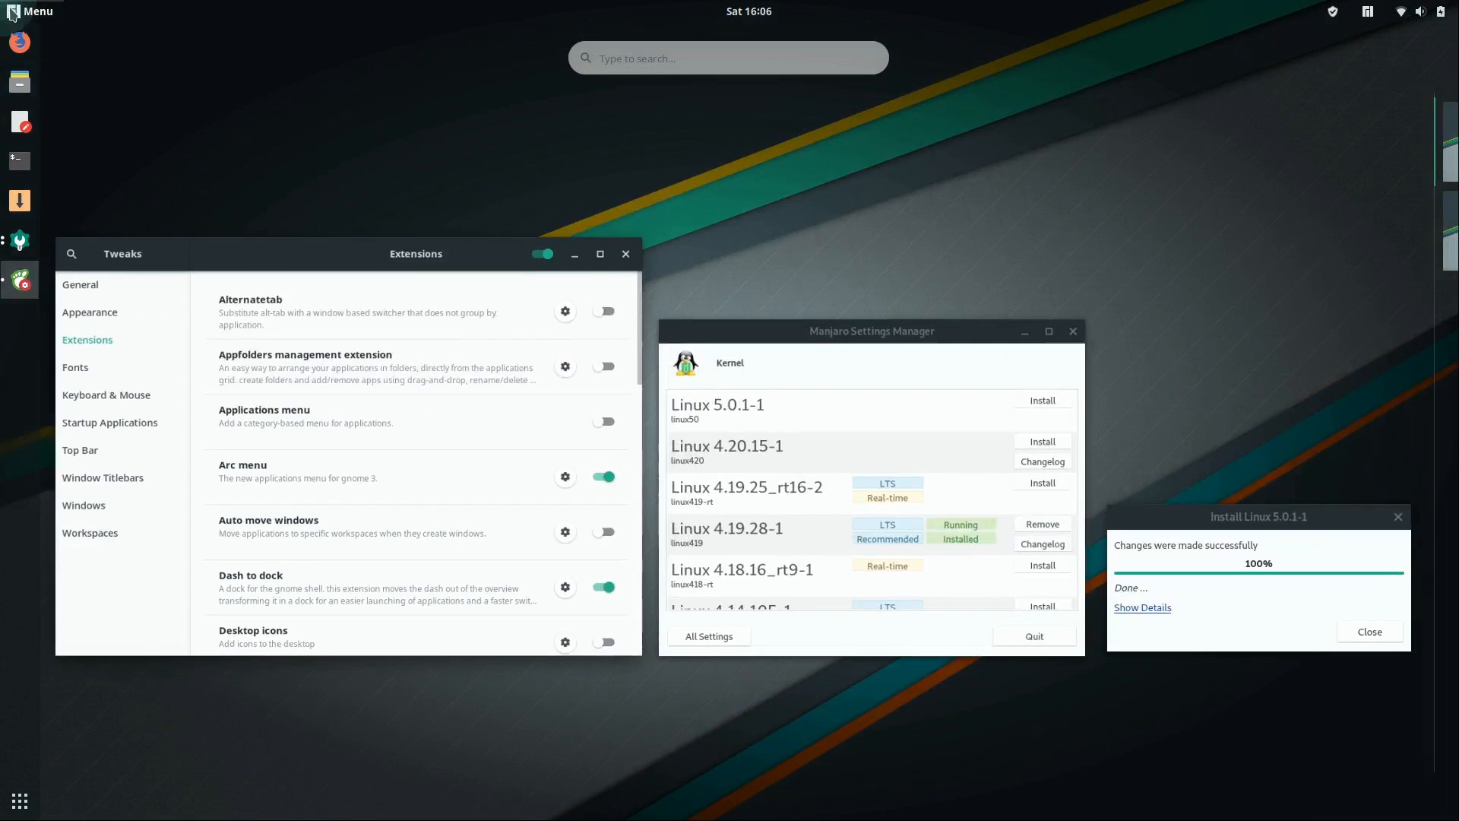
Try the desktop with the Arc menu extension disabled, opening the Activities overview, and re-enable the extension.
{"action": "left_click", "coordinate": [30, 12]}
{"action": "left_click", "coordinate": [29, 18]}
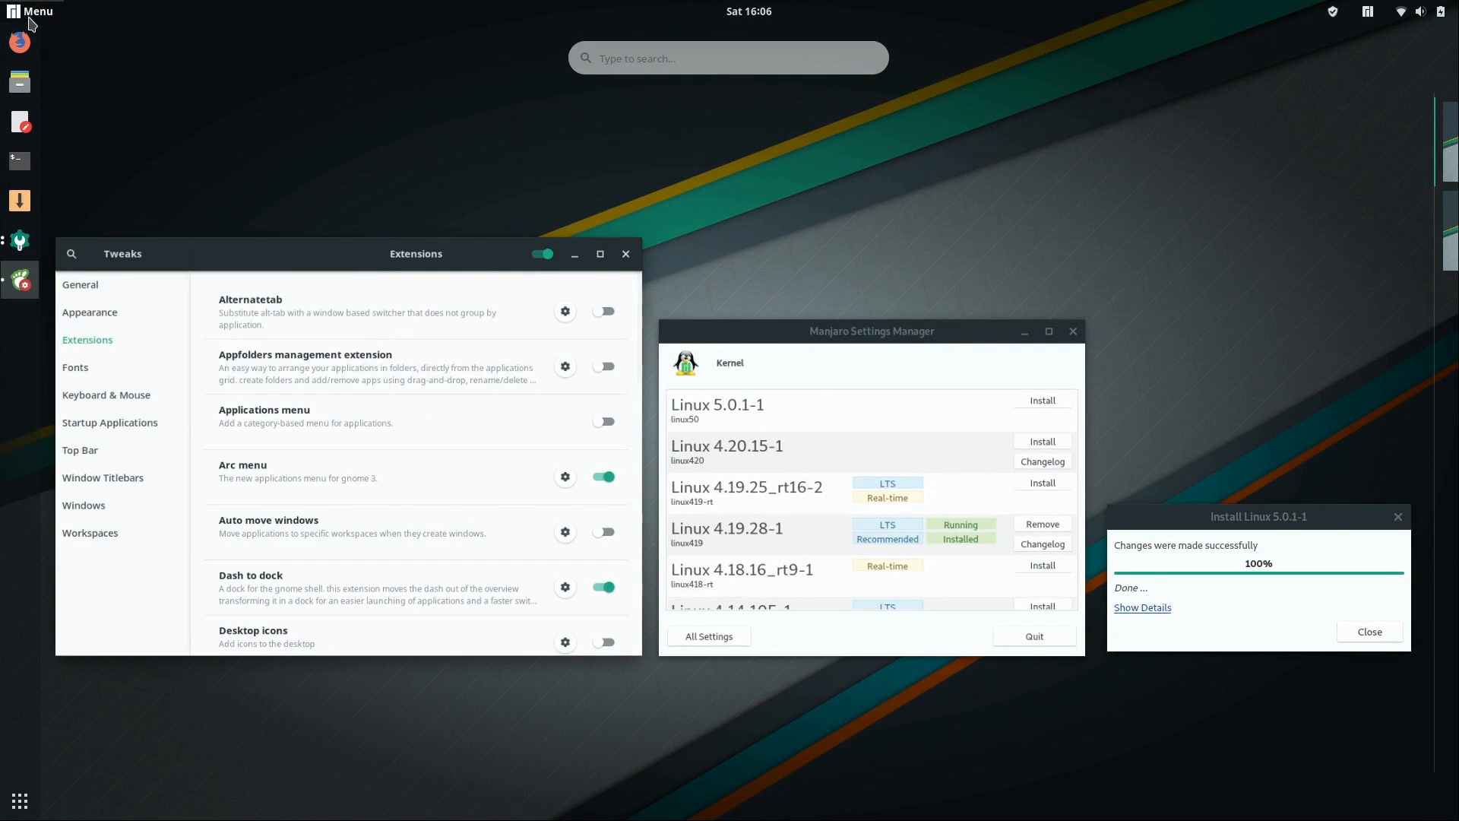
{"action": "left_click", "coordinate": [457, 127]}
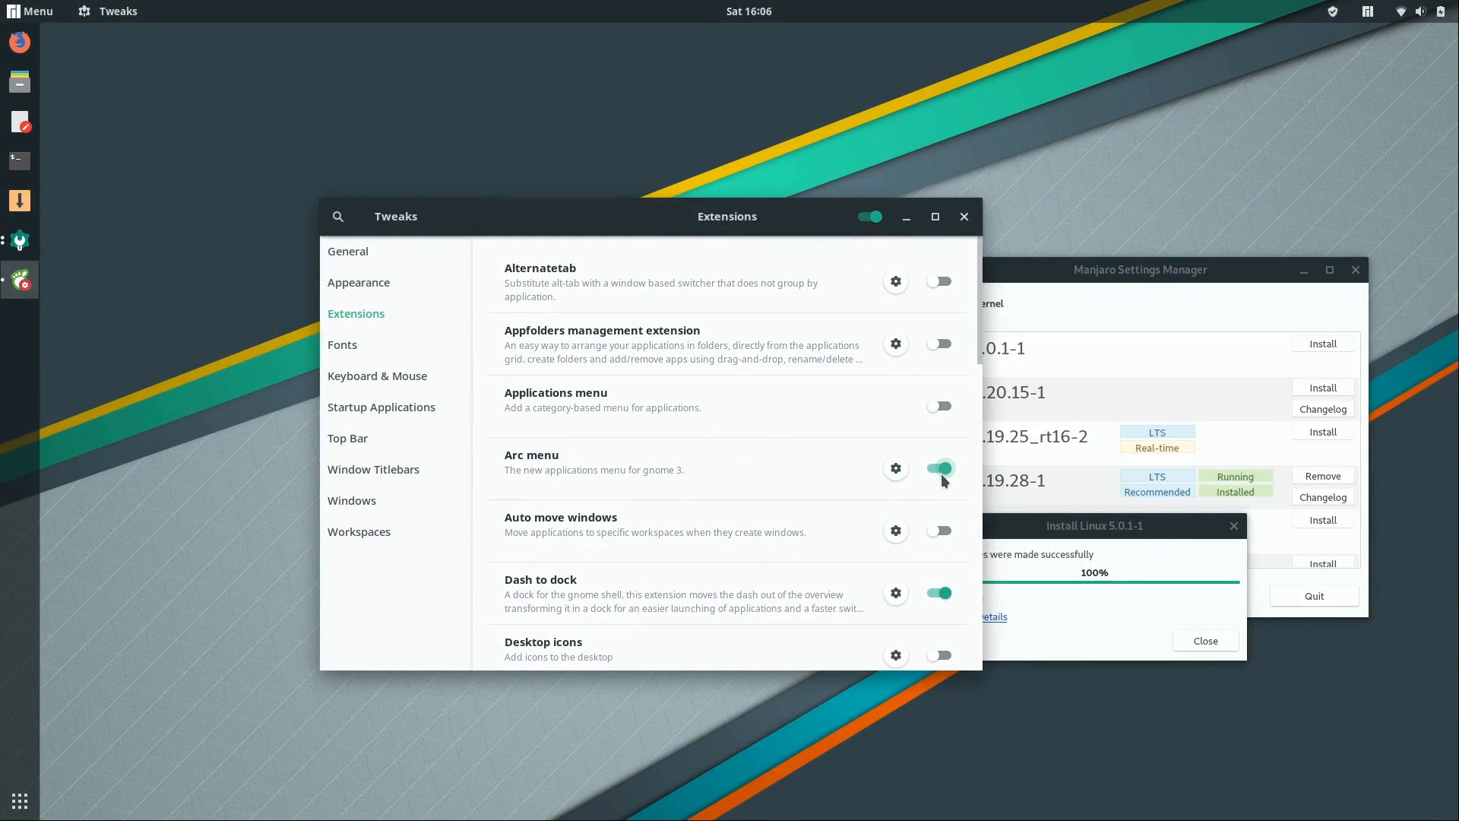
{"action": "left_click", "coordinate": [941, 469]}
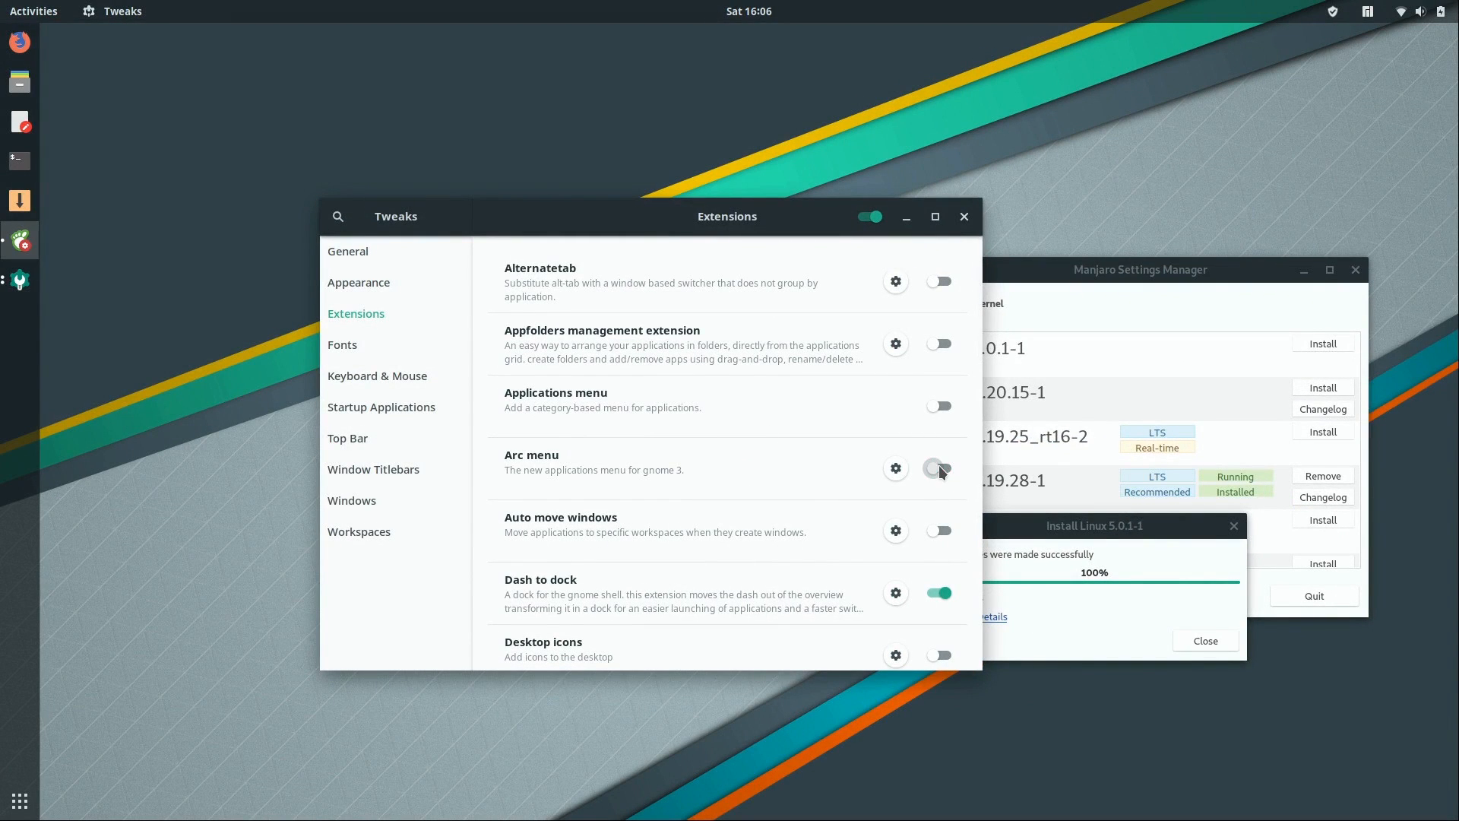
{"action": "left_click", "coordinate": [38, 18]}
{"action": "left_click", "coordinate": [38, 18]}
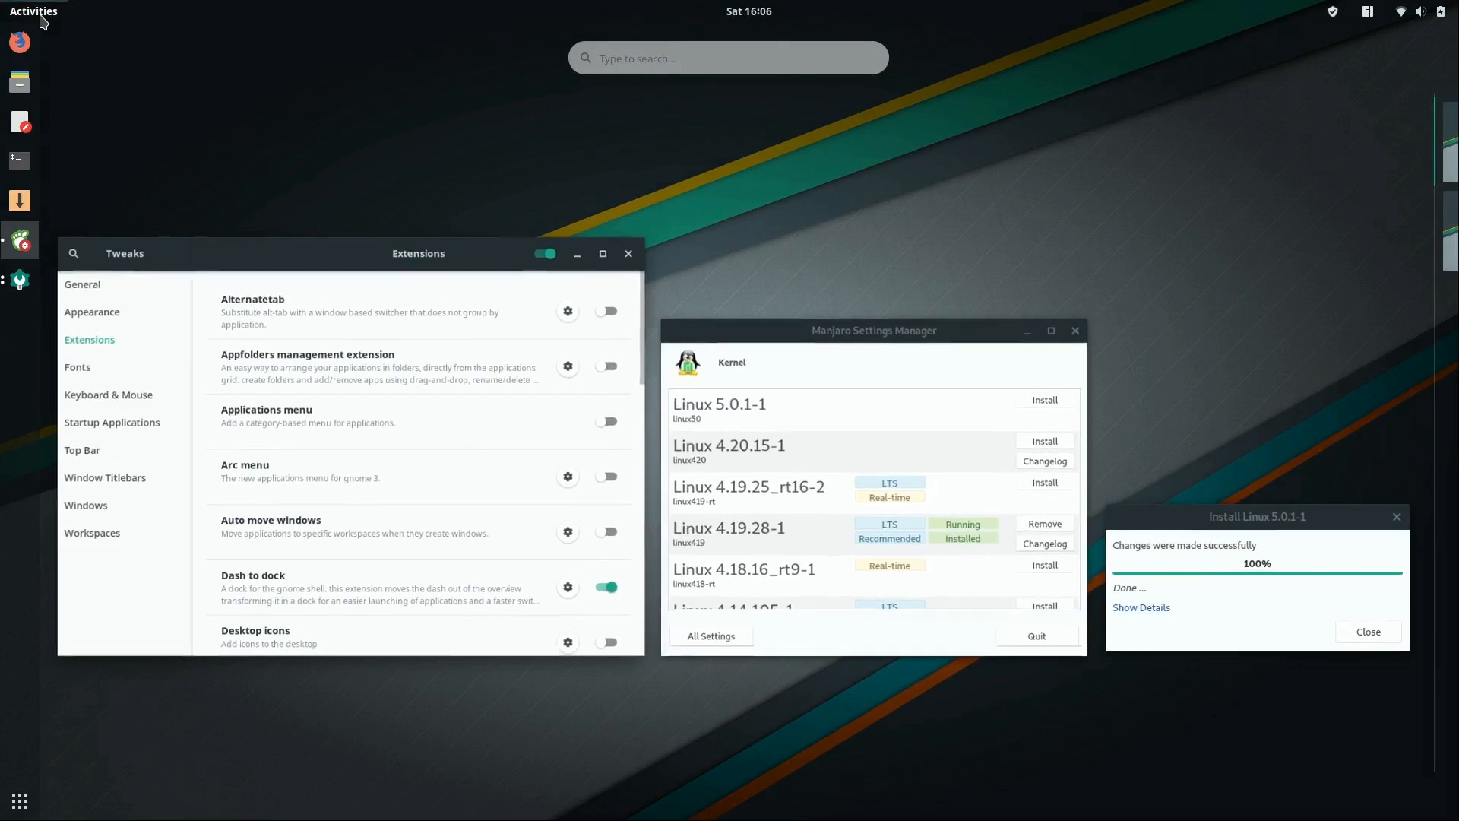
{"action": "left_click", "coordinate": [936, 467]}
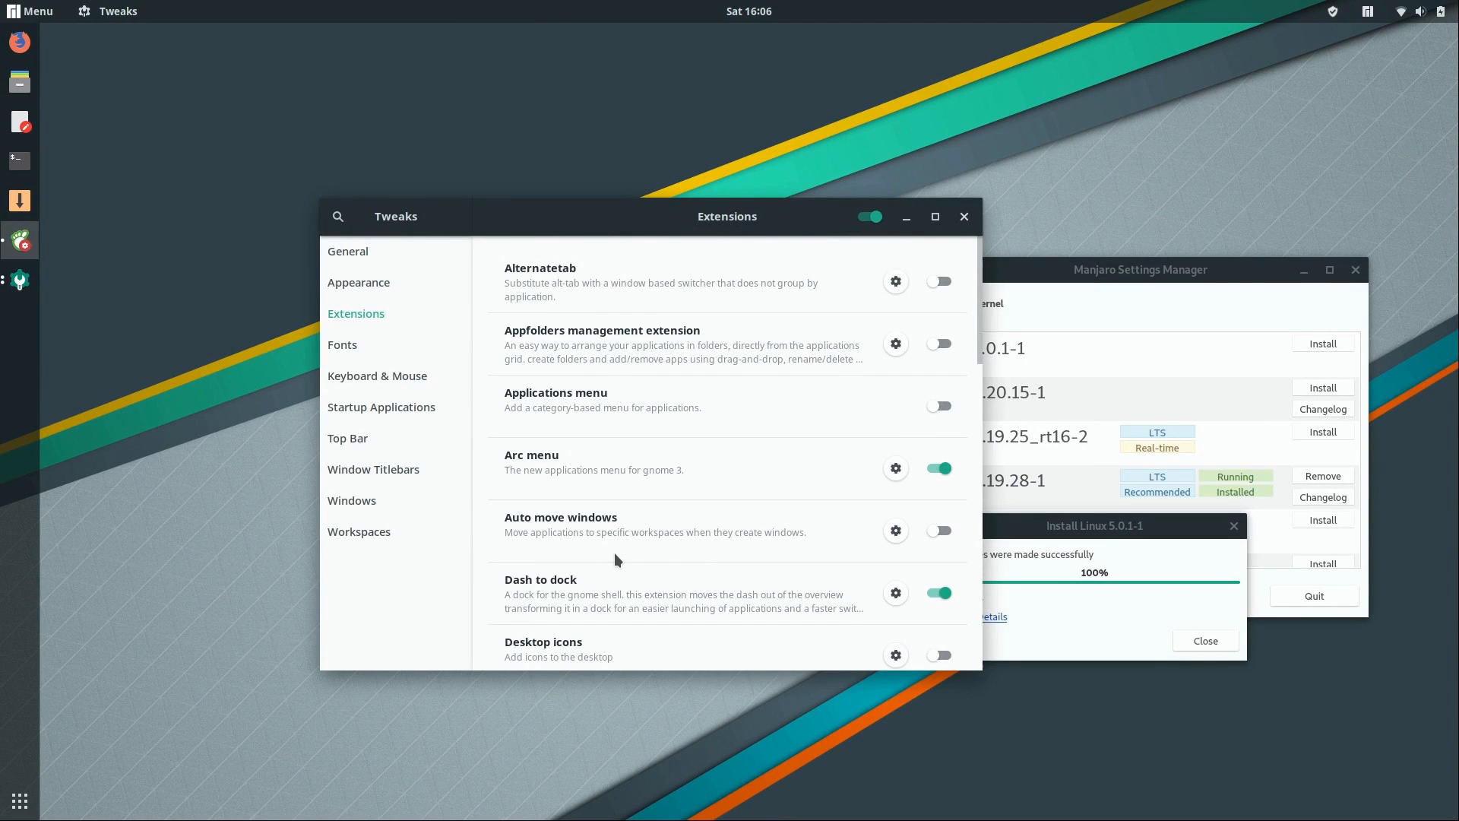
Enable the Desktop icons extension.
{"action": "scroll", "coordinate": [617, 560], "scroll_direction": "down", "scroll_amount": 1}
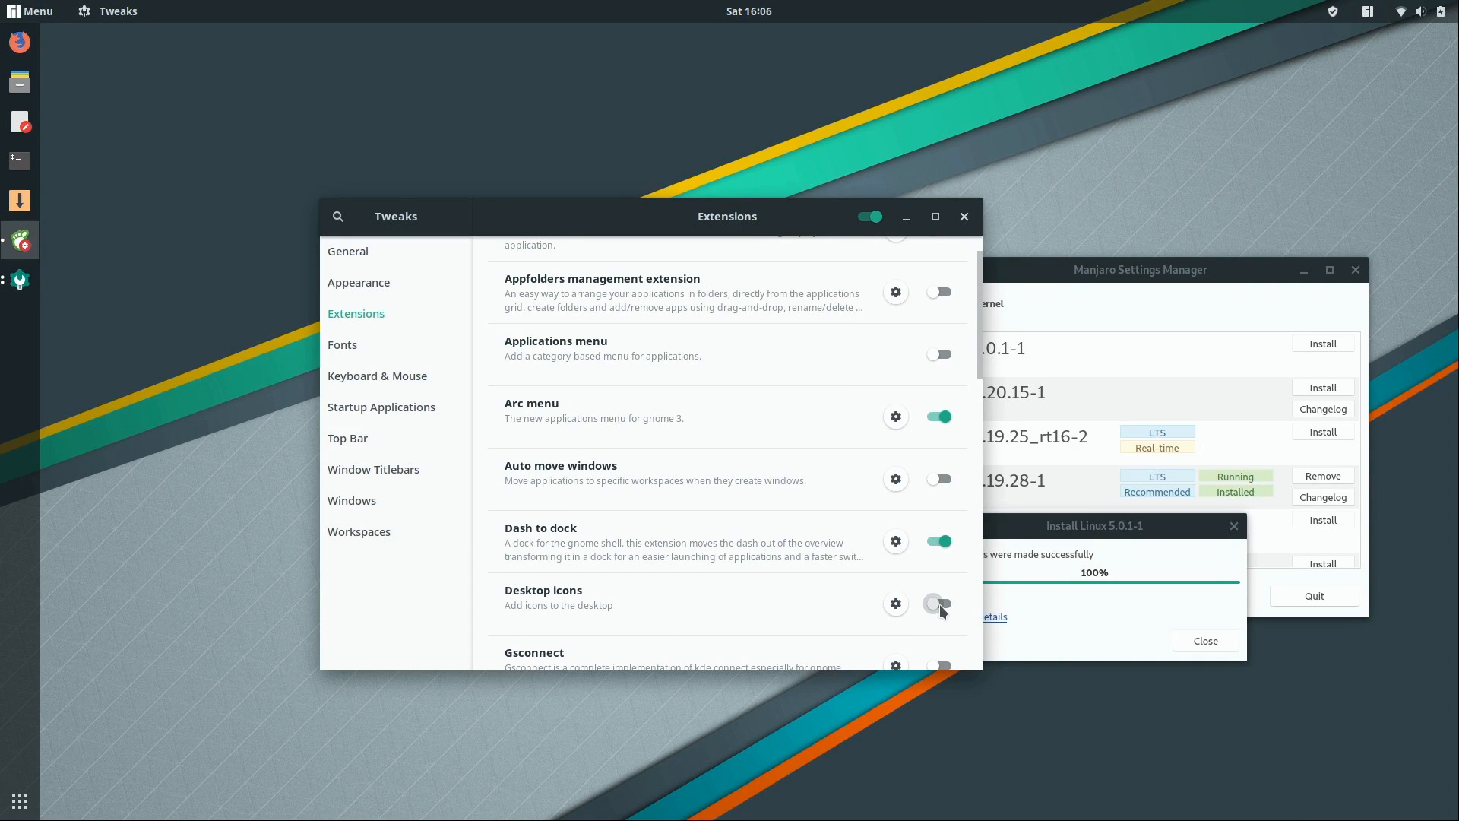
{"action": "left_click", "coordinate": [939, 604]}
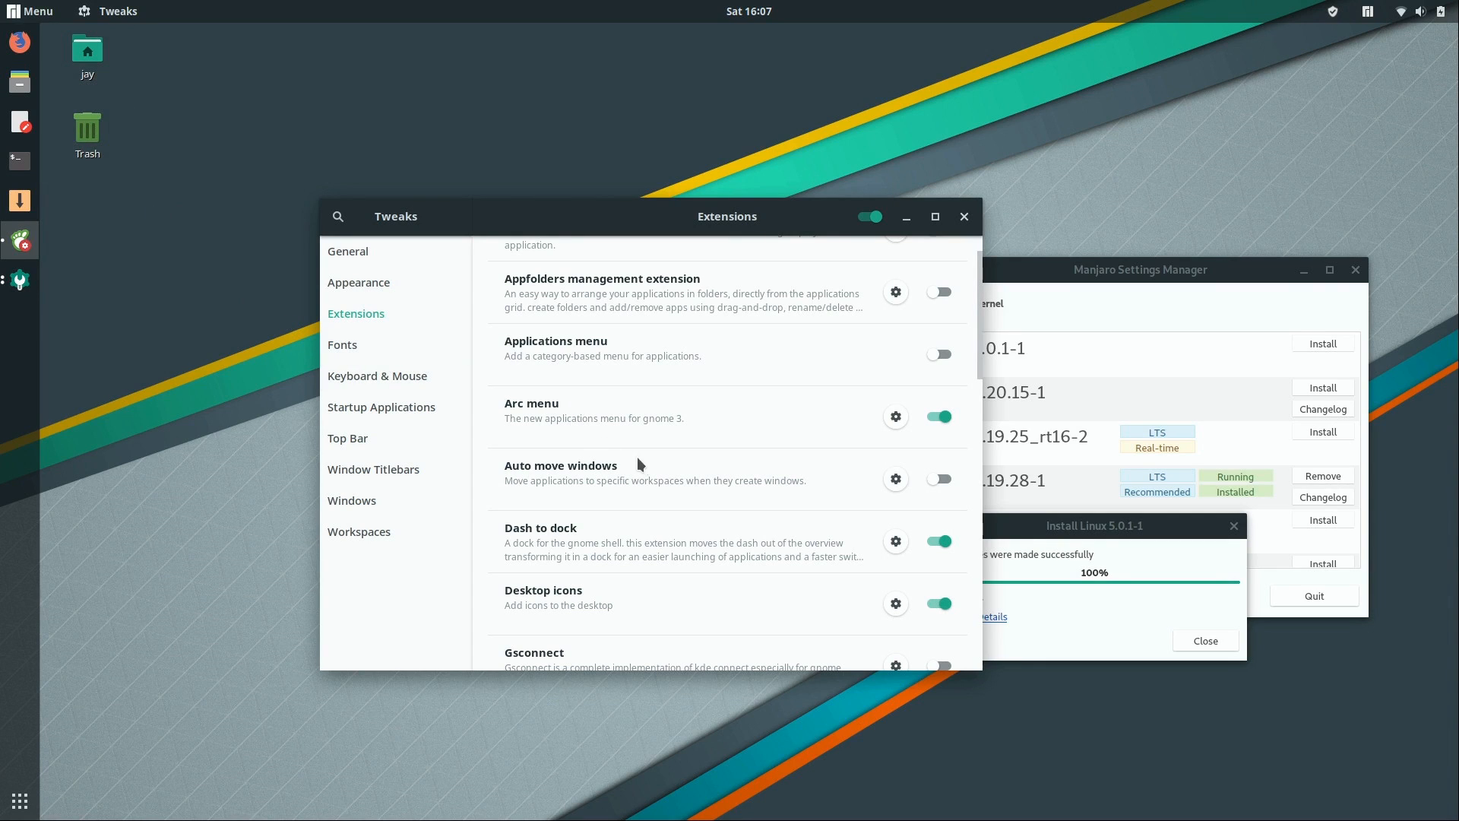
Look through the remaining GNOME extensions down to the end of the list, and close Tweaks.
{"action": "left_click_drag", "start_coordinate": [978, 367], "coordinate": [987, 408]}
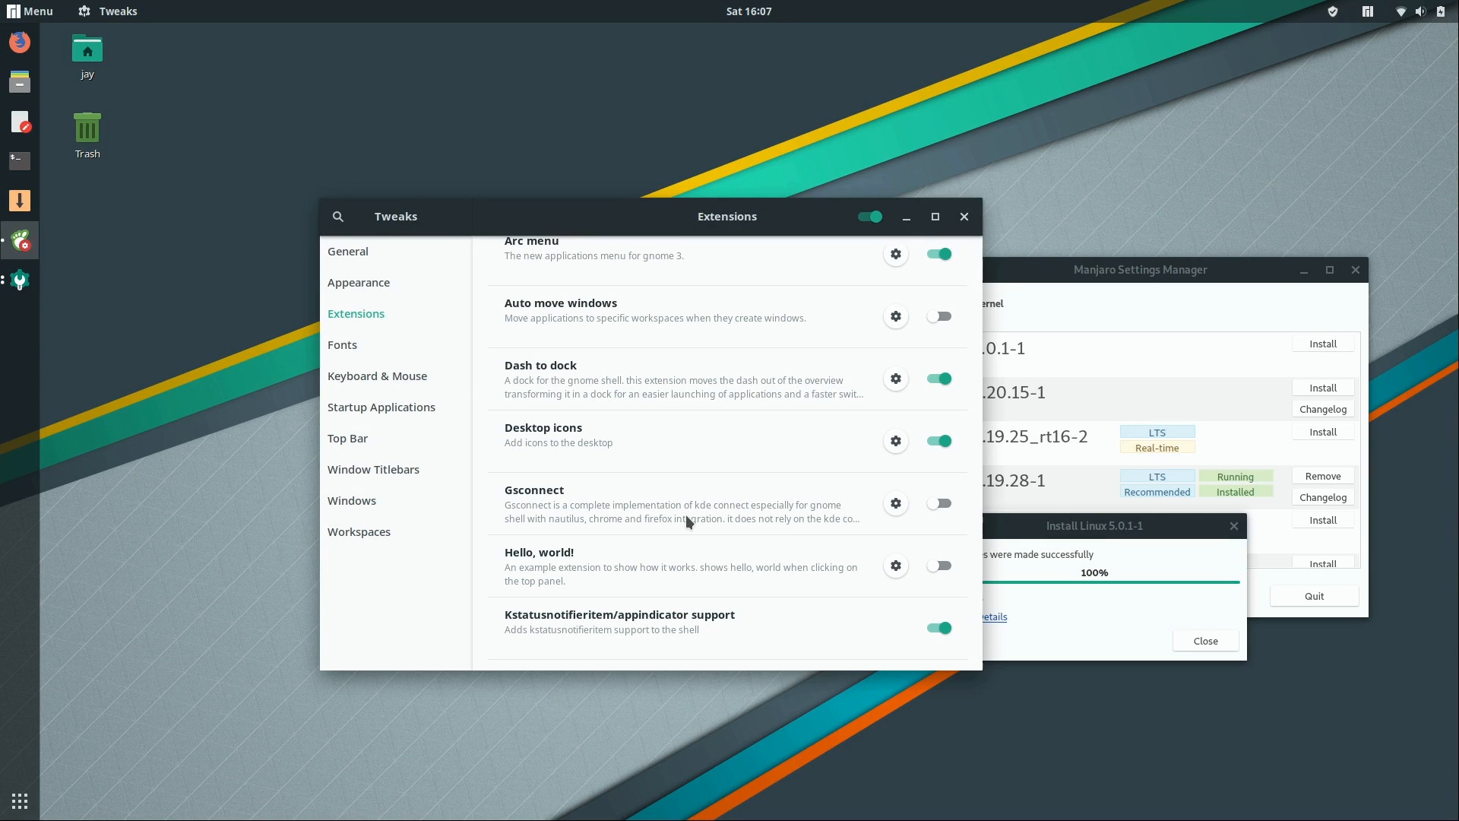
{"action": "scroll", "coordinate": [681, 517], "scroll_direction": "down", "scroll_amount": 3}
{"action": "scroll", "coordinate": [691, 509], "scroll_direction": "down", "scroll_amount": 5}
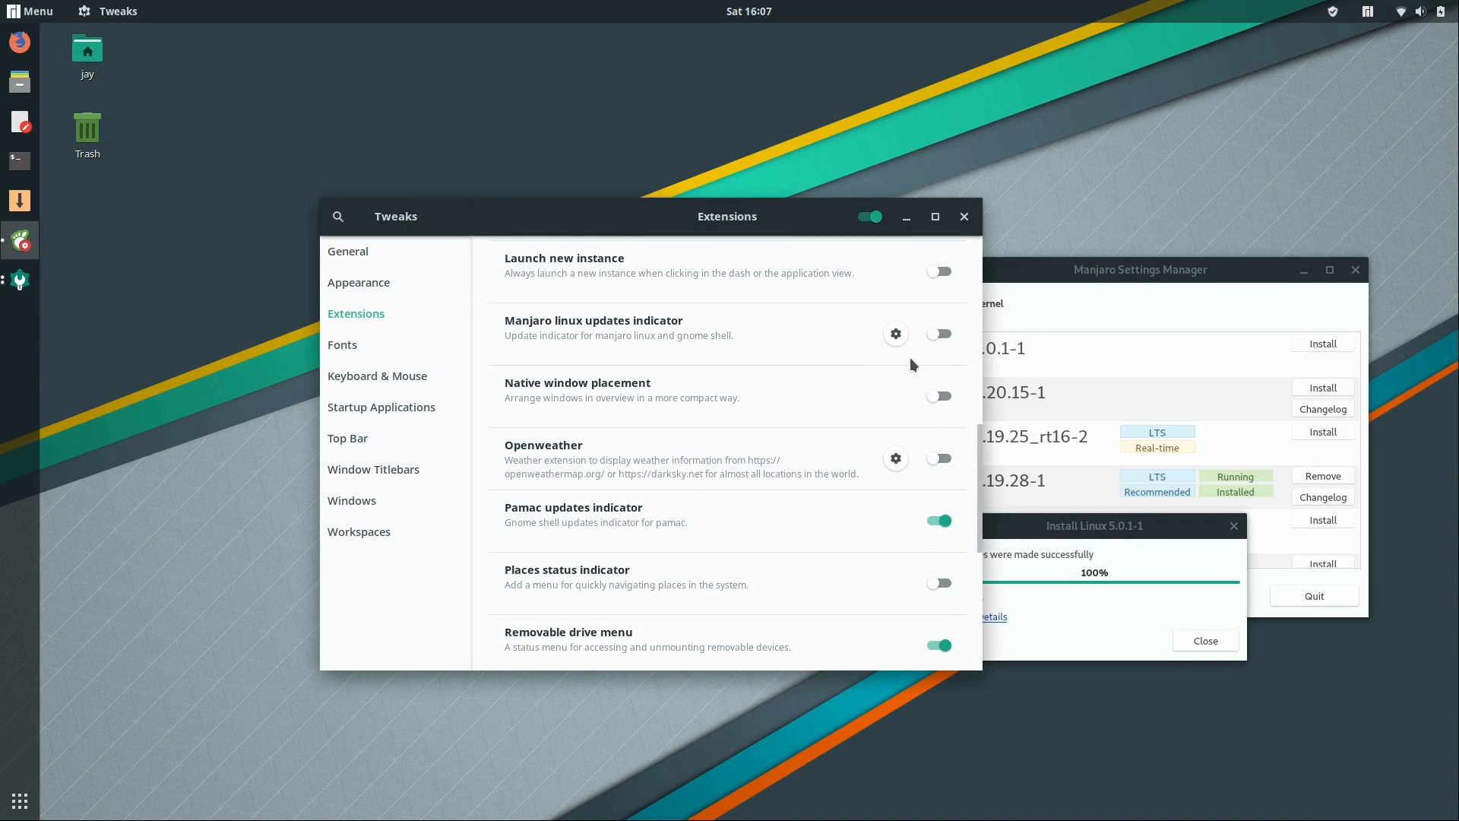
{"action": "scroll", "coordinate": [774, 424], "scroll_direction": "down", "scroll_amount": 2}
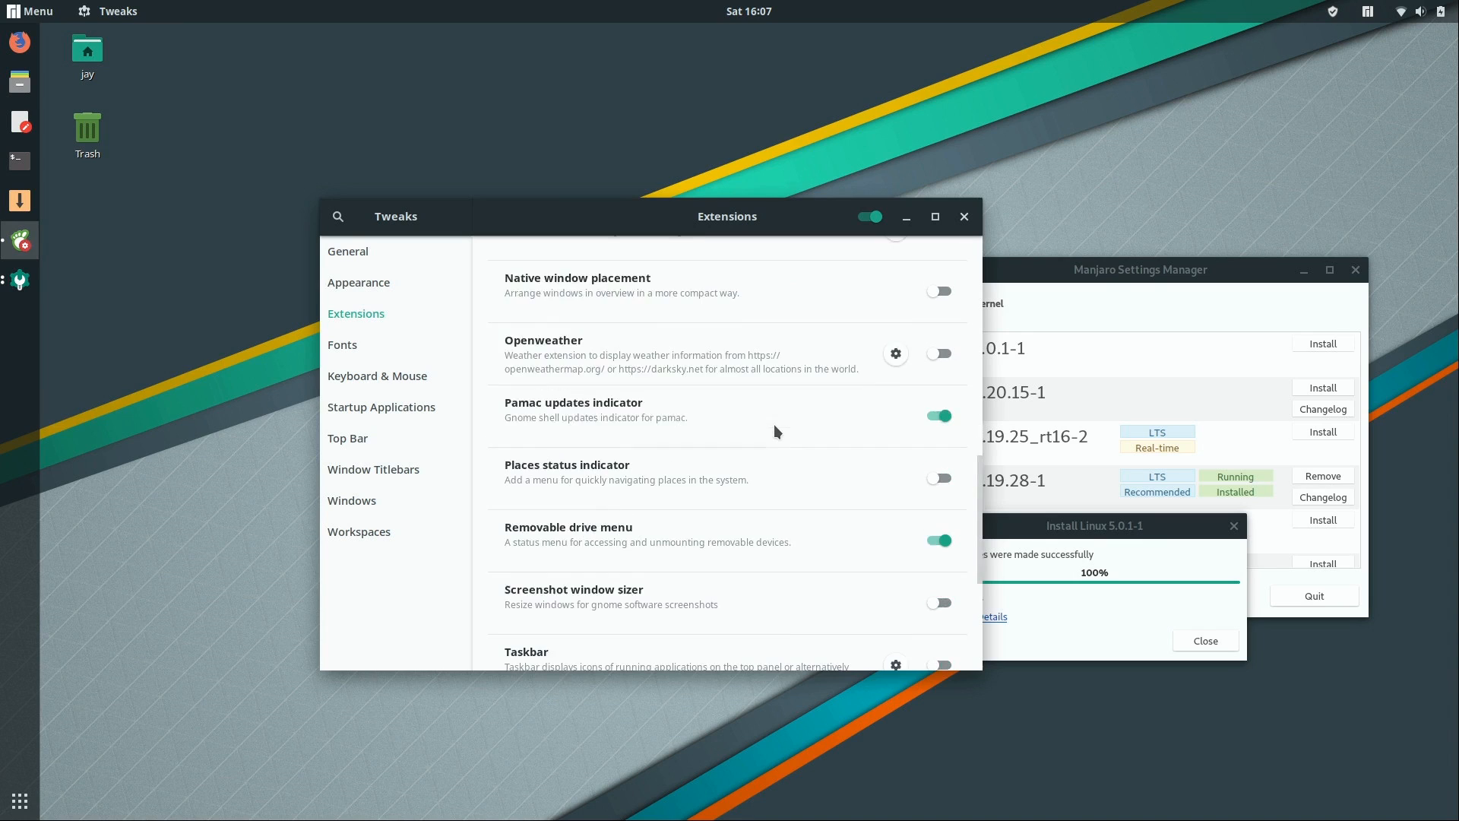
{"action": "scroll", "coordinate": [774, 424], "scroll_direction": "down", "scroll_amount": 4}
{"action": "scroll", "coordinate": [769, 423], "scroll_direction": "down", "scroll_amount": 1}
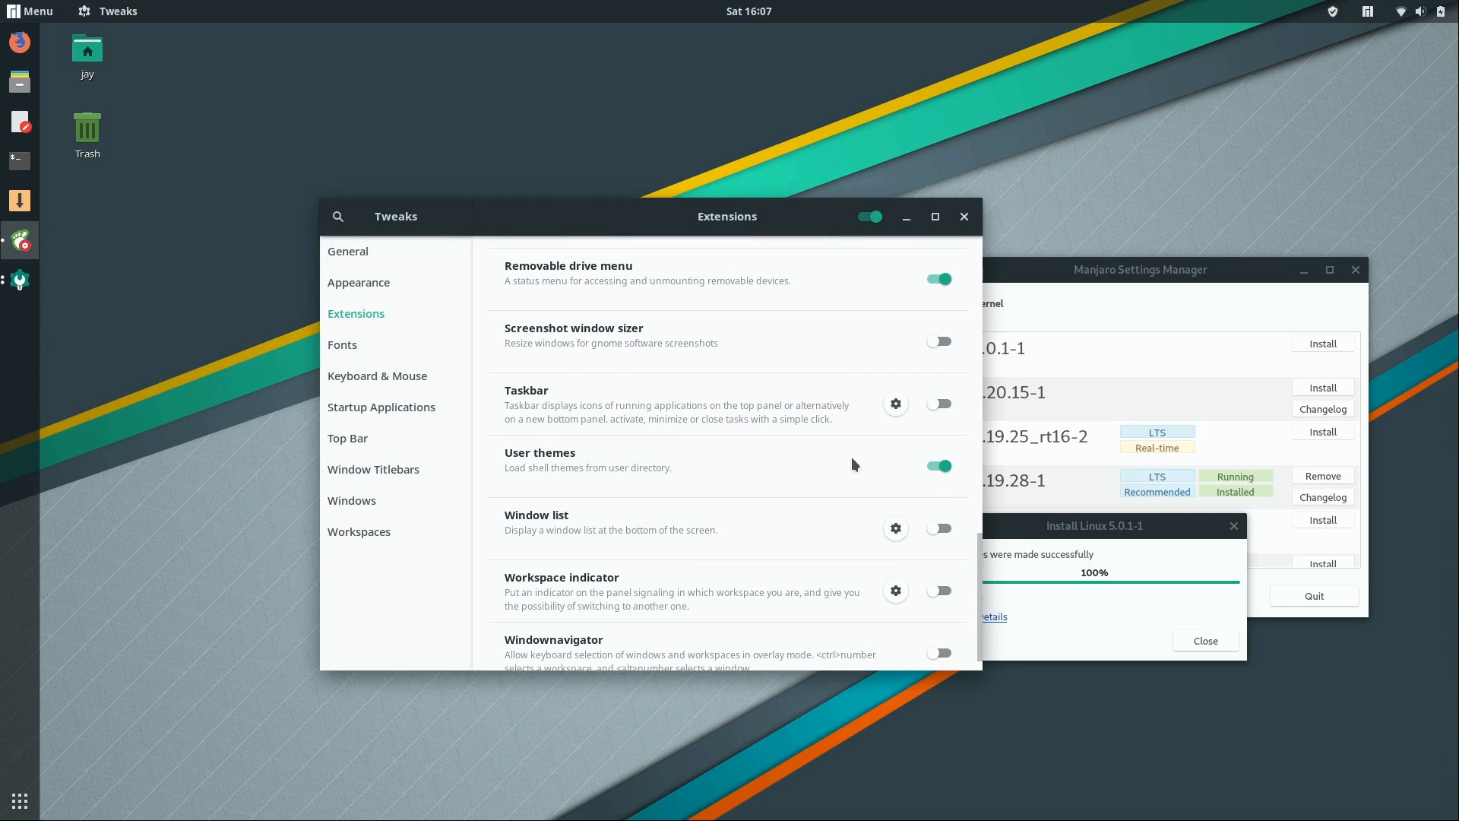
{"action": "scroll", "coordinate": [843, 470], "scroll_direction": "down", "scroll_amount": 1}
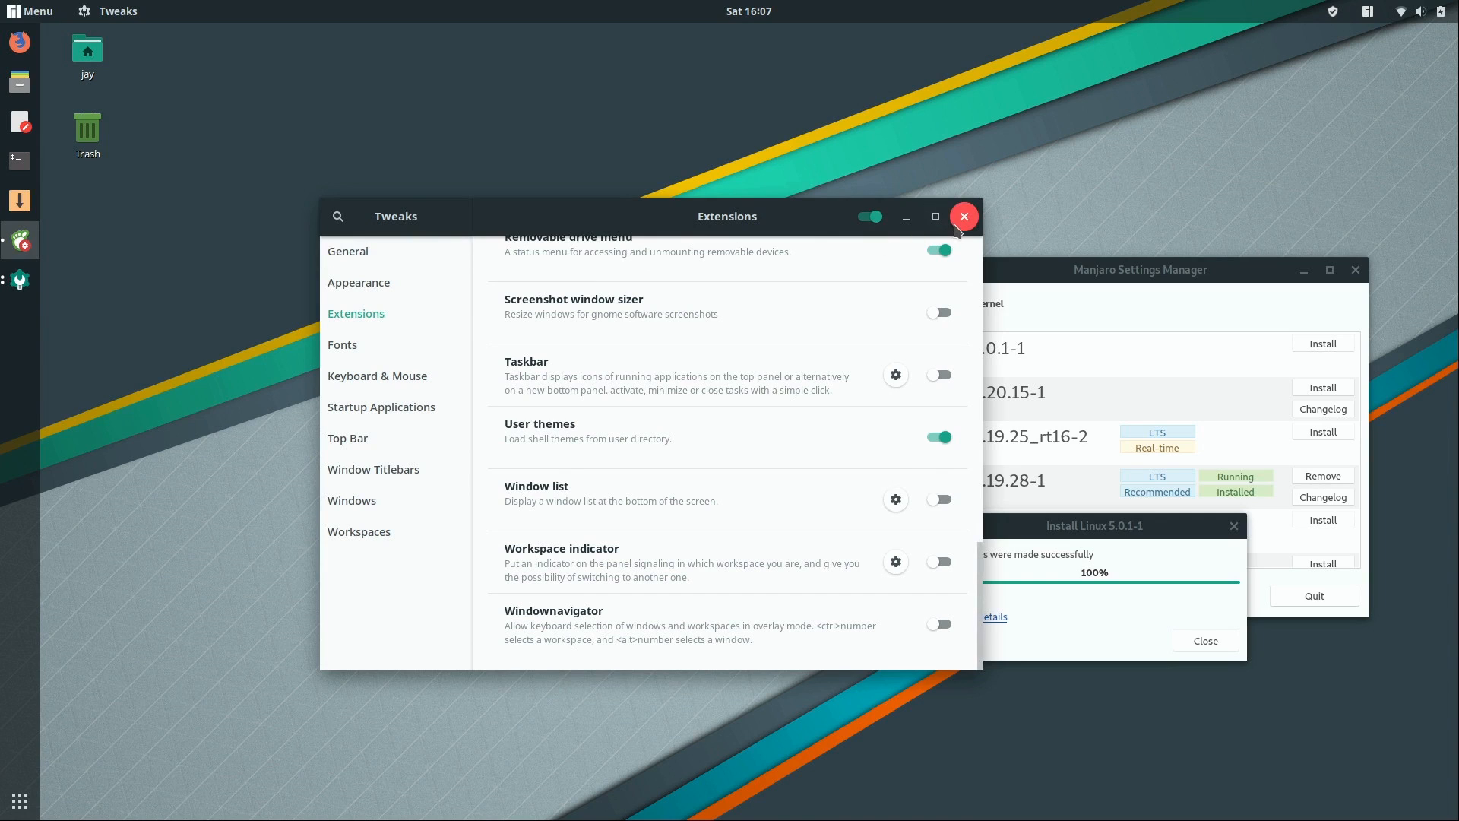
{"action": "left_click", "coordinate": [956, 227]}
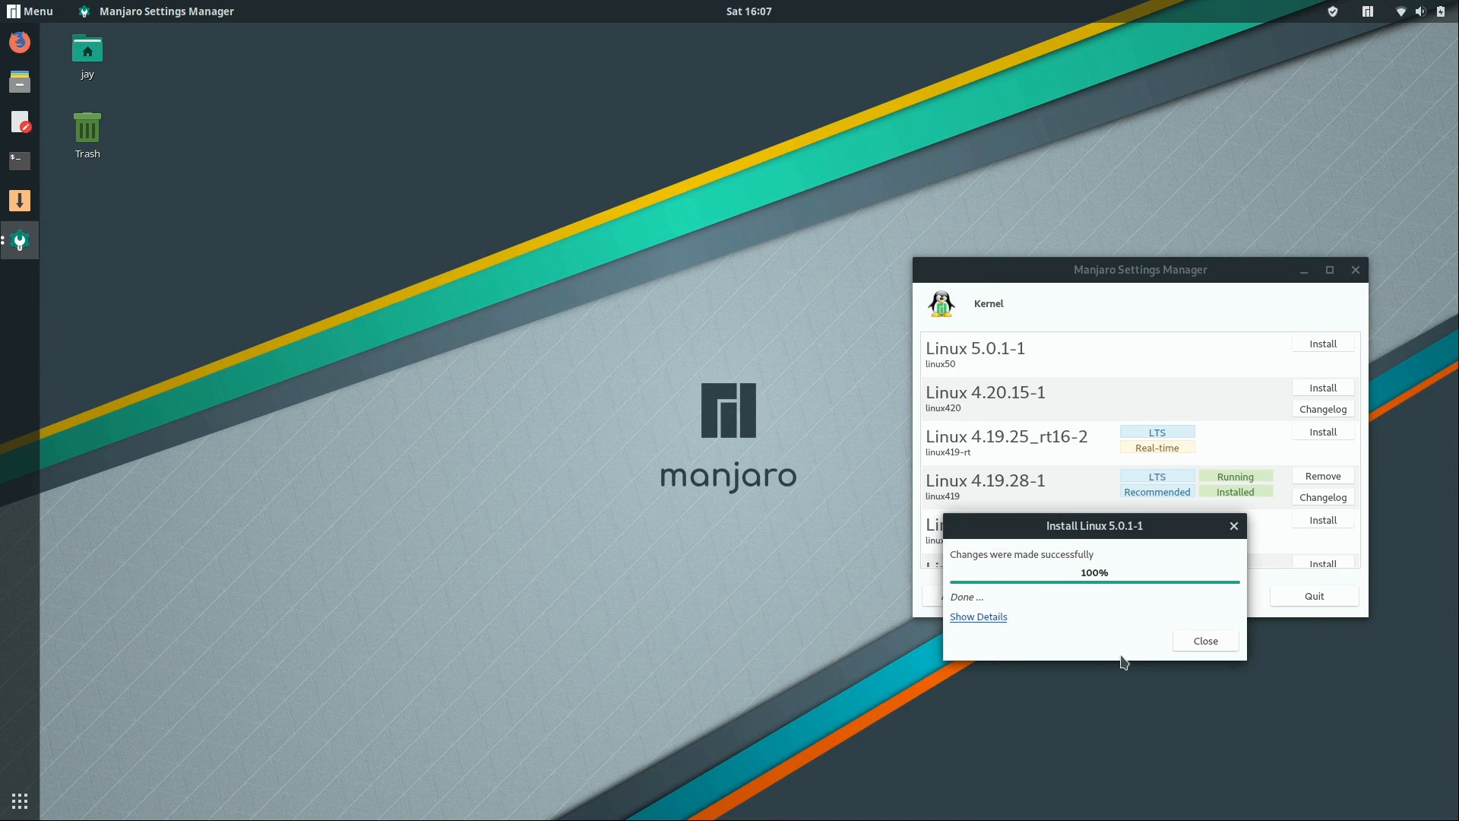
Close the kernel install dialog and Manjaro Settings Manager, and restart the computer.
{"action": "left_click", "coordinate": [1198, 640]}
{"action": "left_click", "coordinate": [1310, 597]}
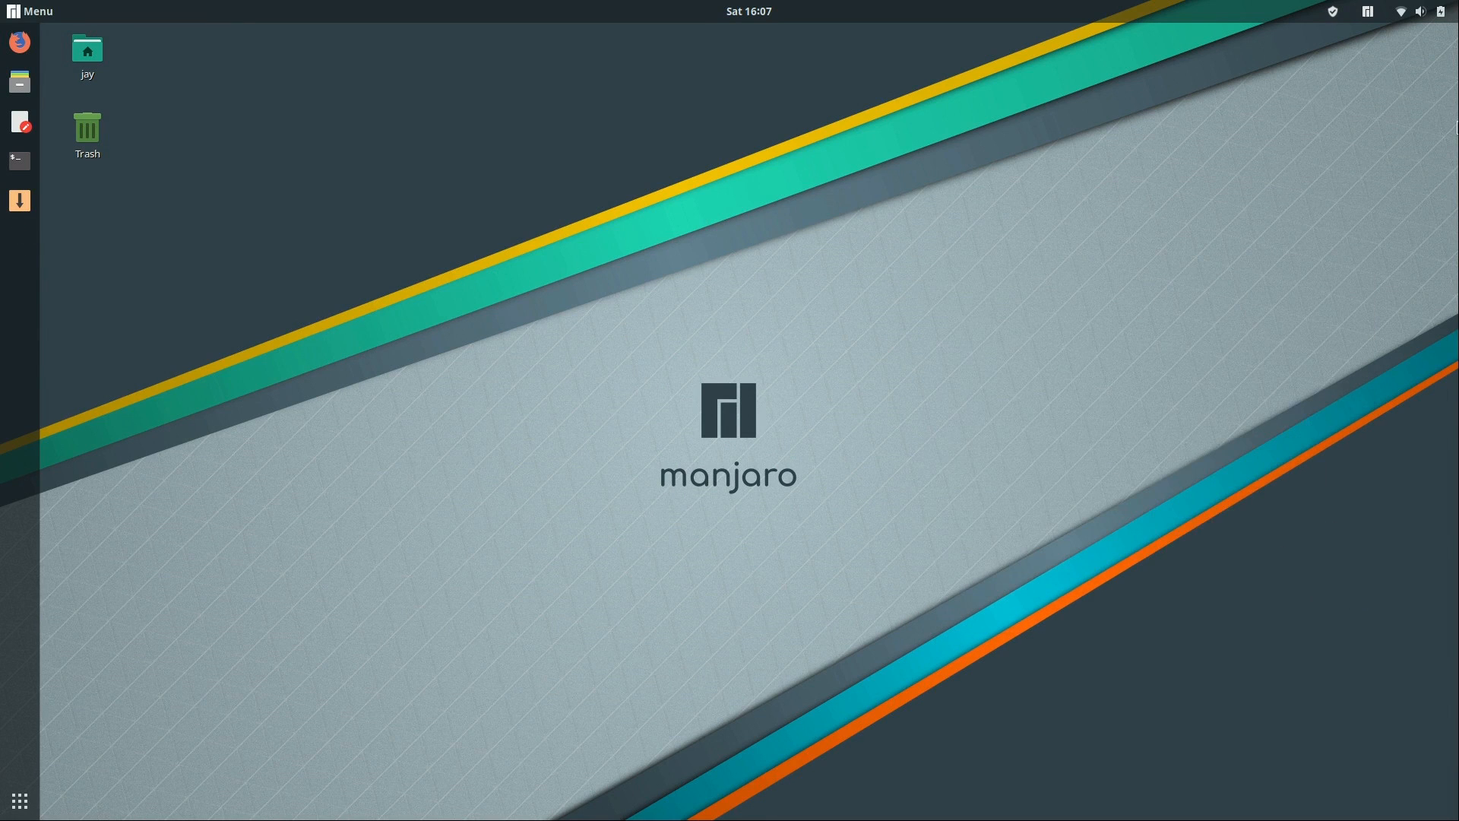
{"action": "left_click", "coordinate": [33, 10]}
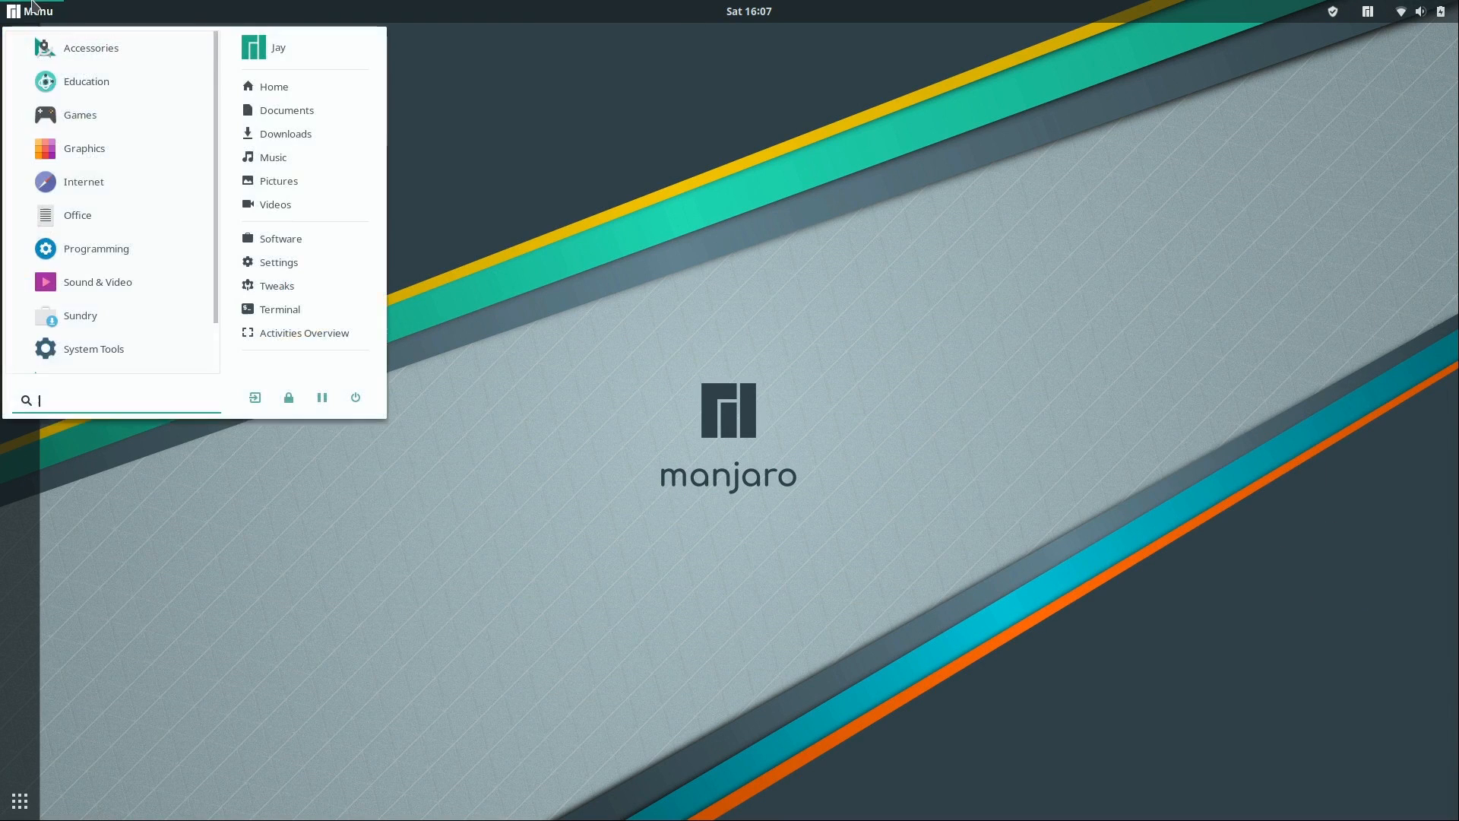
{"action": "left_click", "coordinate": [357, 401]}
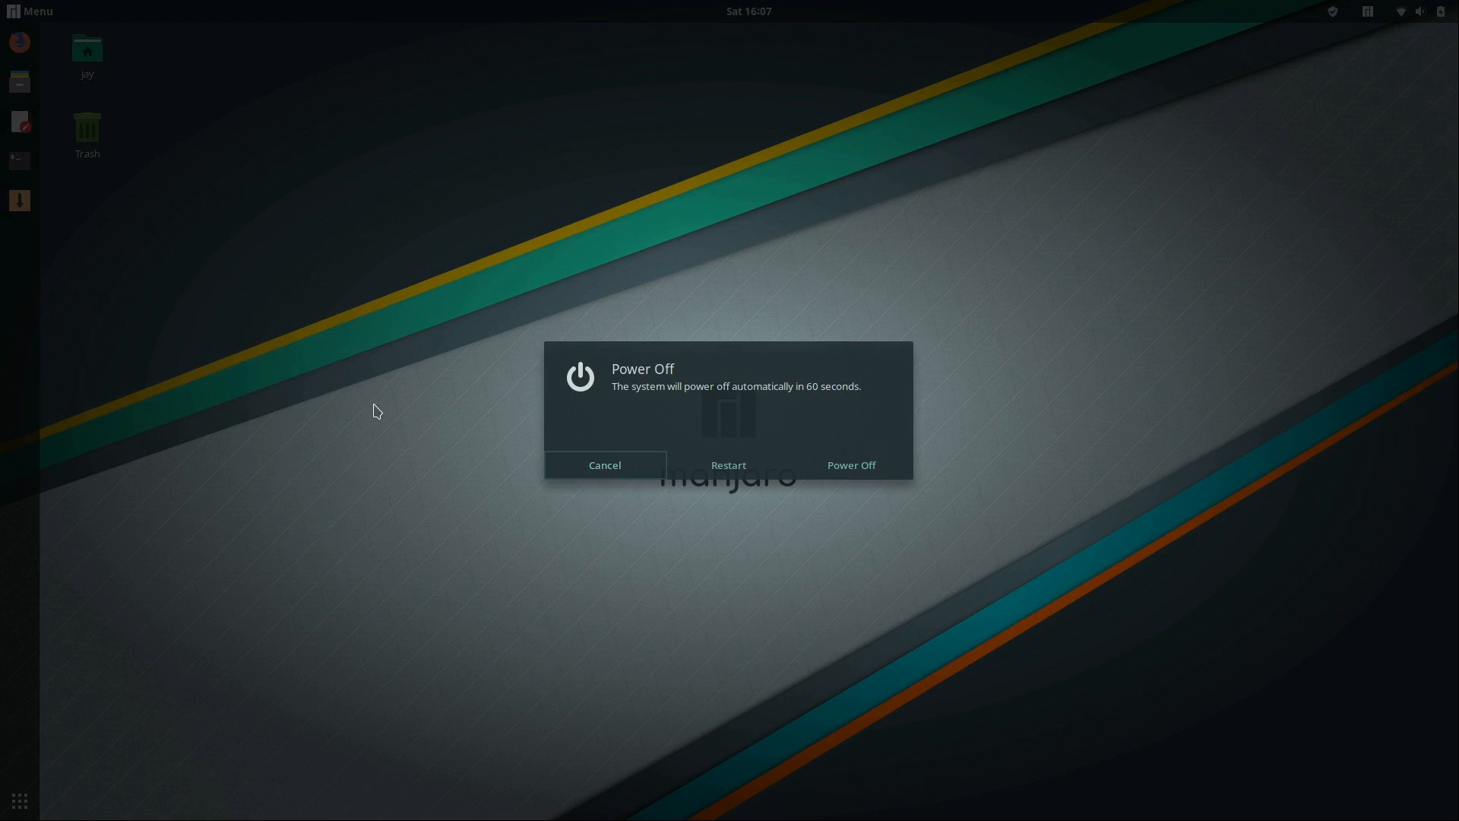
{"action": "left_click", "coordinate": [718, 466]}
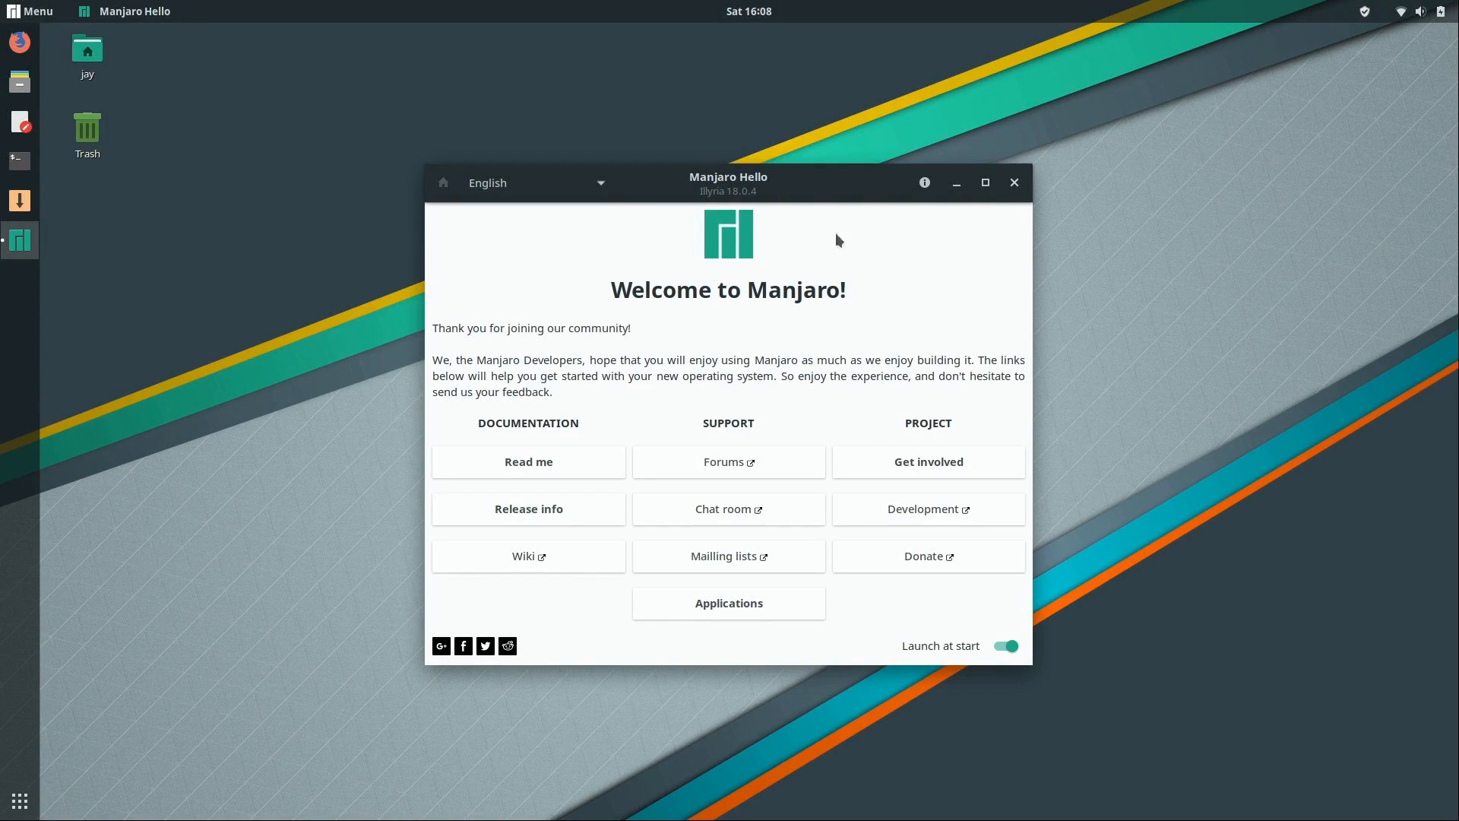
Dismiss Manjaro Hello, check the running kernel version with uname -r in a terminal, and close the terminal.
{"action": "left_click", "coordinate": [1012, 192]}
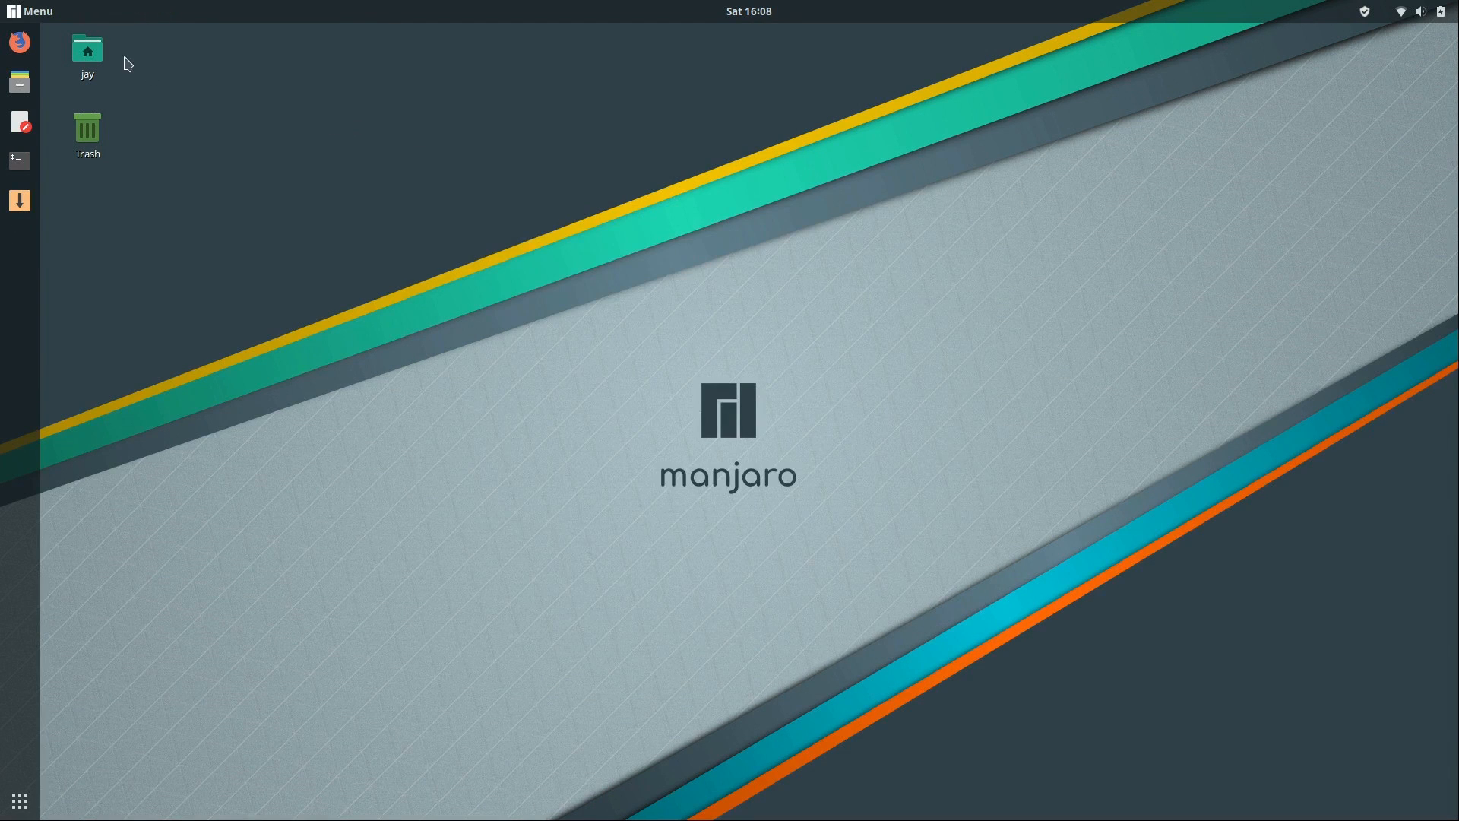
{"action": "left_click", "coordinate": [15, 161]}
{"action": "type", "text": "uname -r"}
{"action": "key", "text": "Return"}
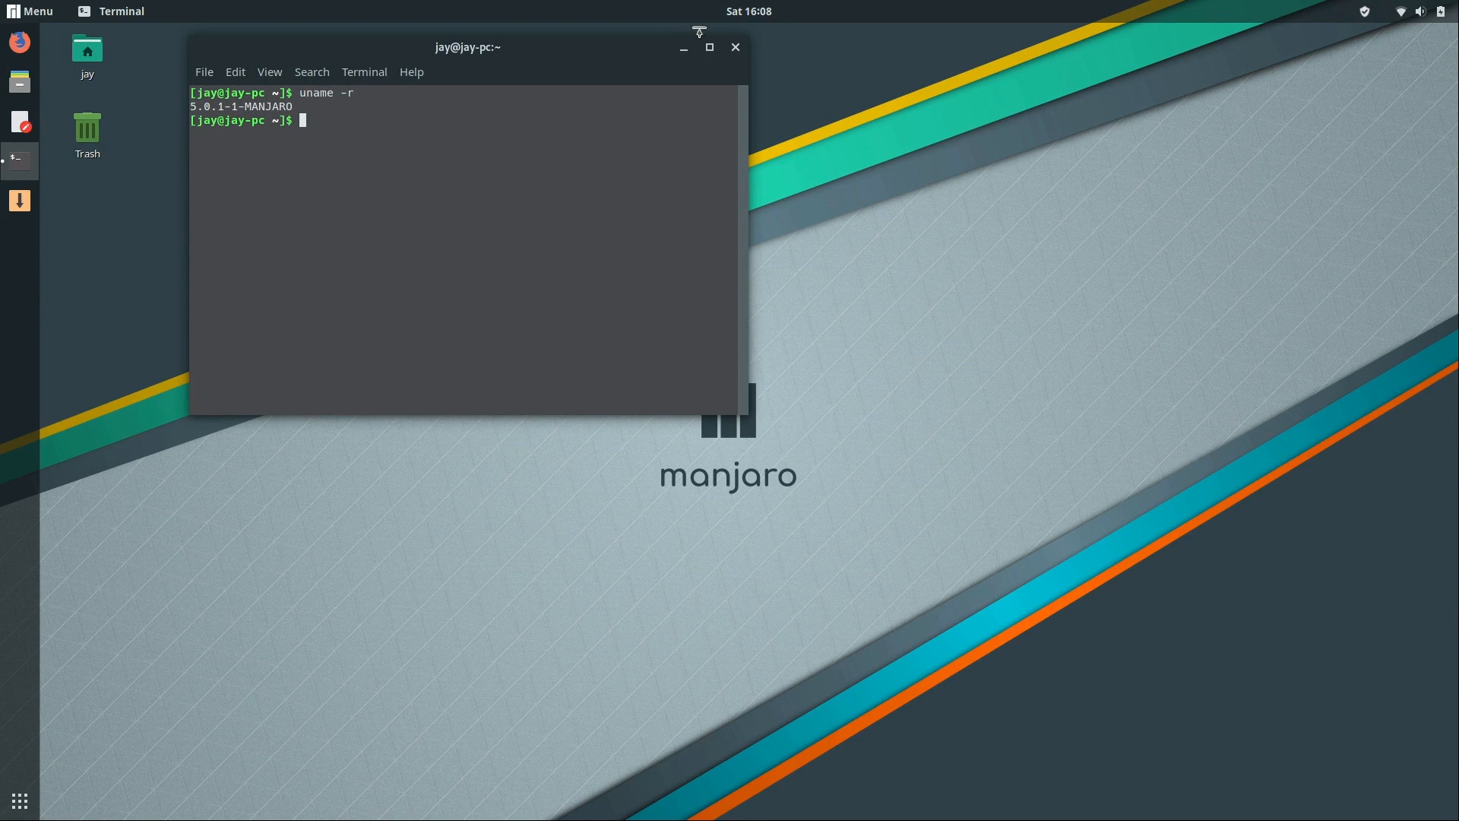
{"action": "left_click", "coordinate": [735, 47]}
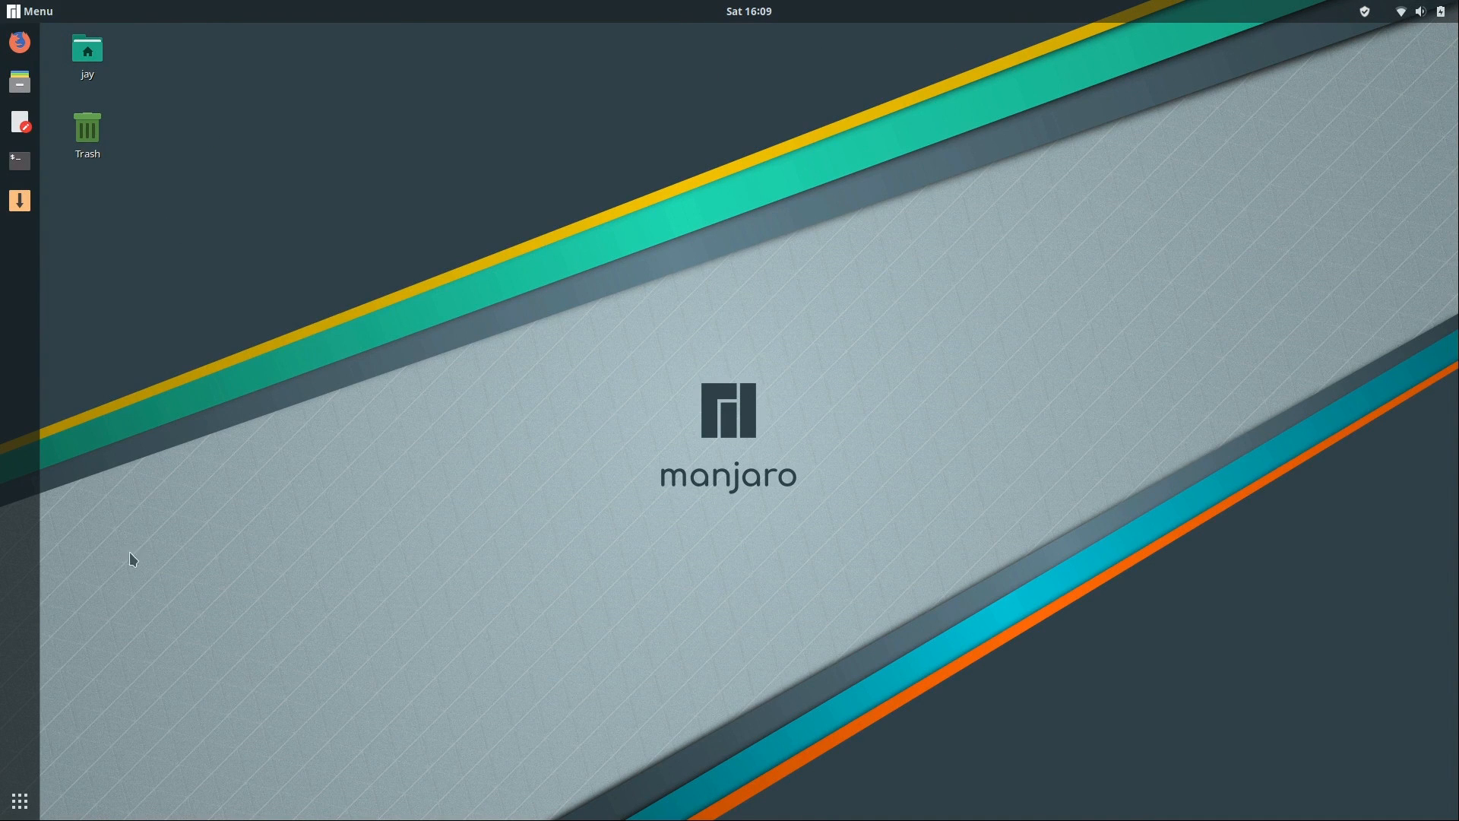
Show all installed applications and open Cheese.
{"action": "left_click", "coordinate": [18, 799]}
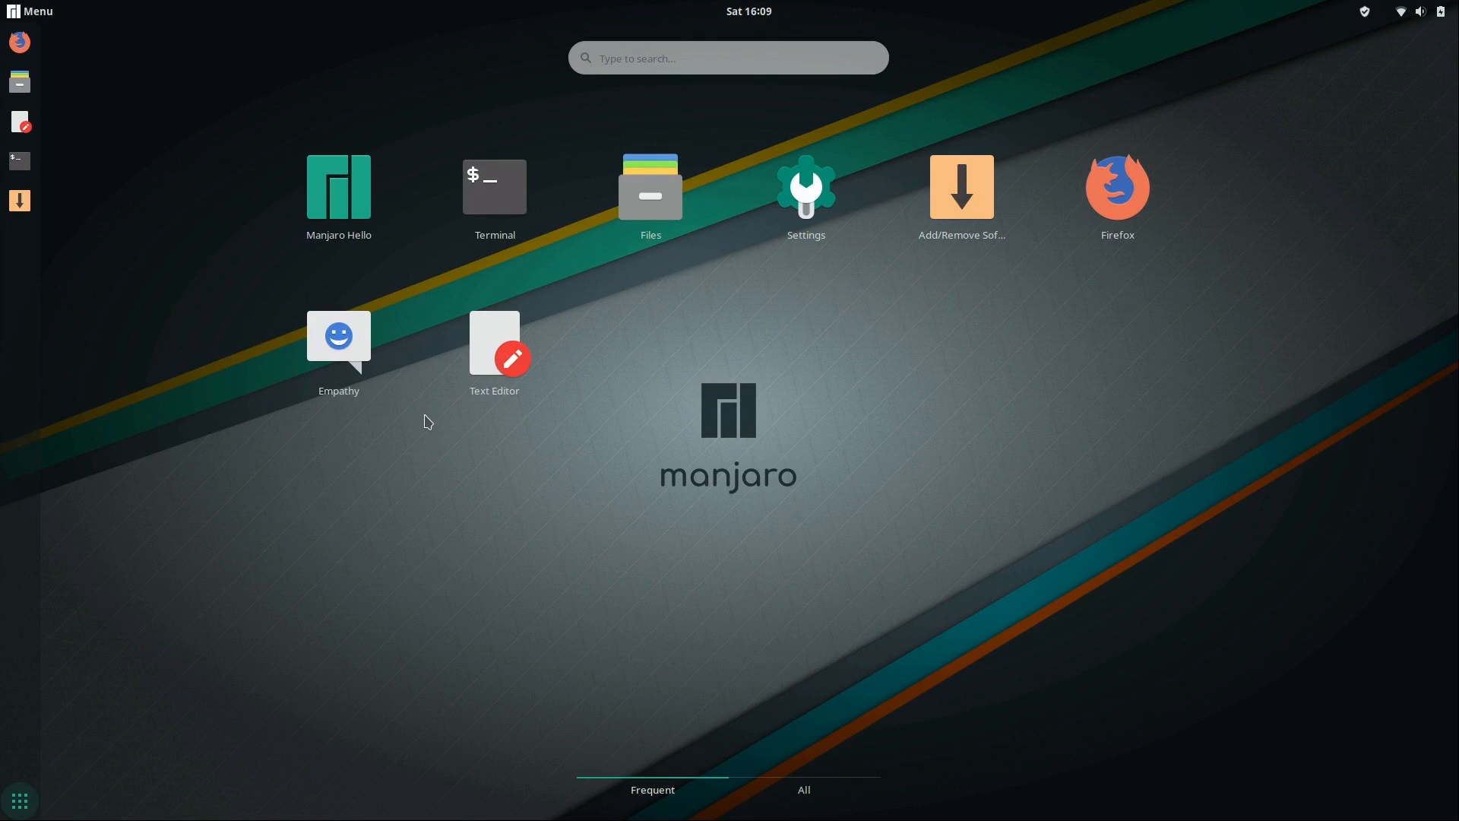
{"action": "left_click", "coordinate": [804, 789]}
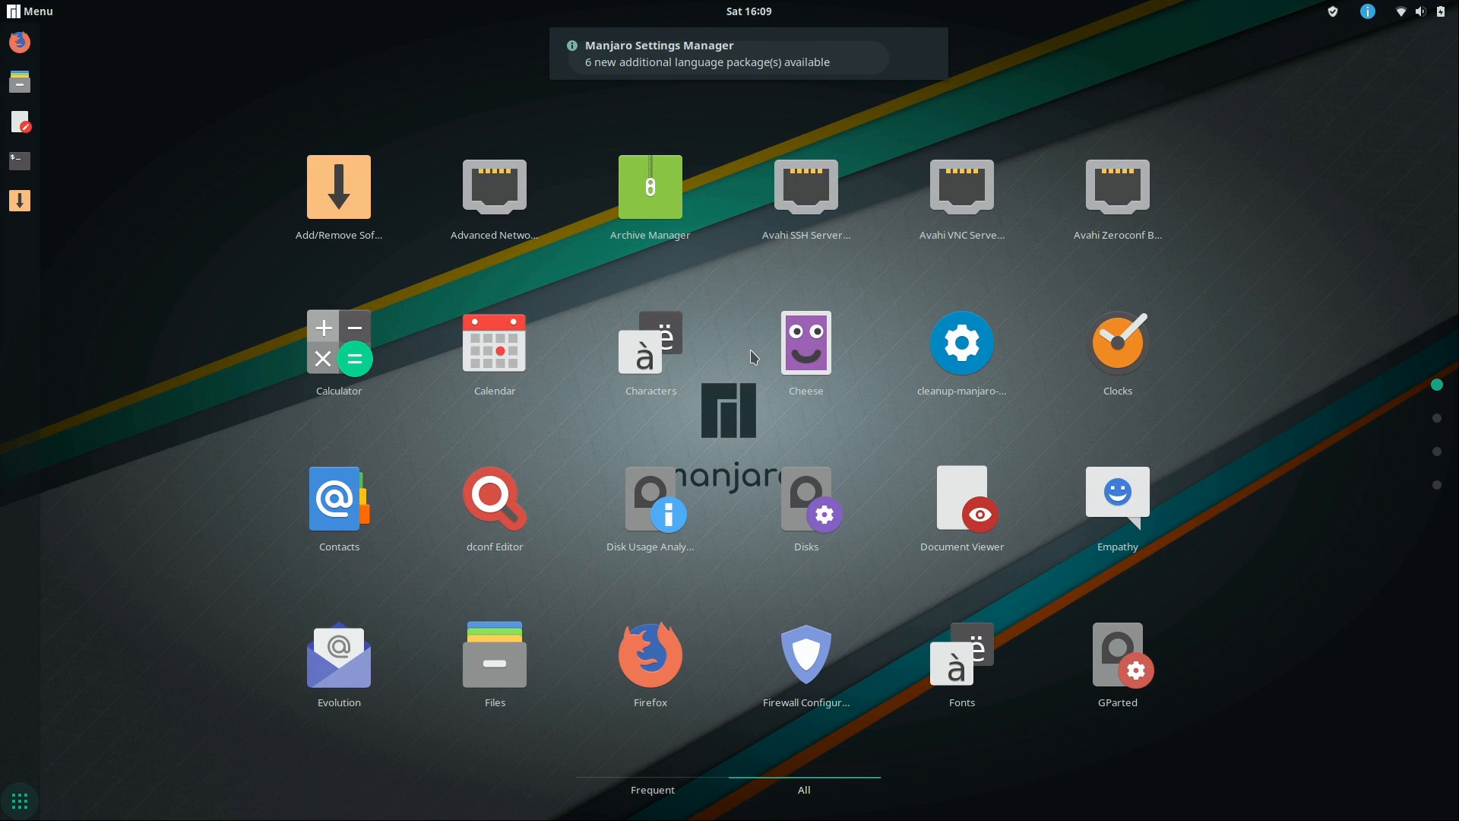
{"action": "left_click", "coordinate": [804, 357]}
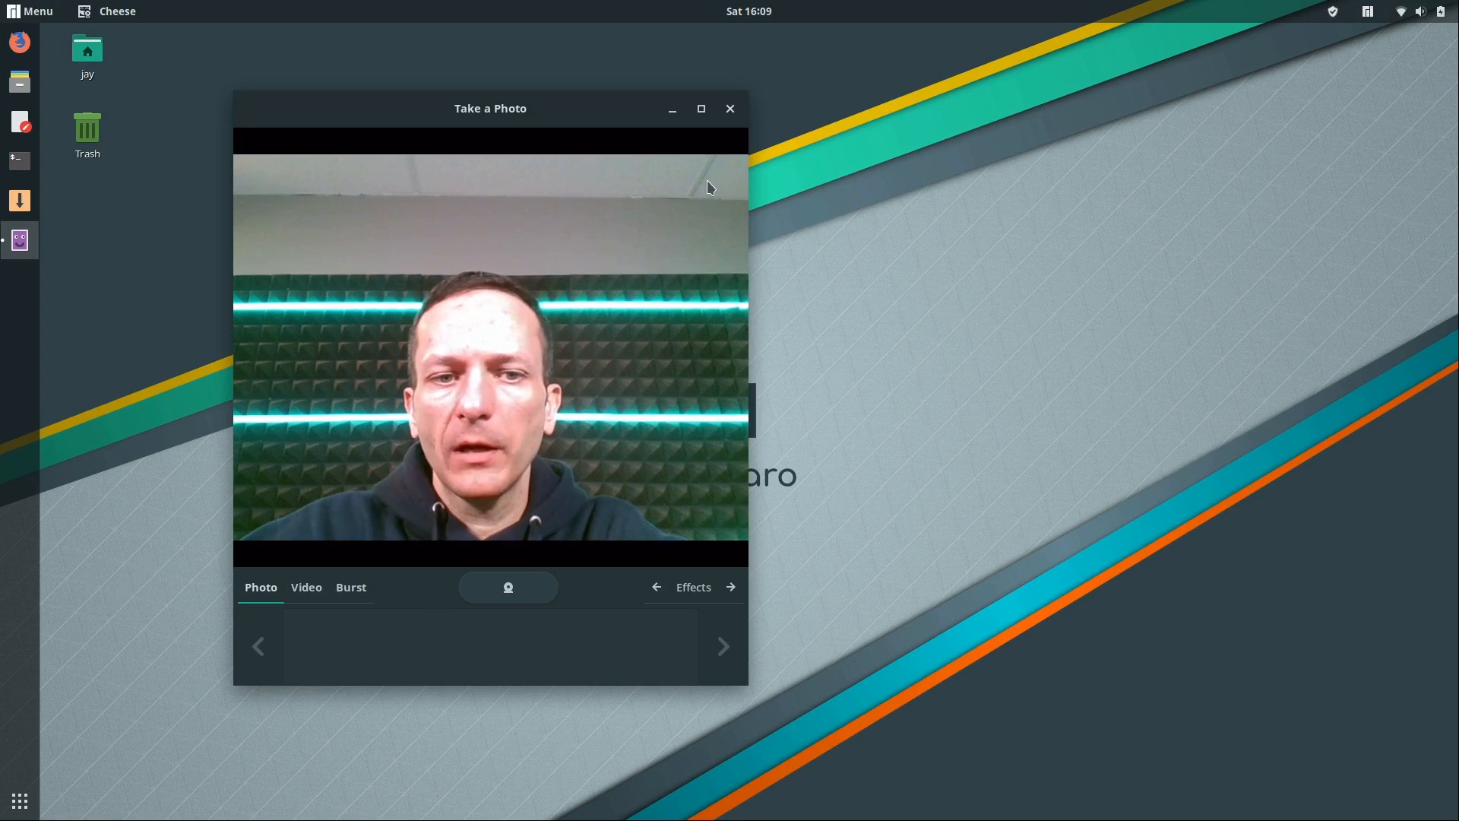
Close Cheese, look through the installed applications, and open LibreOffice Writer.
{"action": "left_click", "coordinate": [731, 109]}
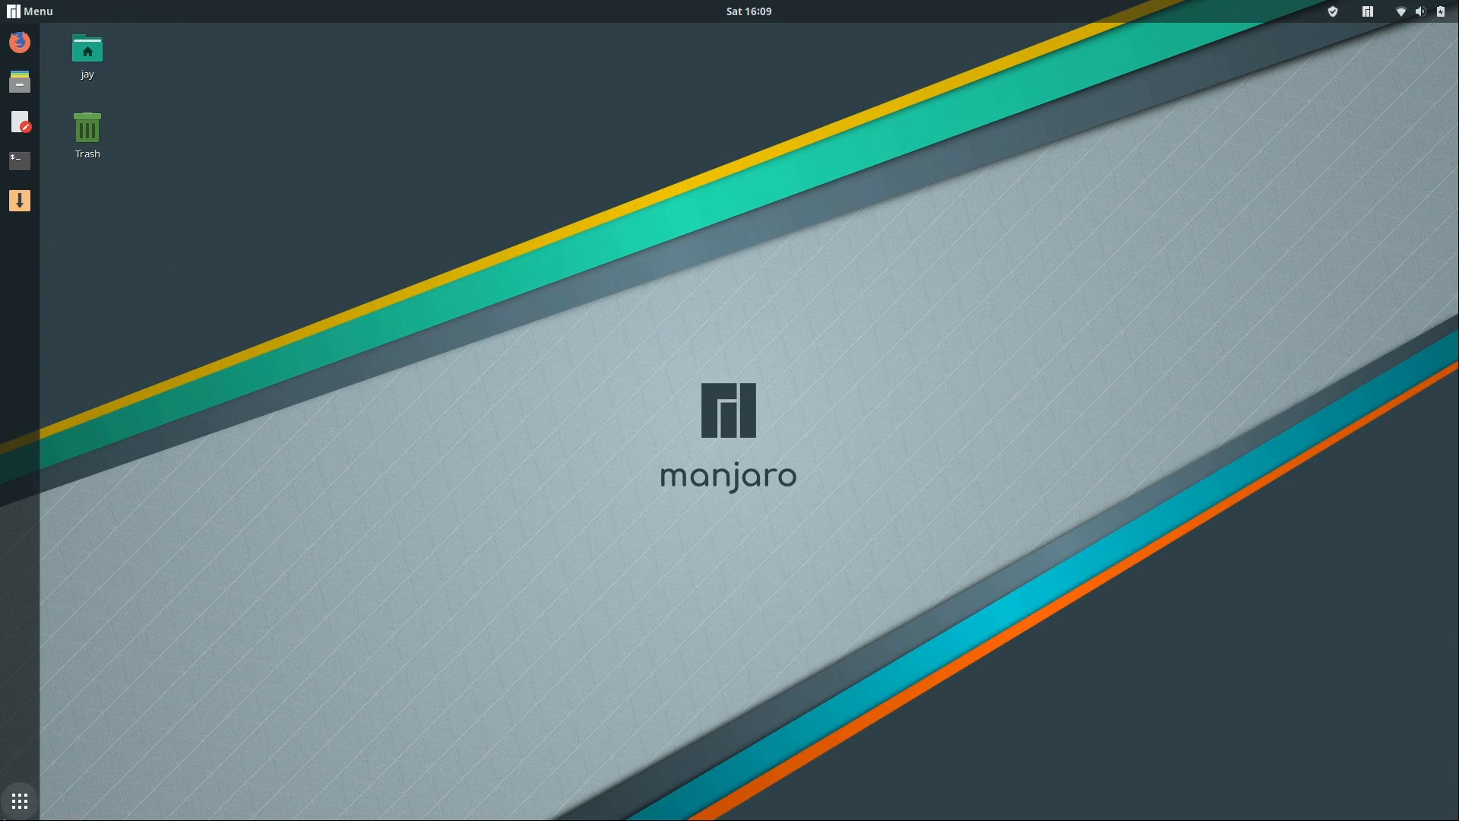
{"action": "left_click", "coordinate": [20, 801]}
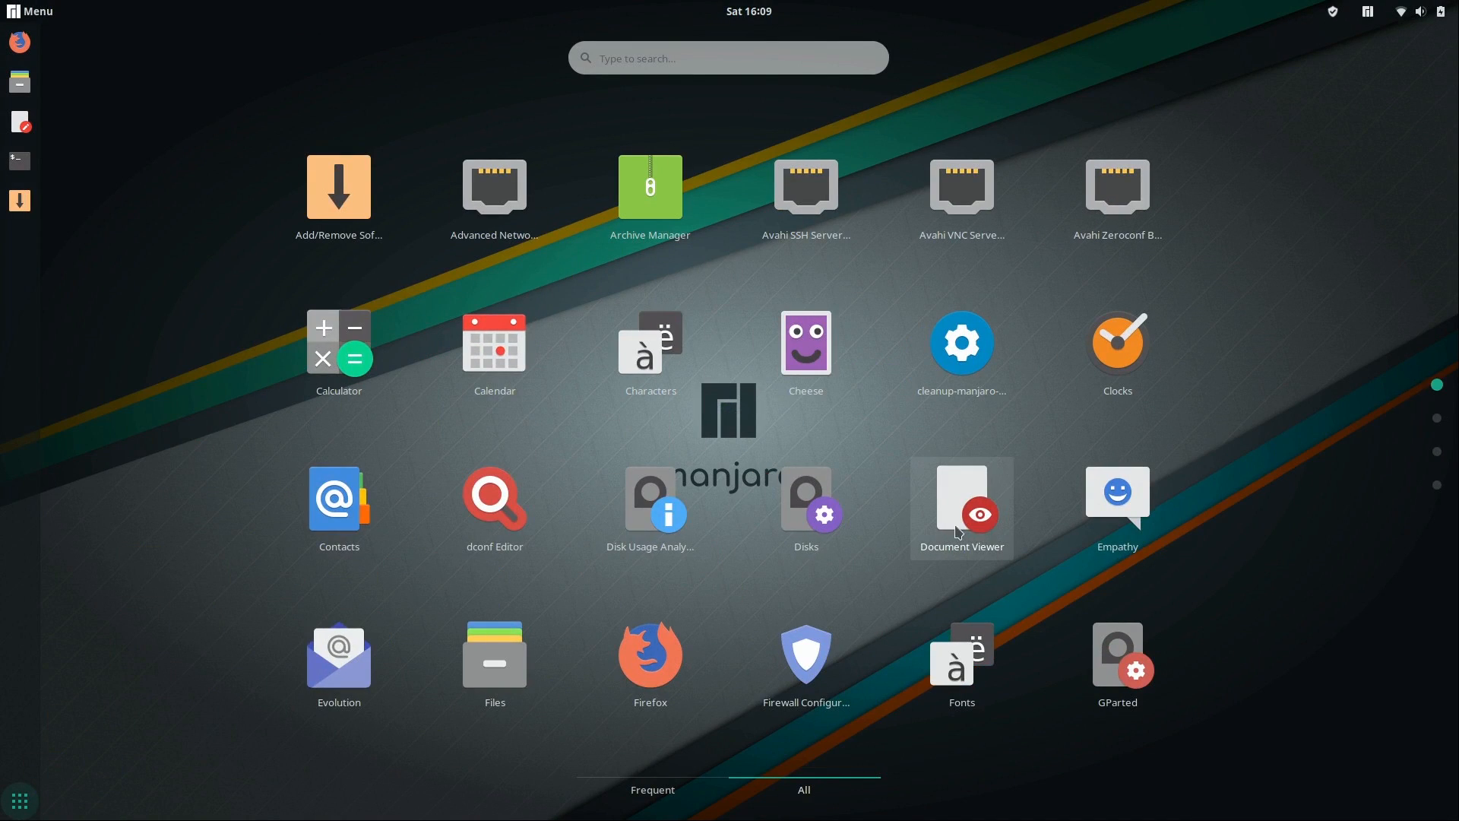
{"action": "scroll", "coordinate": [757, 542], "scroll_direction": "down", "scroll_amount": 1}
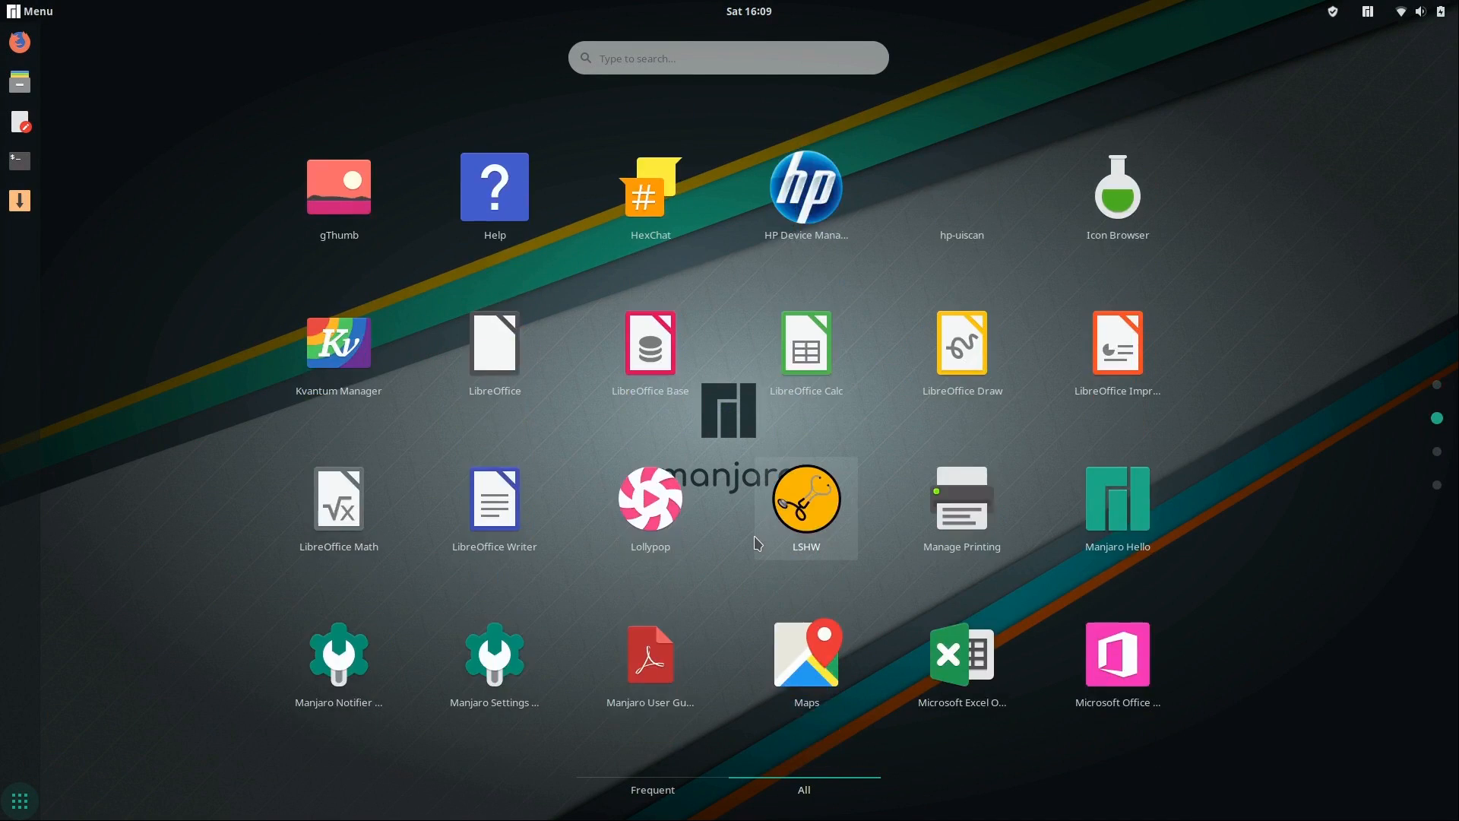
{"action": "scroll", "coordinate": [756, 542], "scroll_direction": "up", "scroll_amount": 1}
{"action": "scroll", "coordinate": [757, 542], "scroll_direction": "down", "scroll_amount": 1}
{"action": "left_click", "coordinate": [480, 534]}
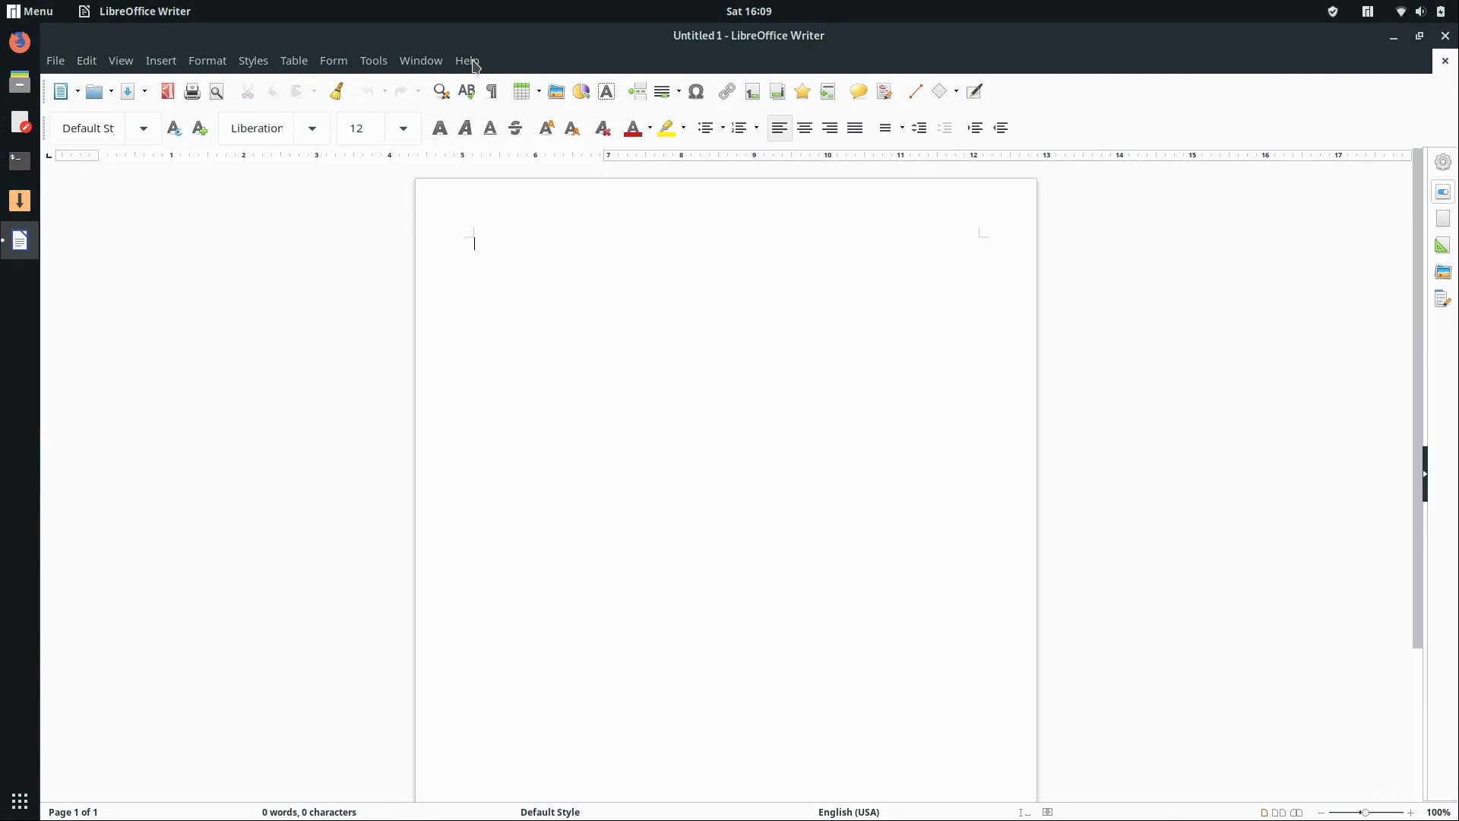
Check the LibreOffice version in its About information, and close LibreOffice Writer.
{"action": "left_click", "coordinate": [466, 60]}
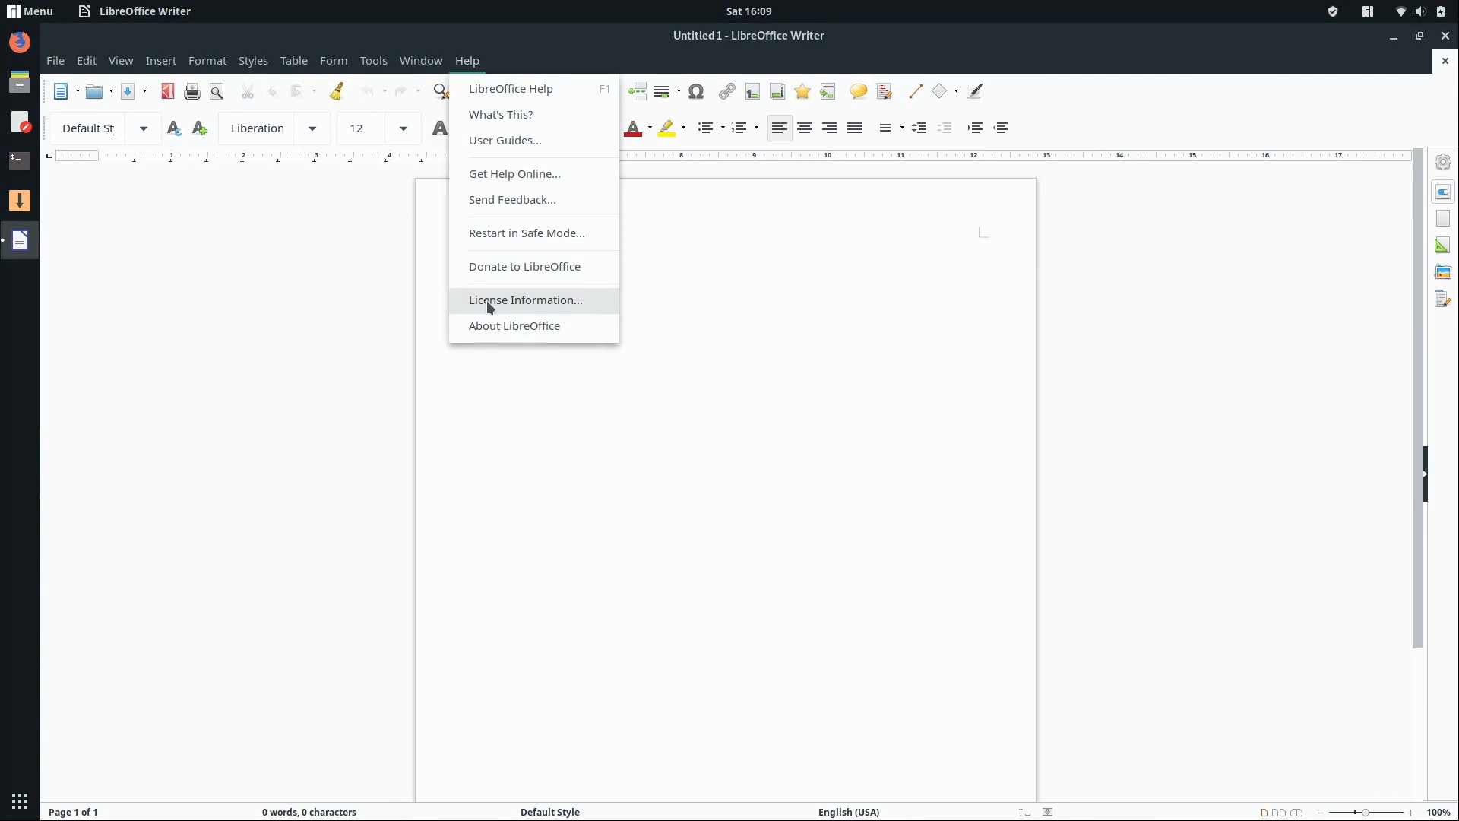
{"action": "left_click", "coordinate": [489, 324]}
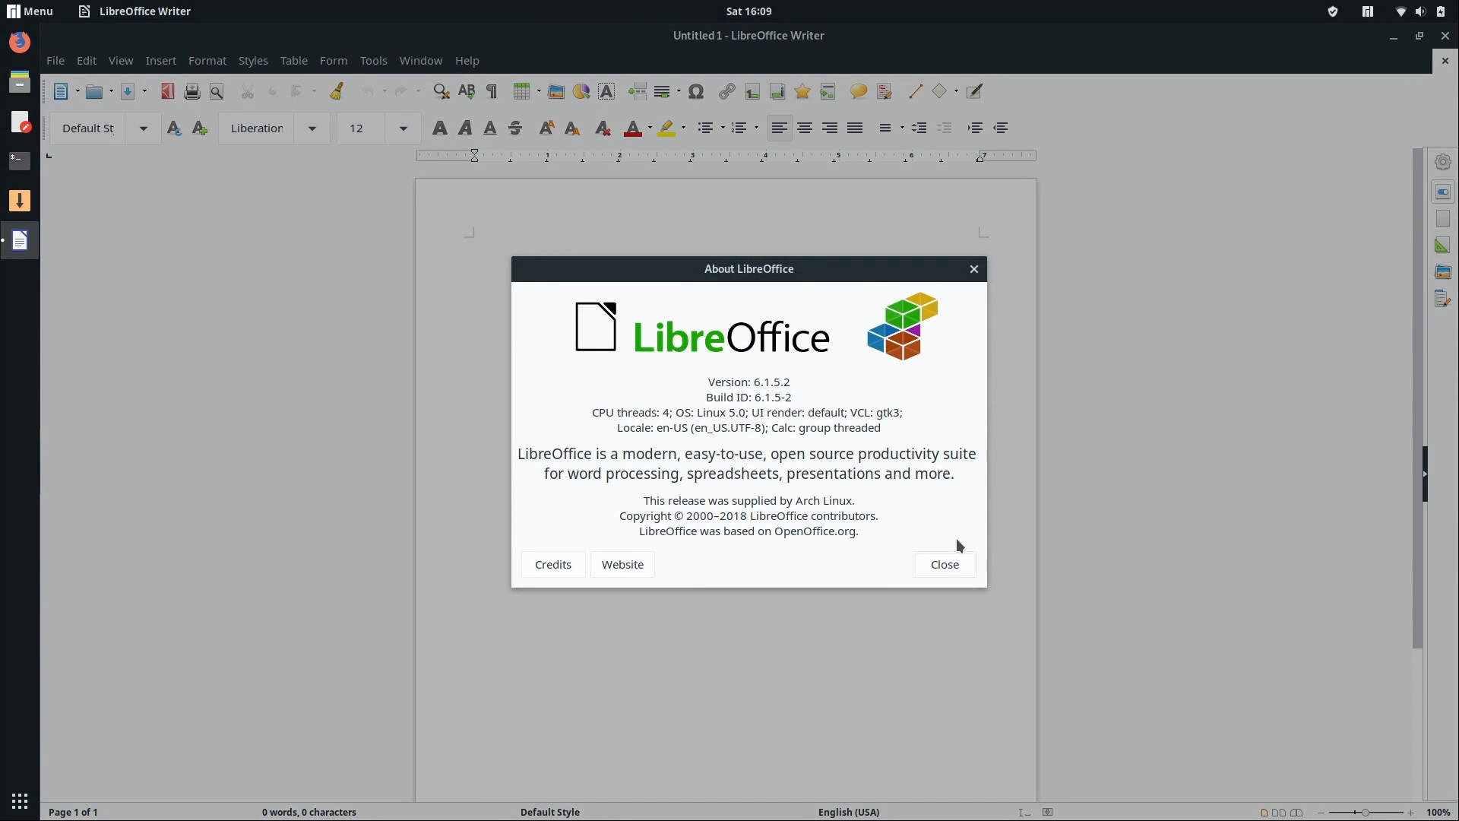
{"action": "left_click", "coordinate": [952, 568]}
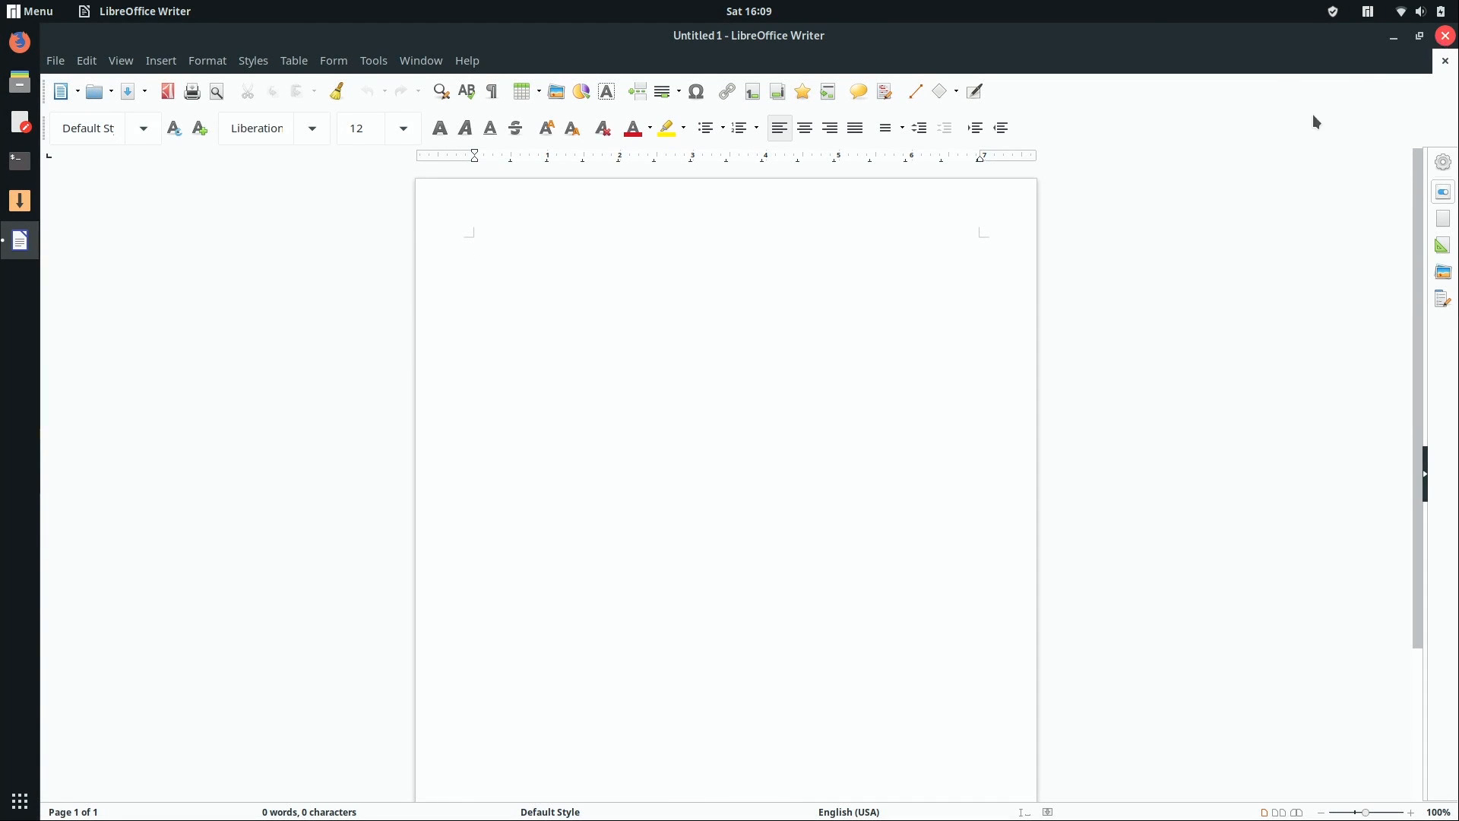
{"action": "left_click", "coordinate": [1447, 37]}
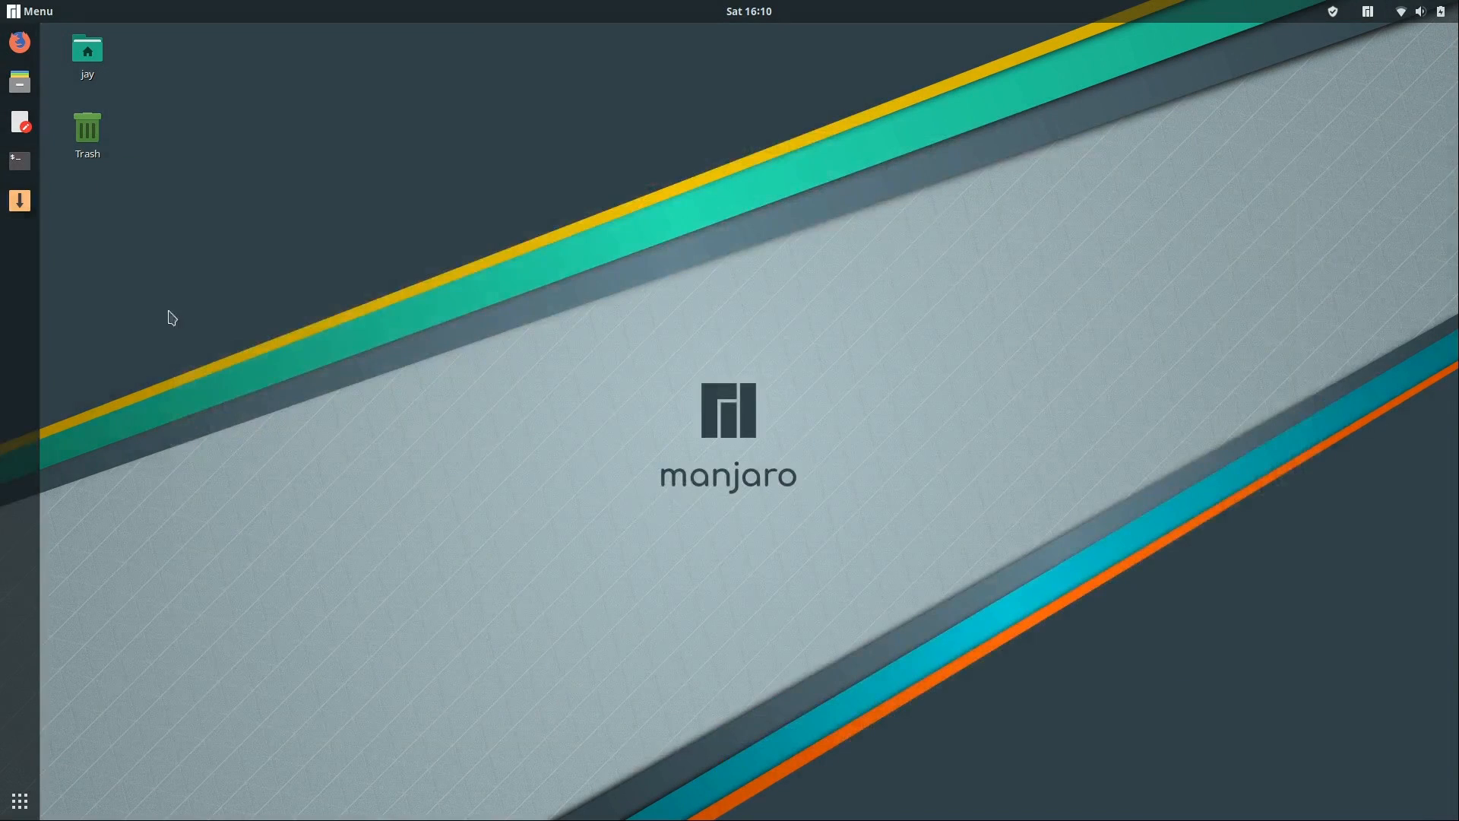
Show the installed applications and open Maps.
{"action": "left_click", "coordinate": [12, 812]}
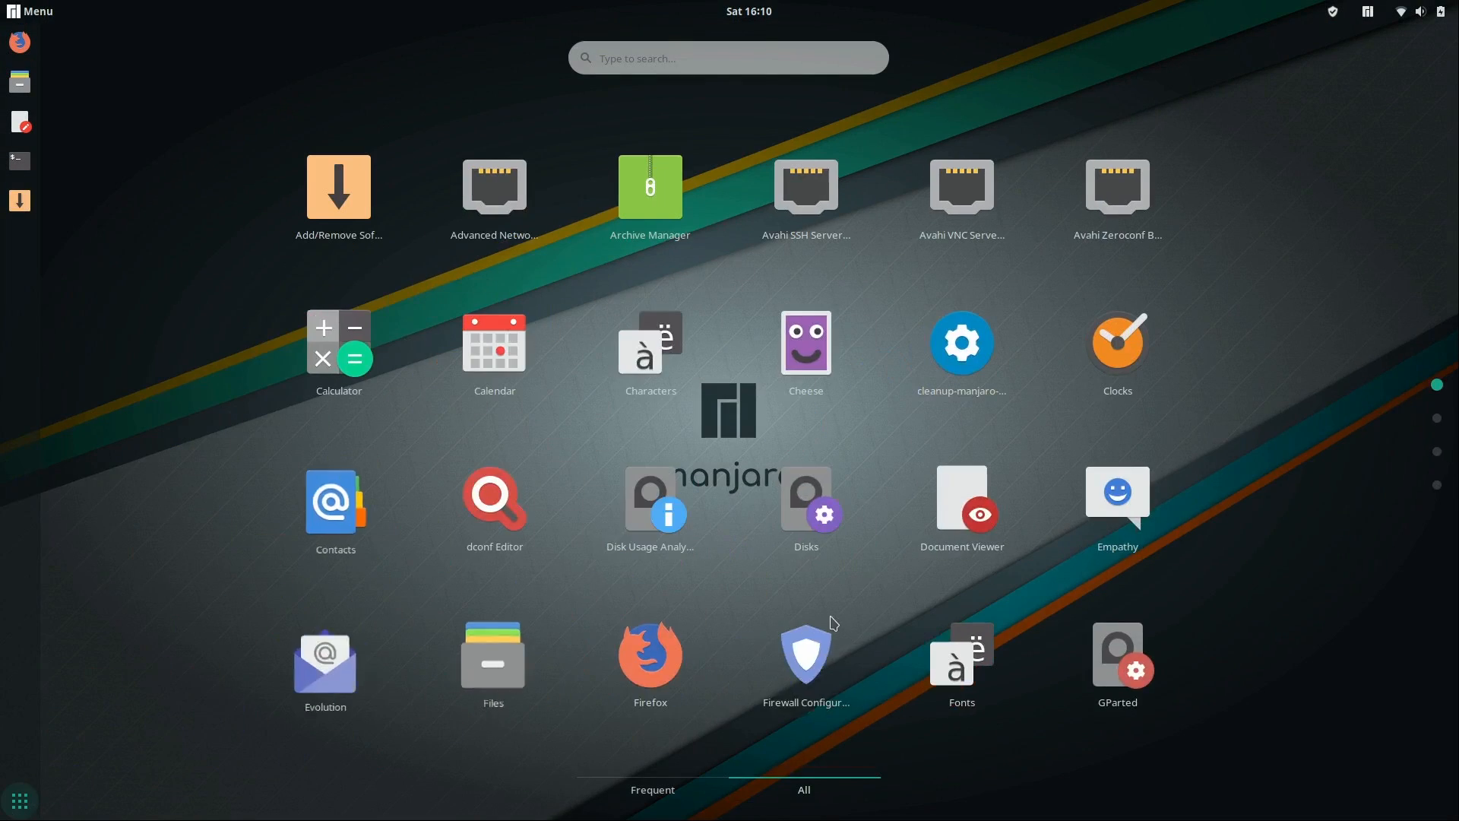
{"action": "scroll", "coordinate": [855, 581], "scroll_direction": "down", "scroll_amount": 1}
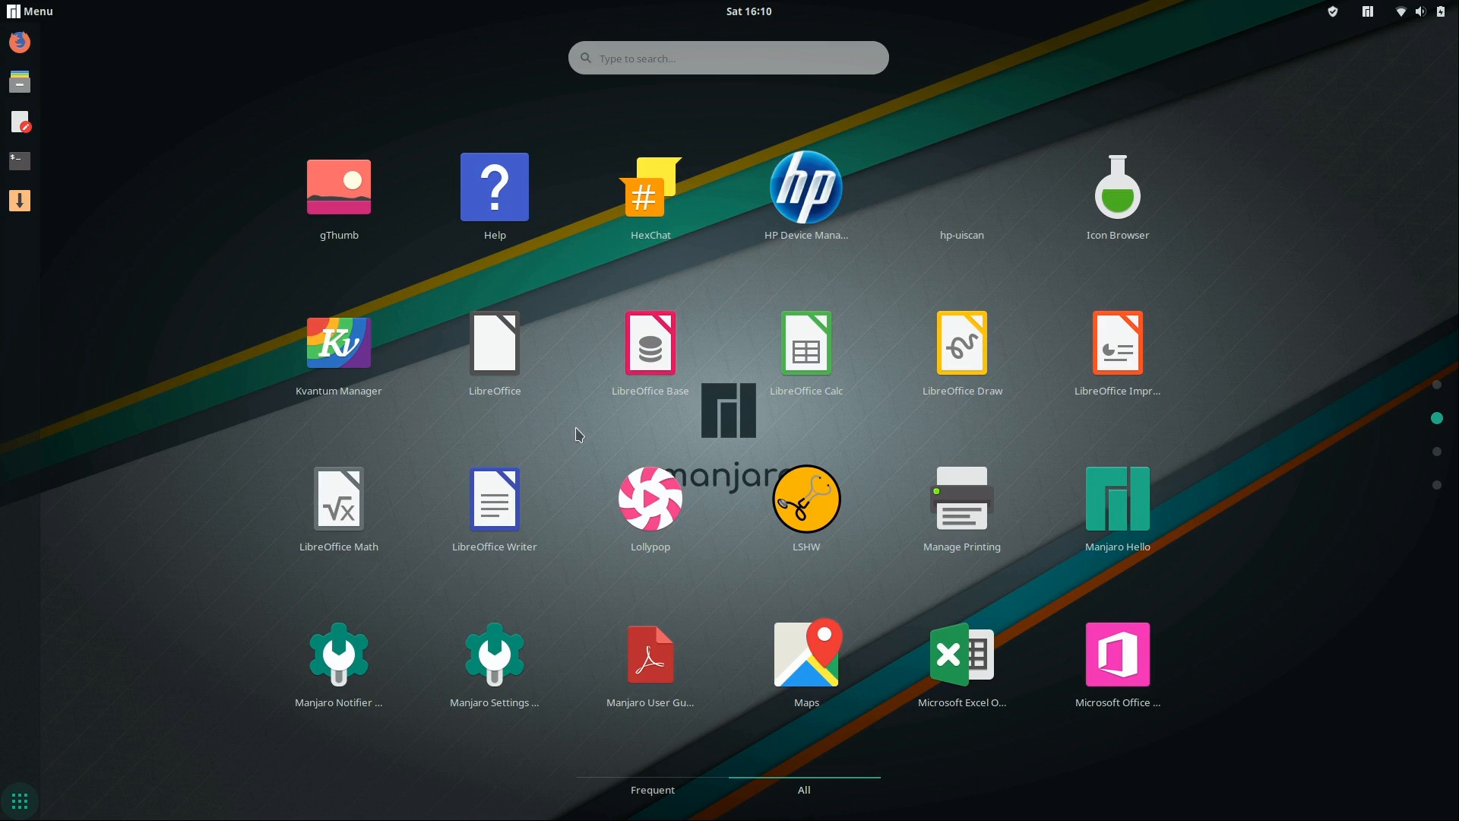
{"action": "left_click", "coordinate": [817, 669]}
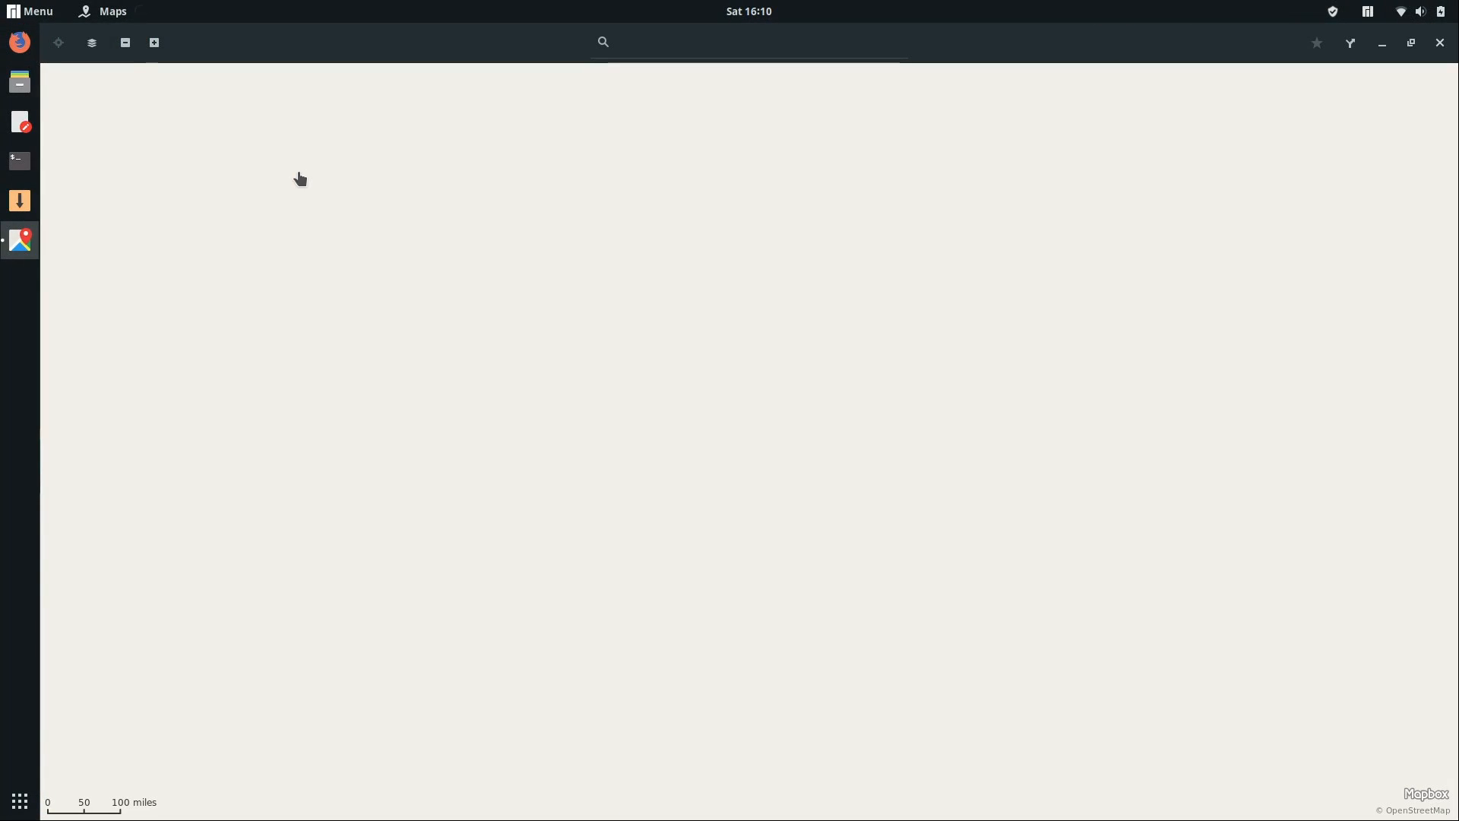
Check the version of Maps in its About information, and close Maps.
{"action": "left_click", "coordinate": [106, 12]}
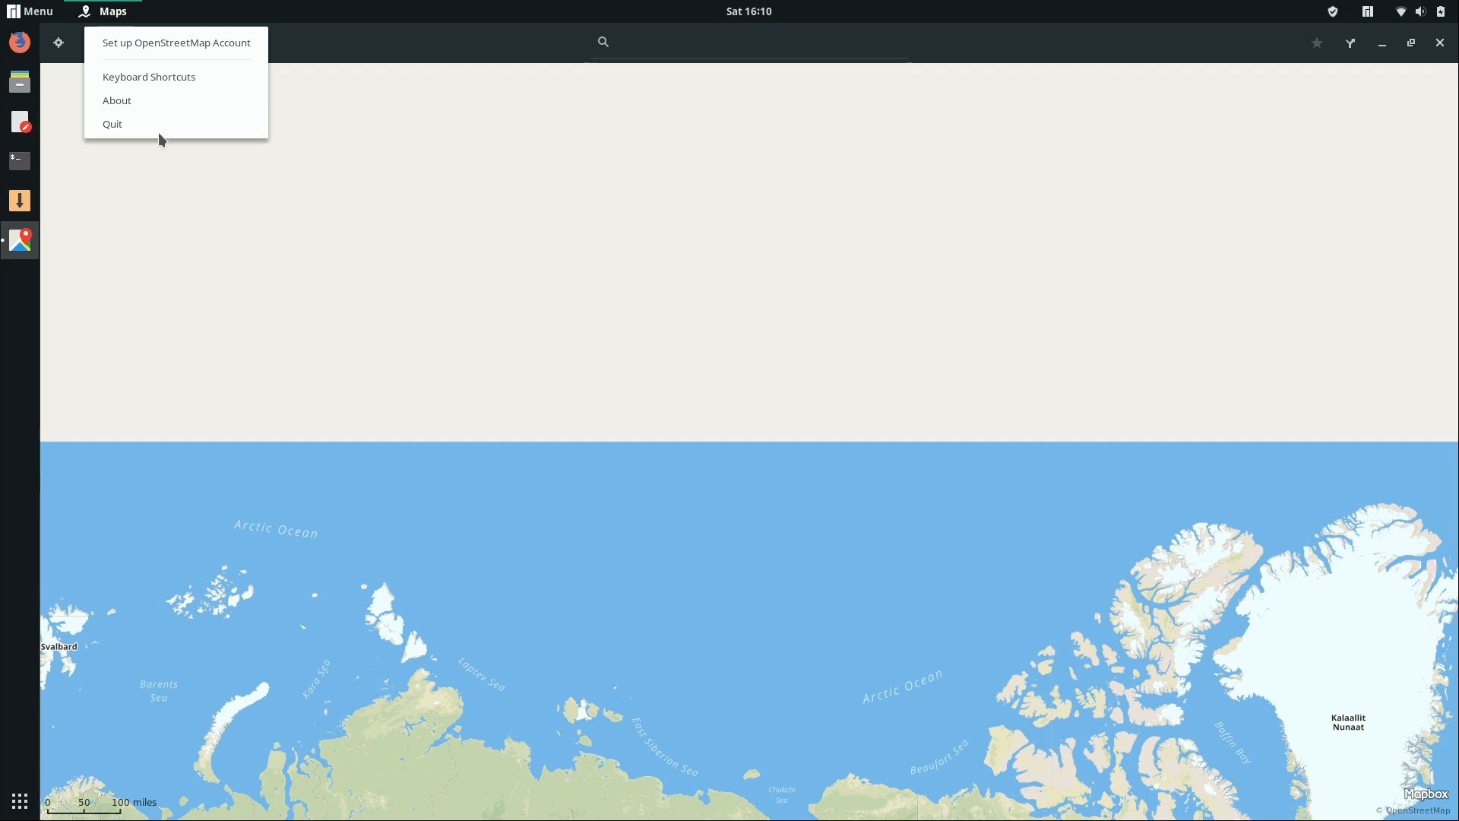
{"action": "left_click", "coordinate": [144, 102]}
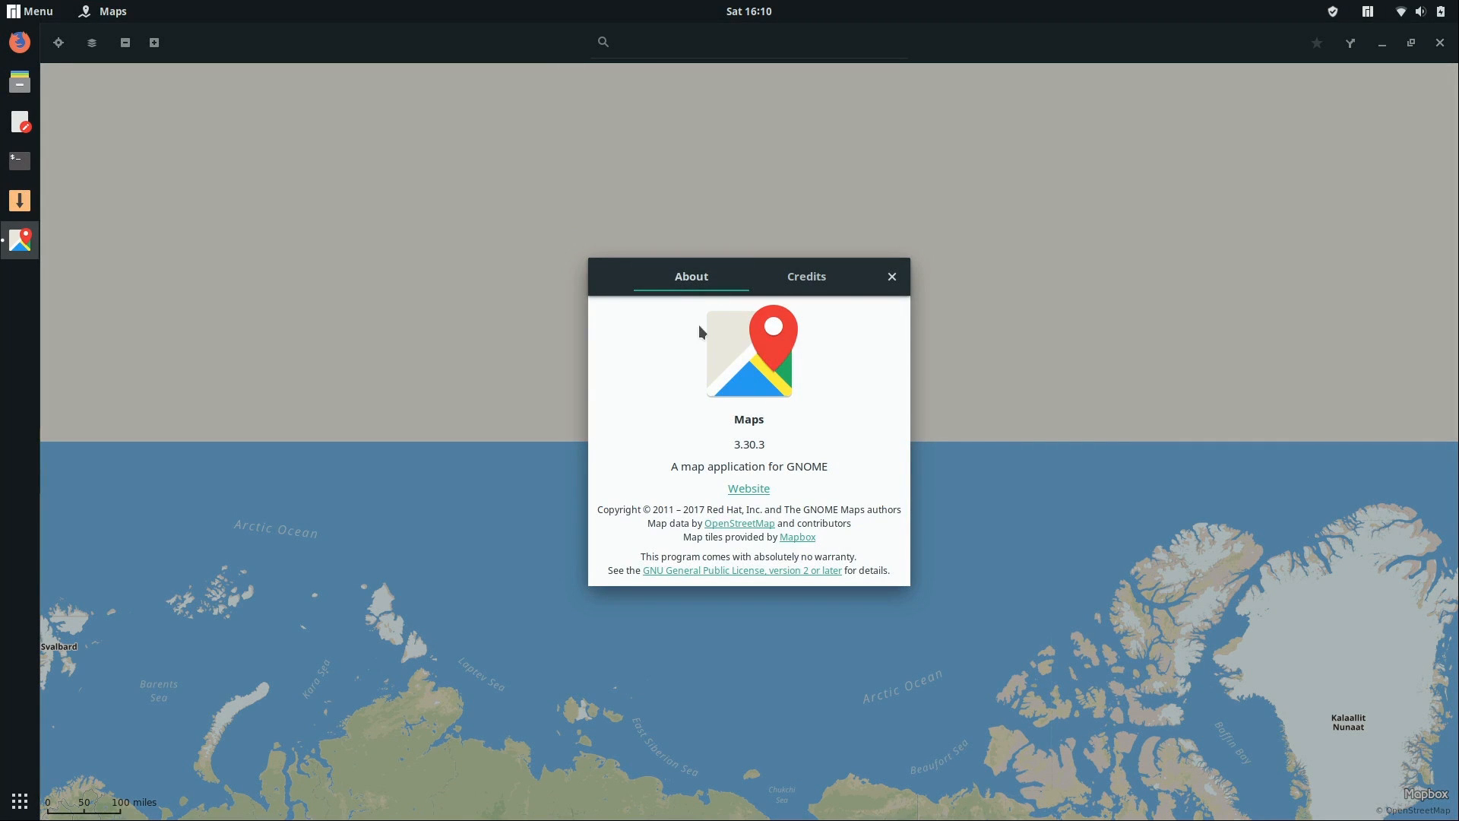
{"action": "left_click", "coordinate": [892, 275]}
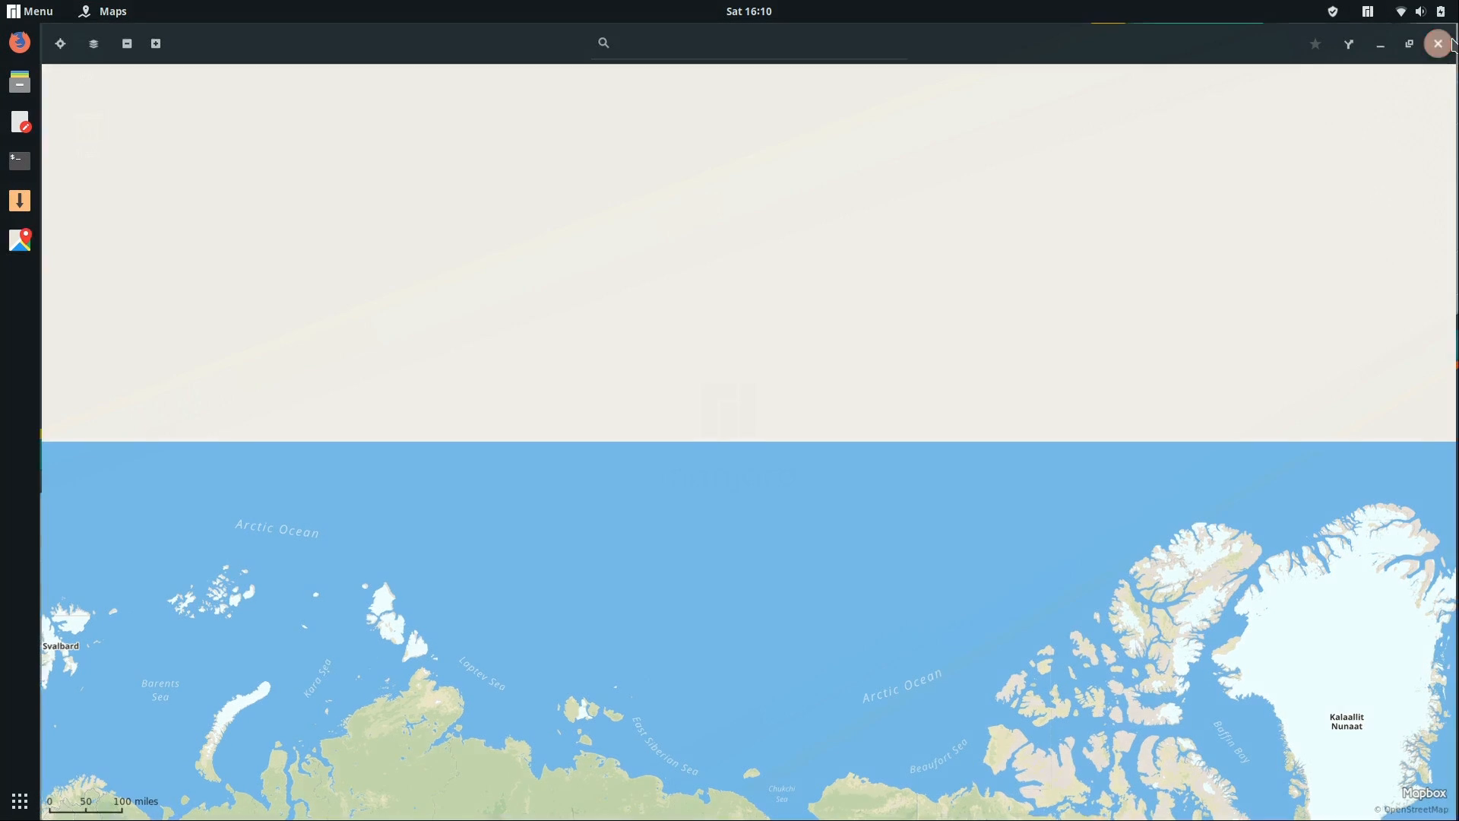
{"action": "left_click", "coordinate": [1440, 42]}
Open Microsoft Word Online from the installed applications to view its sign-in page, and close it.
{"action": "left_click", "coordinate": [16, 812]}
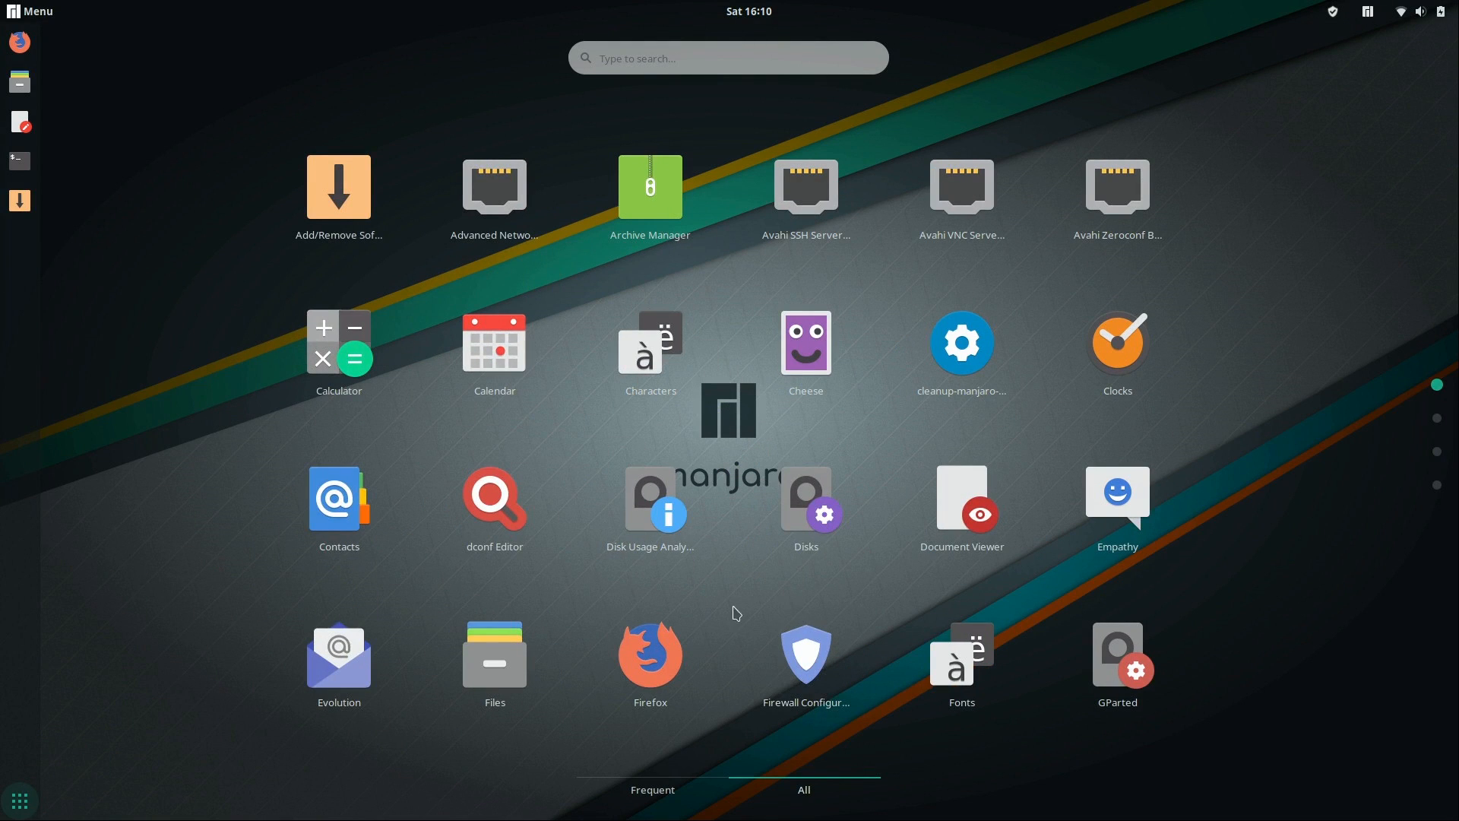
{"action": "scroll", "coordinate": [696, 631], "scroll_direction": "down", "scroll_amount": 1}
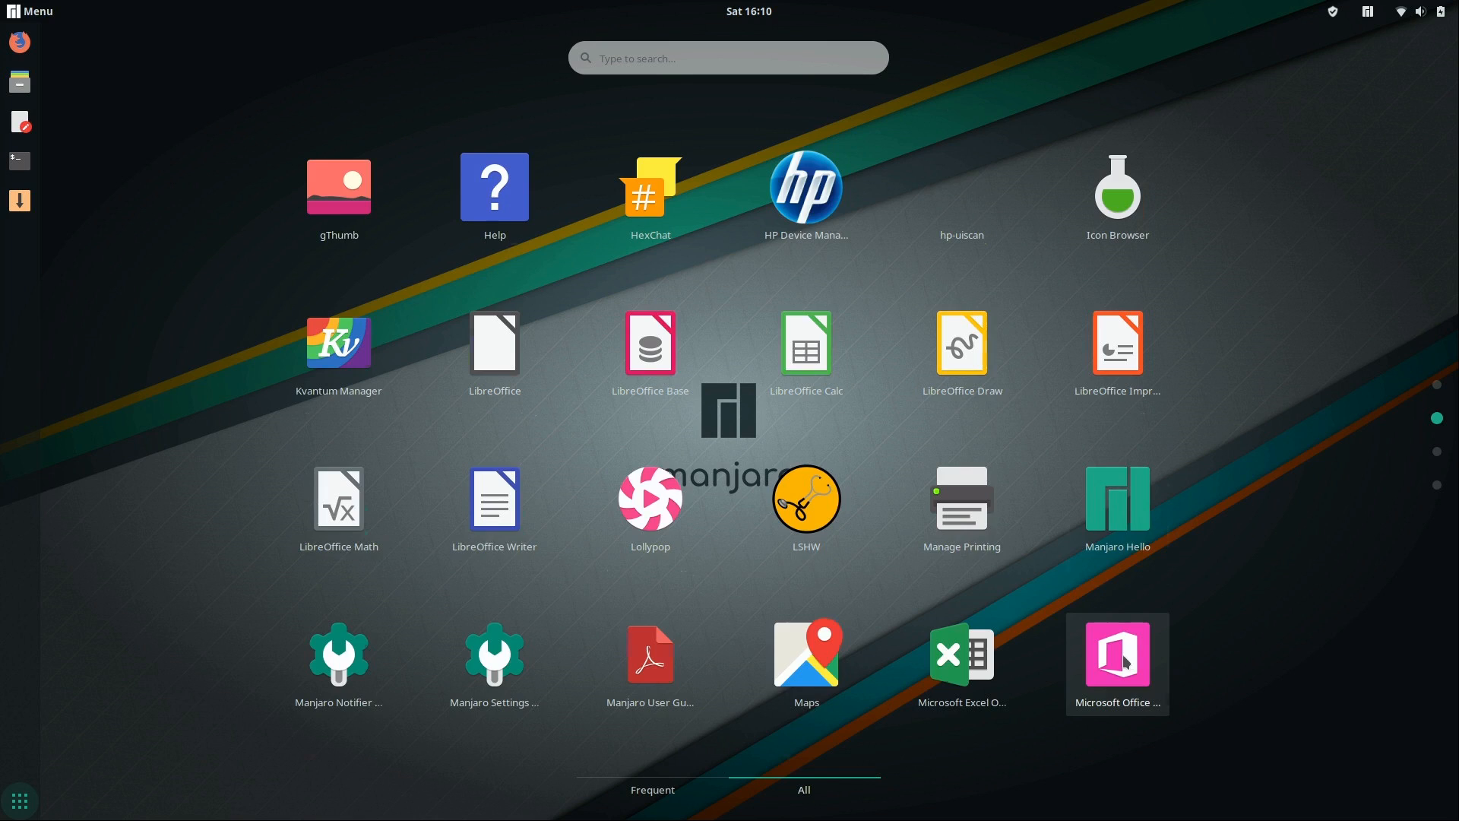
{"action": "scroll", "coordinate": [1124, 660], "scroll_direction": "down", "scroll_amount": 1}
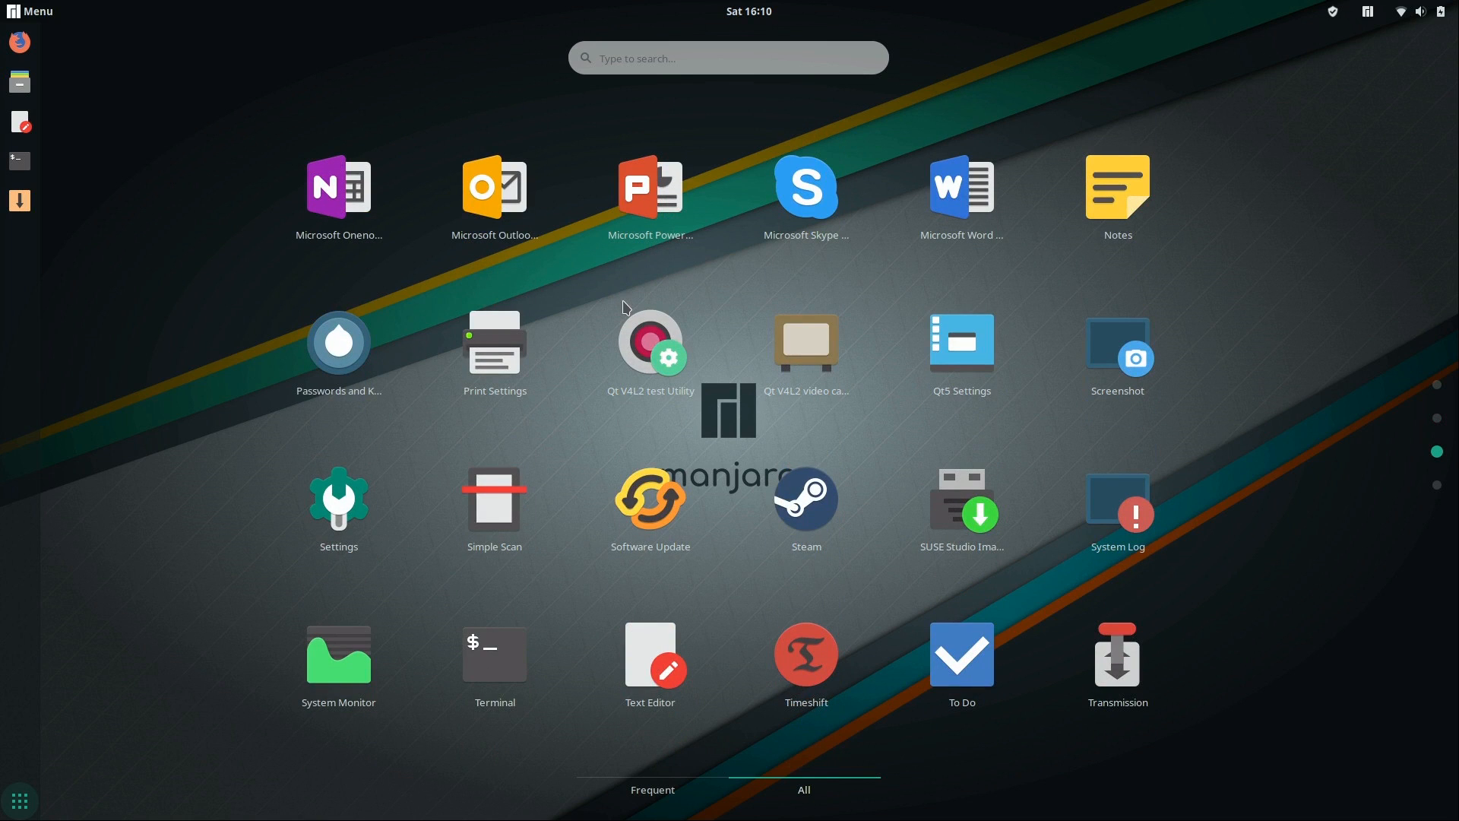
{"action": "left_click", "coordinate": [962, 202]}
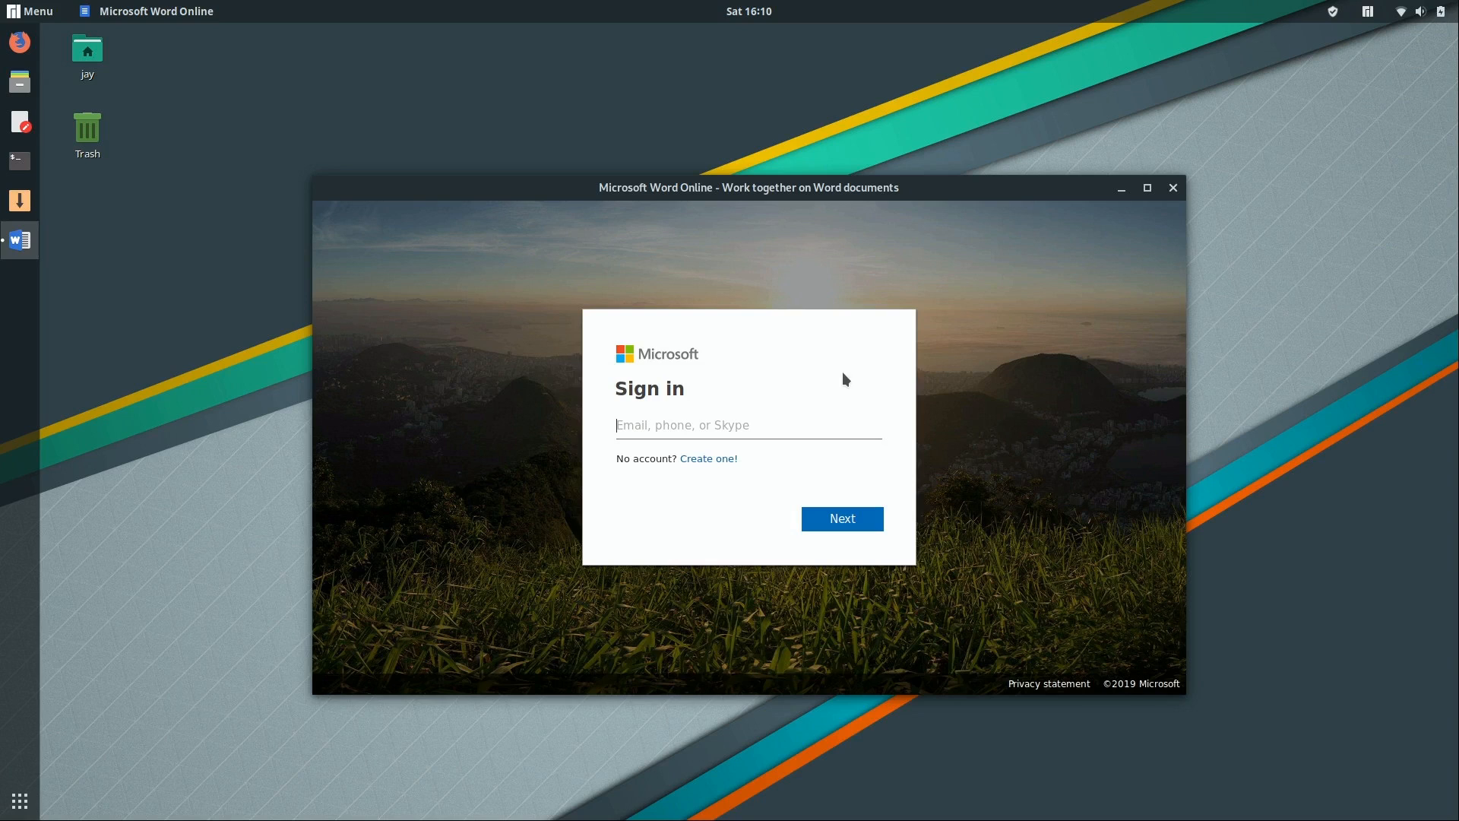
{"action": "left_click", "coordinate": [1174, 189]}
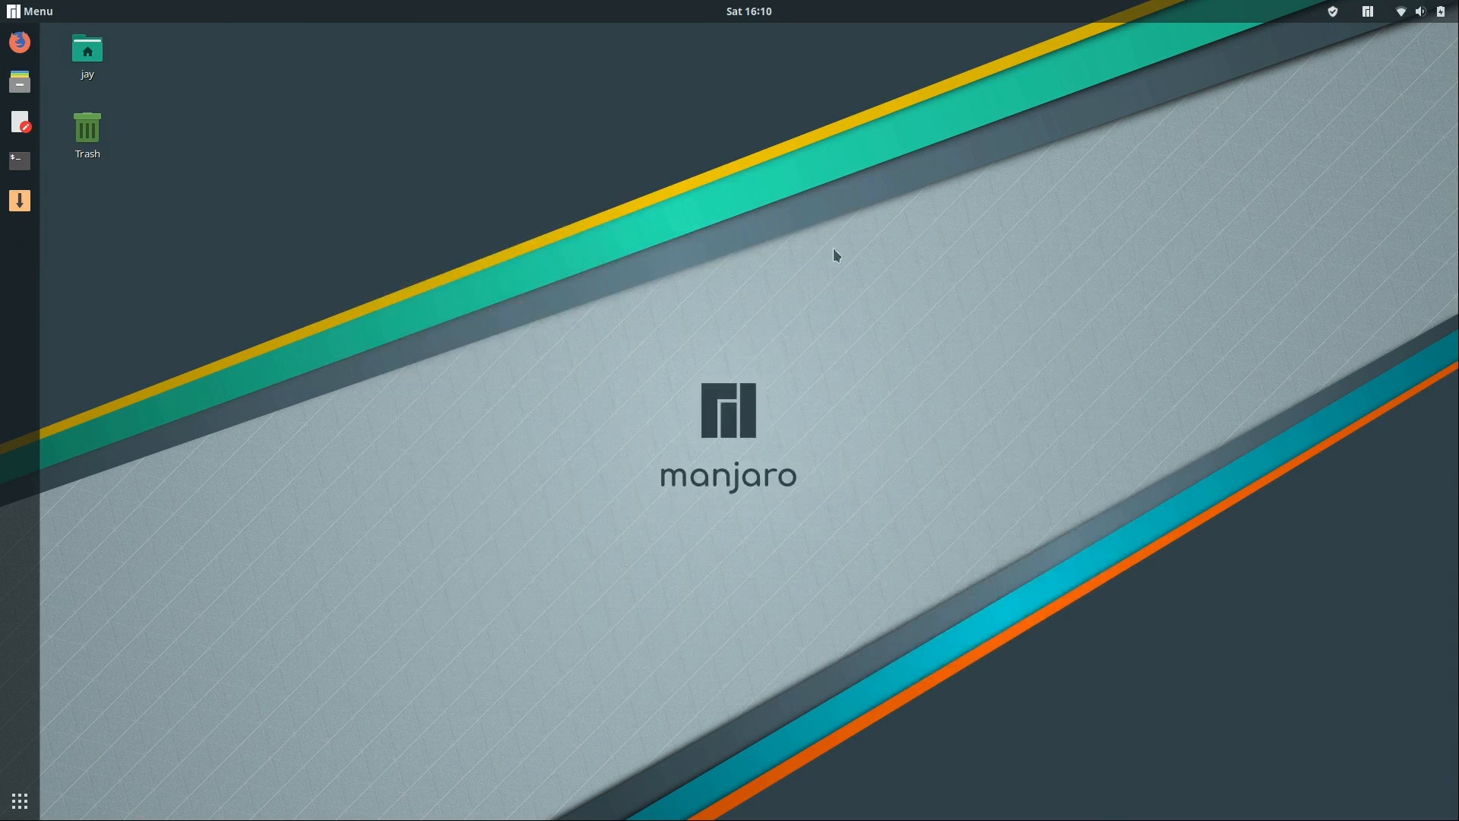
Launch Steam from the installed applications and select the steam.desktop shortcut on the desktop.
{"action": "left_click", "coordinate": [19, 801]}
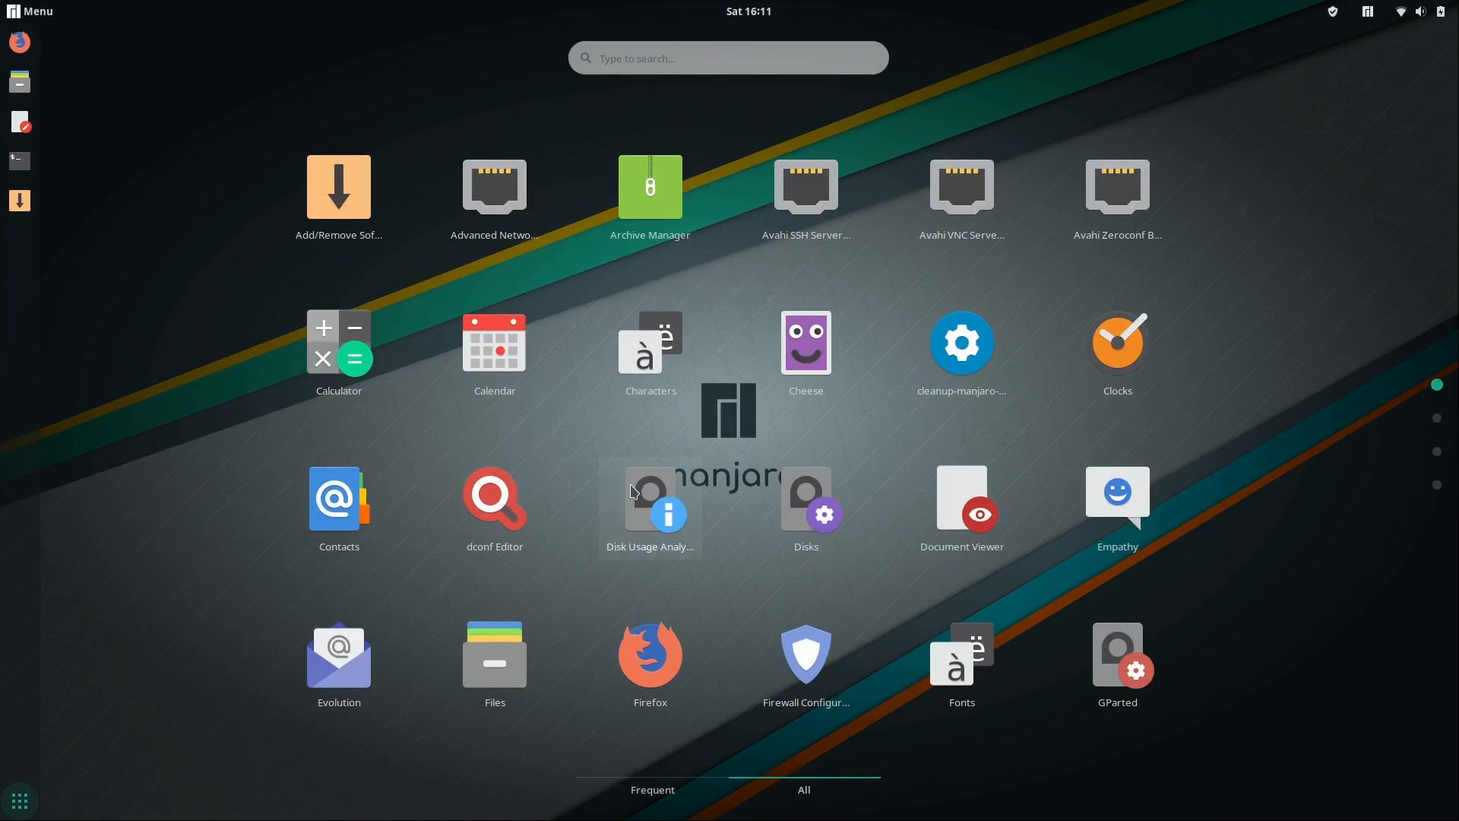
{"action": "scroll", "coordinate": [631, 497], "scroll_direction": "down", "scroll_amount": 2}
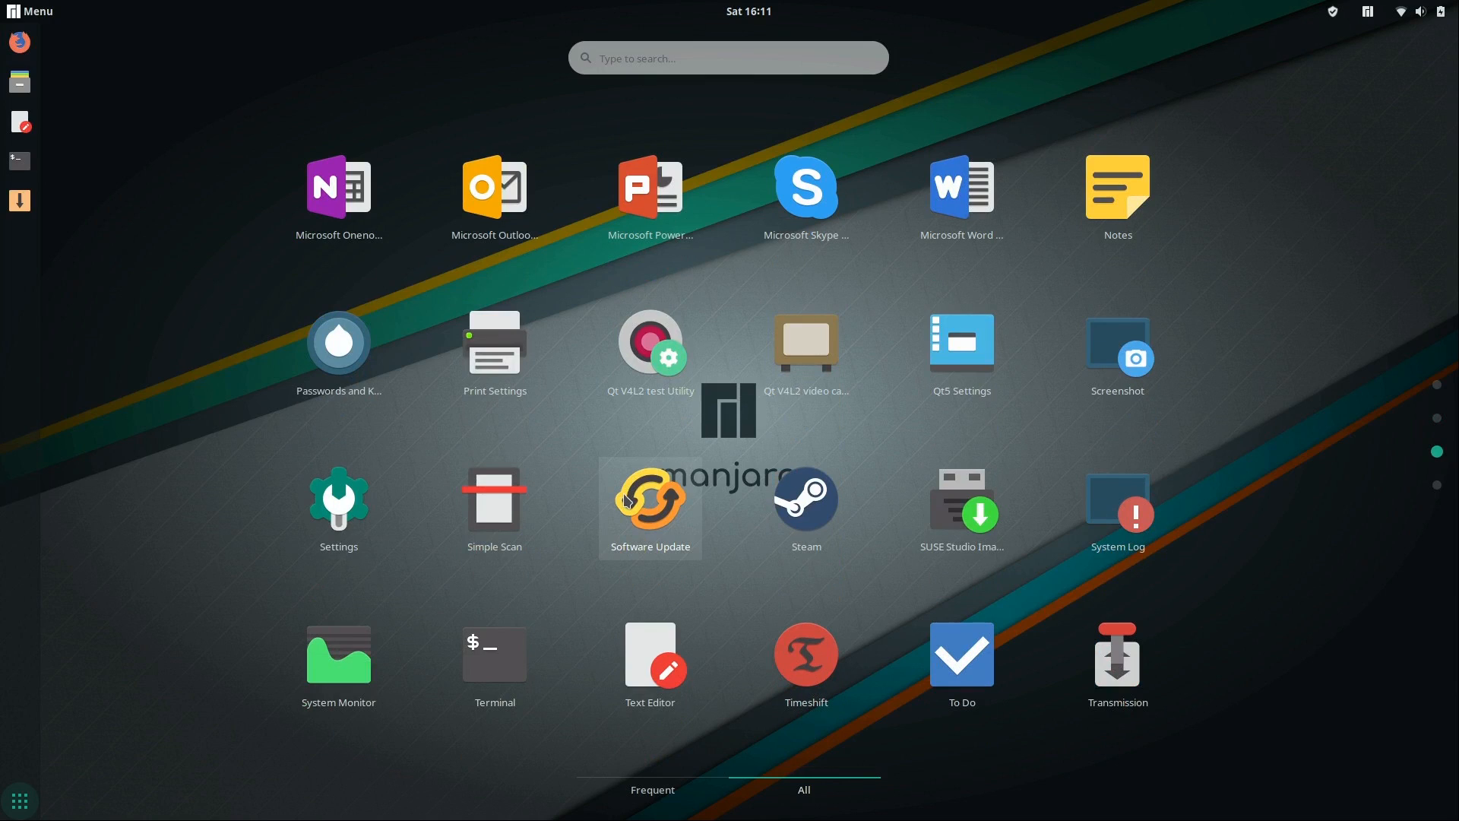
{"action": "left_click", "coordinate": [799, 507]}
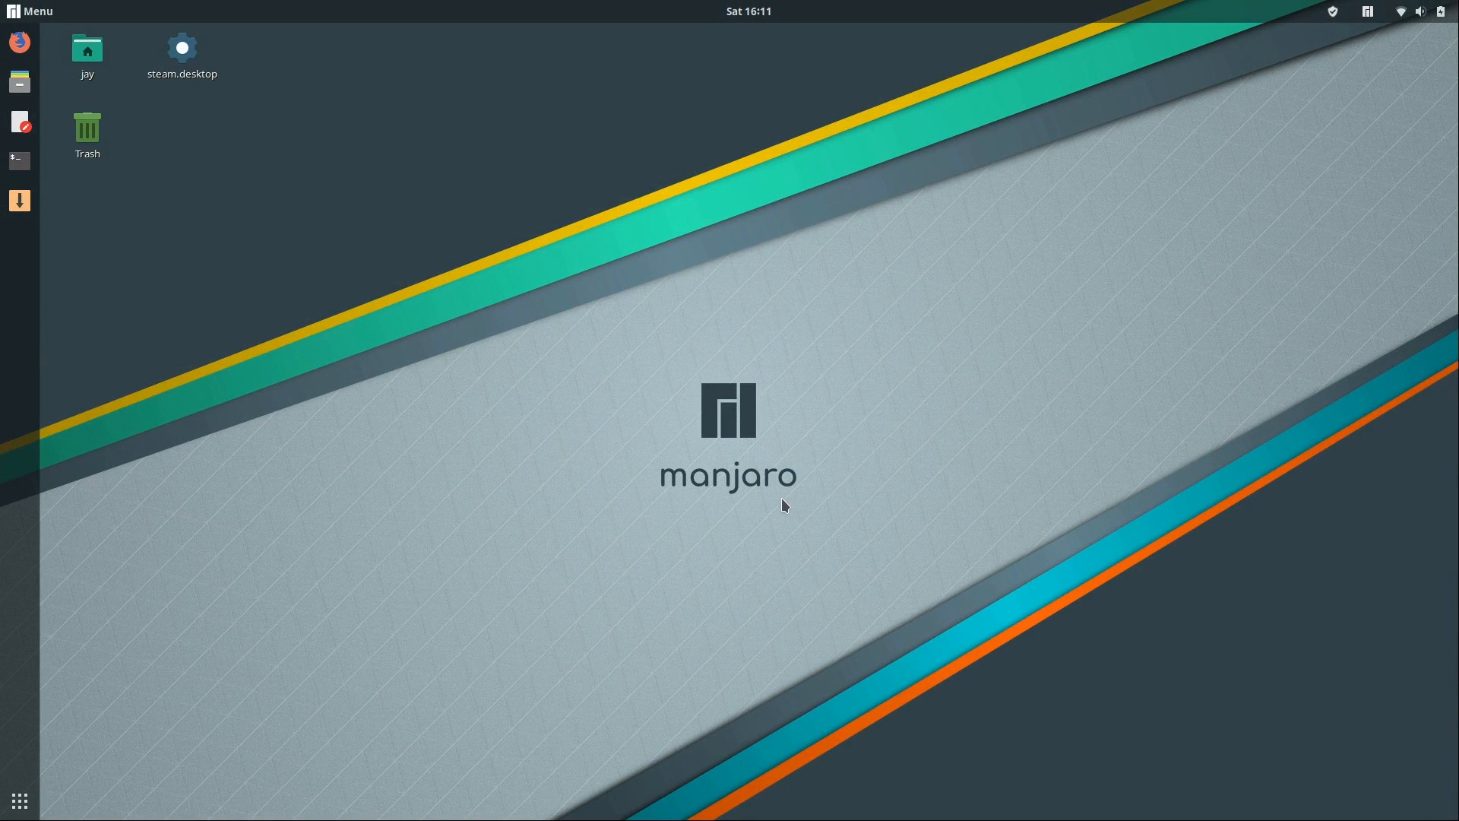
{"action": "right_click", "coordinate": [178, 66]}
{"action": "left_click", "coordinate": [193, 182]}
Look through the installed applications, open Timeshift, and authenticate with the account password.
{"action": "left_click", "coordinate": [20, 800]}
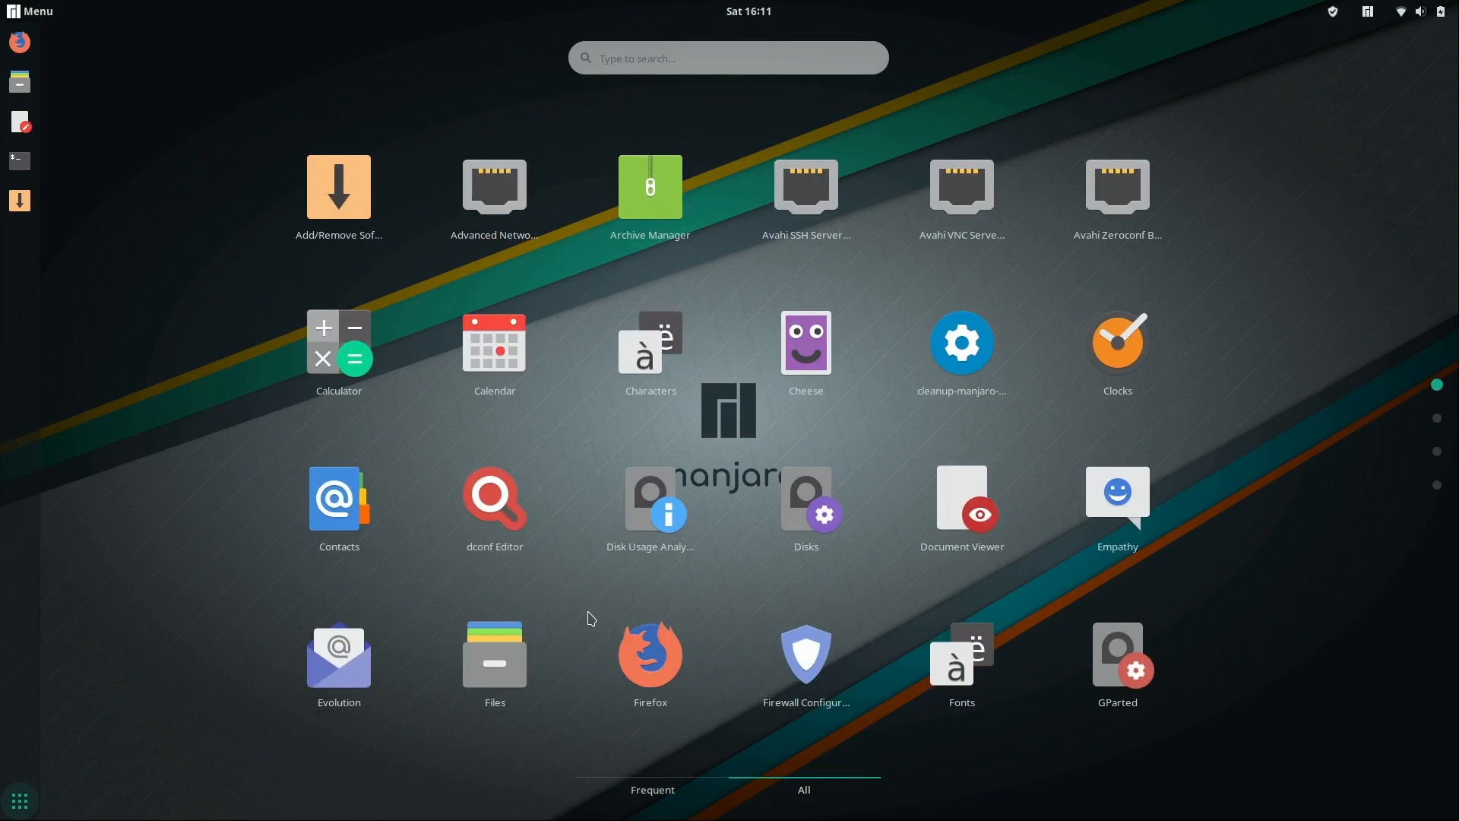
{"action": "scroll", "coordinate": [591, 622], "scroll_direction": "down", "scroll_amount": 1}
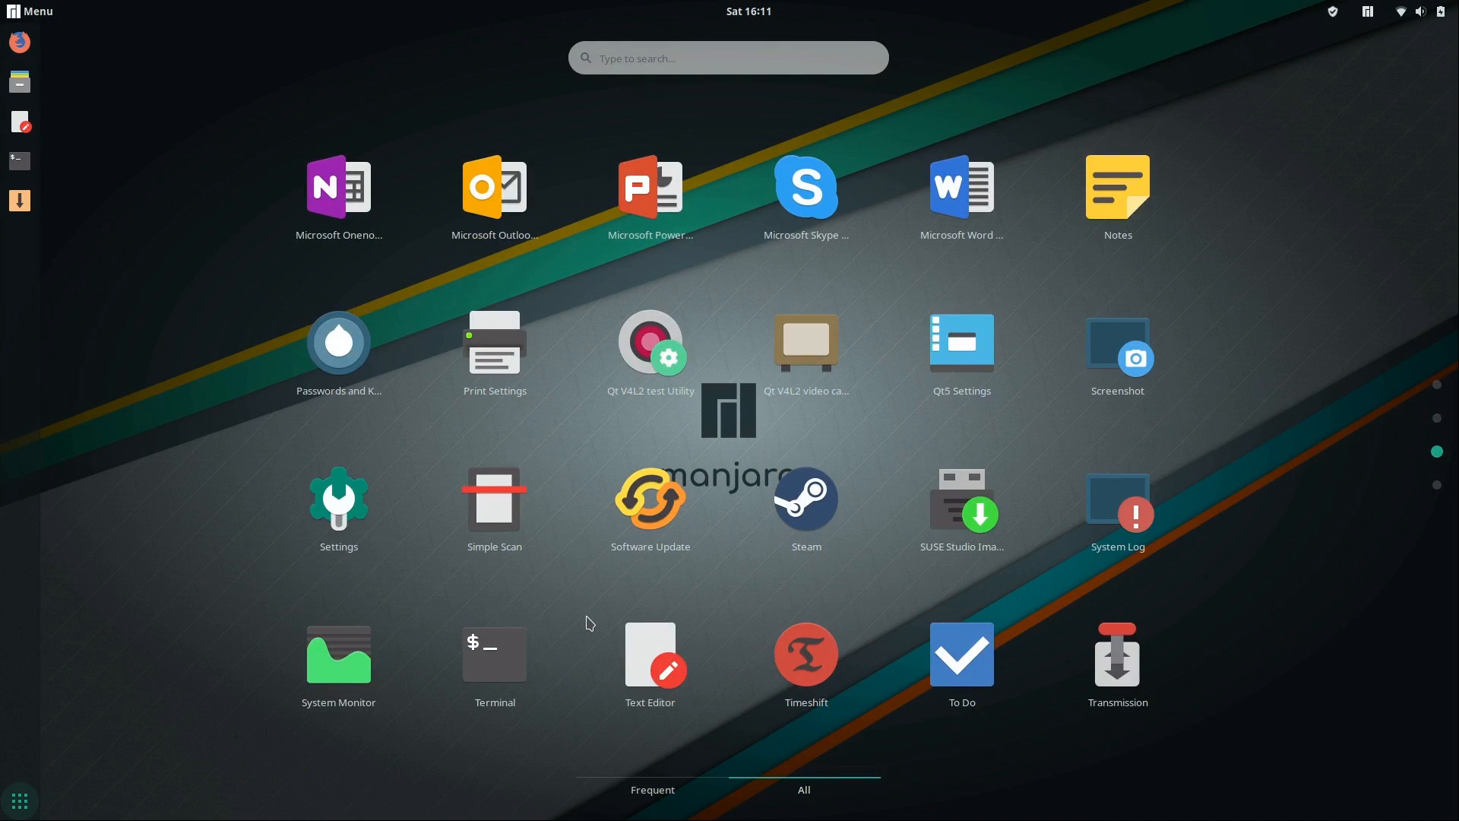
{"action": "scroll", "coordinate": [832, 654], "scroll_direction": "up", "scroll_amount": 2}
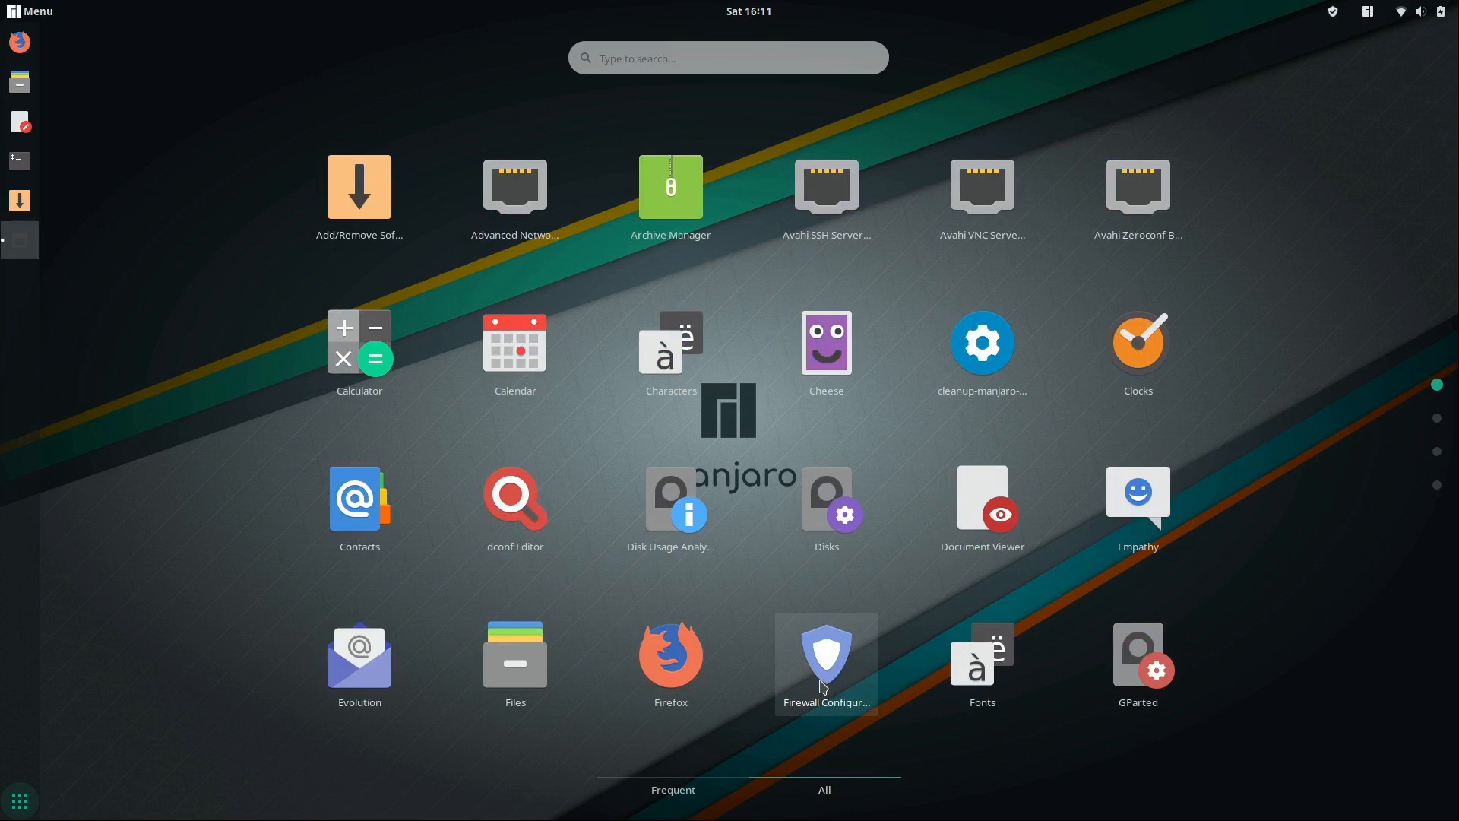
{"action": "scroll", "coordinate": [836, 646], "scroll_direction": "down", "scroll_amount": 1}
{"action": "scroll", "coordinate": [836, 644], "scroll_direction": "down", "scroll_amount": 2}
{"action": "scroll", "coordinate": [837, 652], "scroll_direction": "up", "scroll_amount": 1}
{"action": "left_click", "coordinate": [839, 658]}
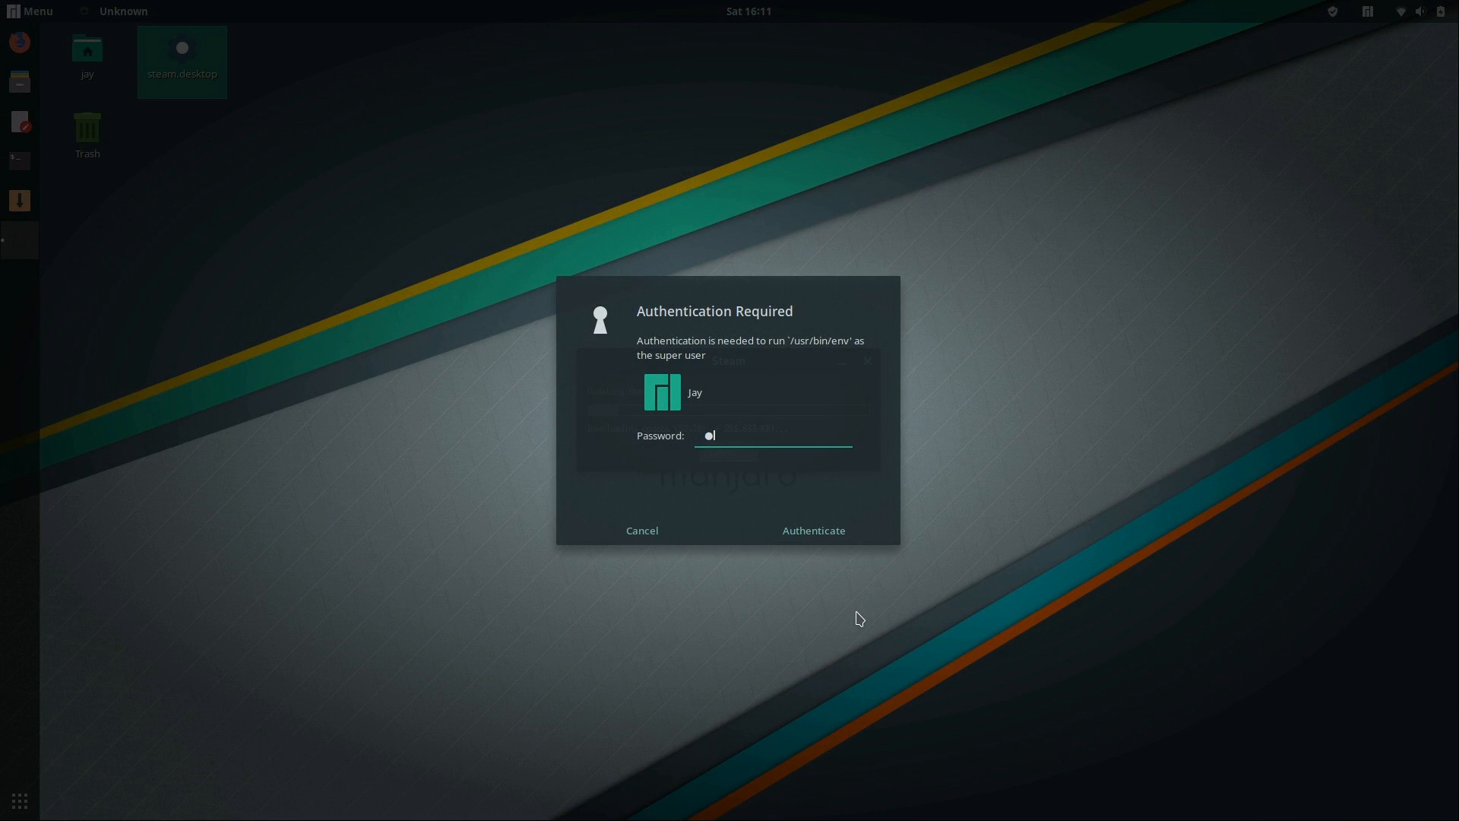
{"action": "key", "text": "Return"}
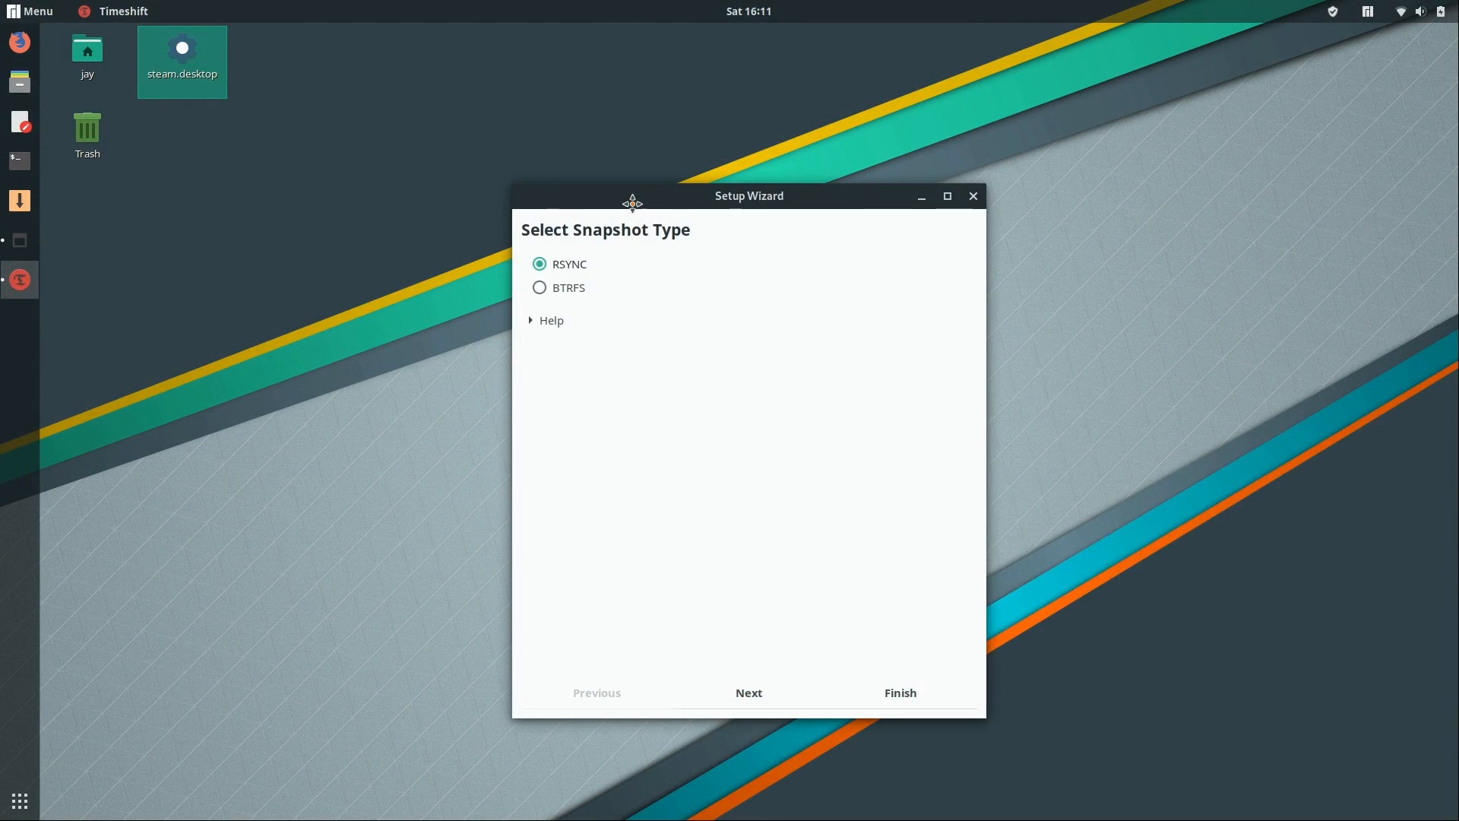
Move the Steam updater and the Timeshift Setup Wizard apart, and close the wizard and Timeshift.
{"action": "left_click_drag", "start_coordinate": [628, 200], "coordinate": [1038, 237]}
{"action": "left_click_drag", "start_coordinate": [675, 380], "coordinate": [175, 179]}
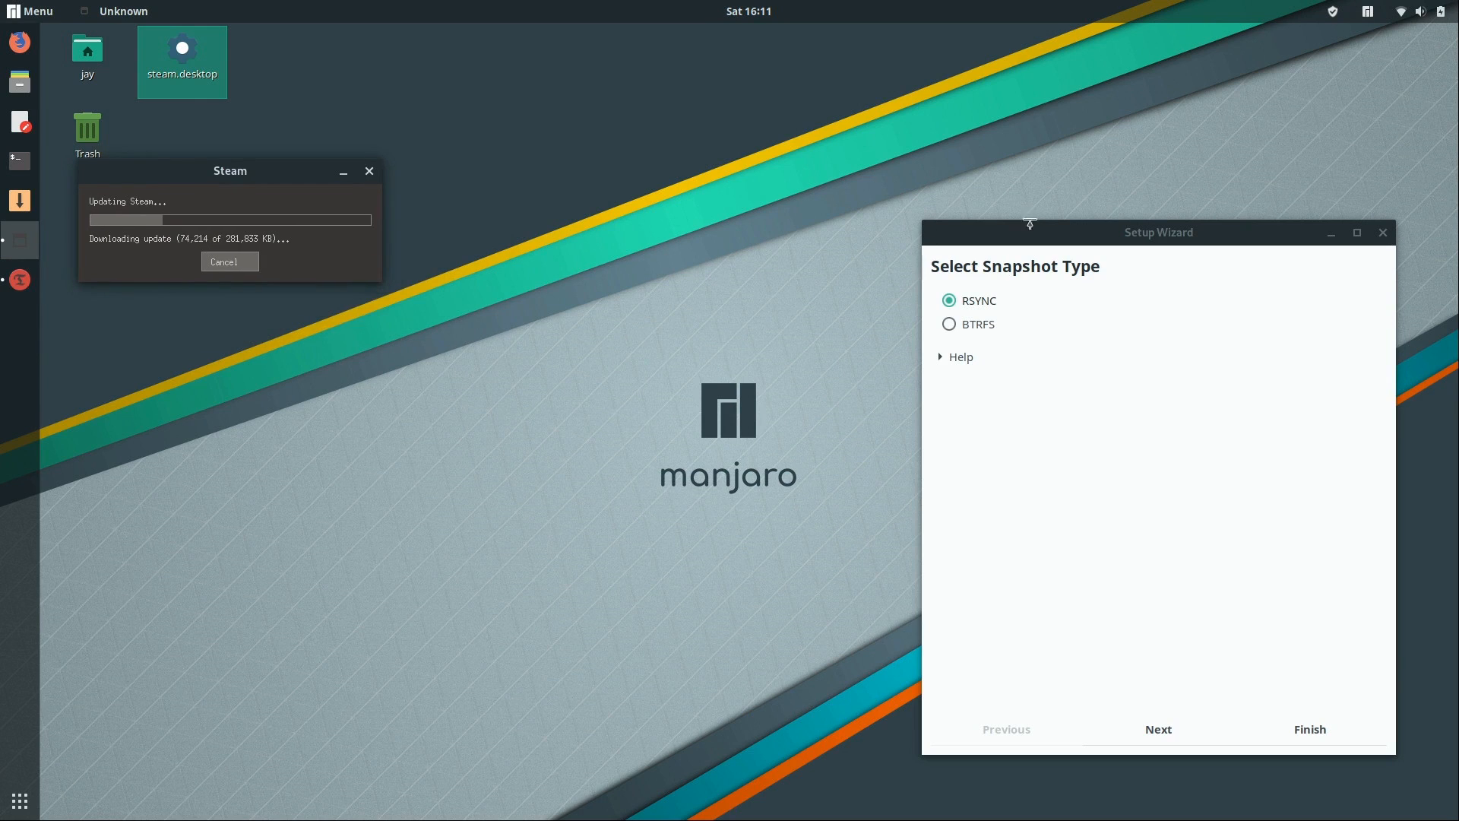
{"action": "left_click_drag", "start_coordinate": [1044, 243], "coordinate": [738, 183]}
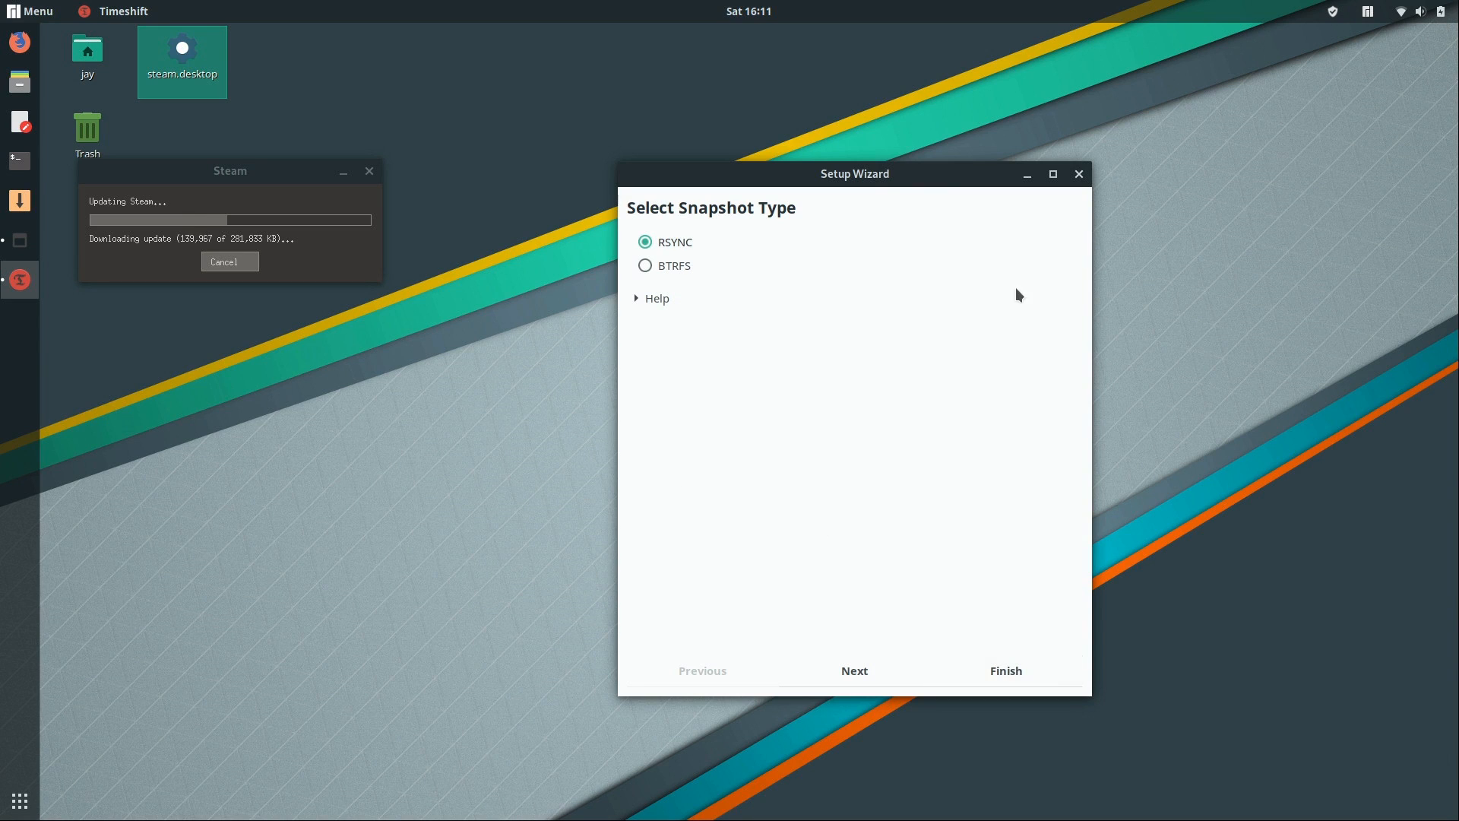
{"action": "left_click", "coordinate": [1079, 173]}
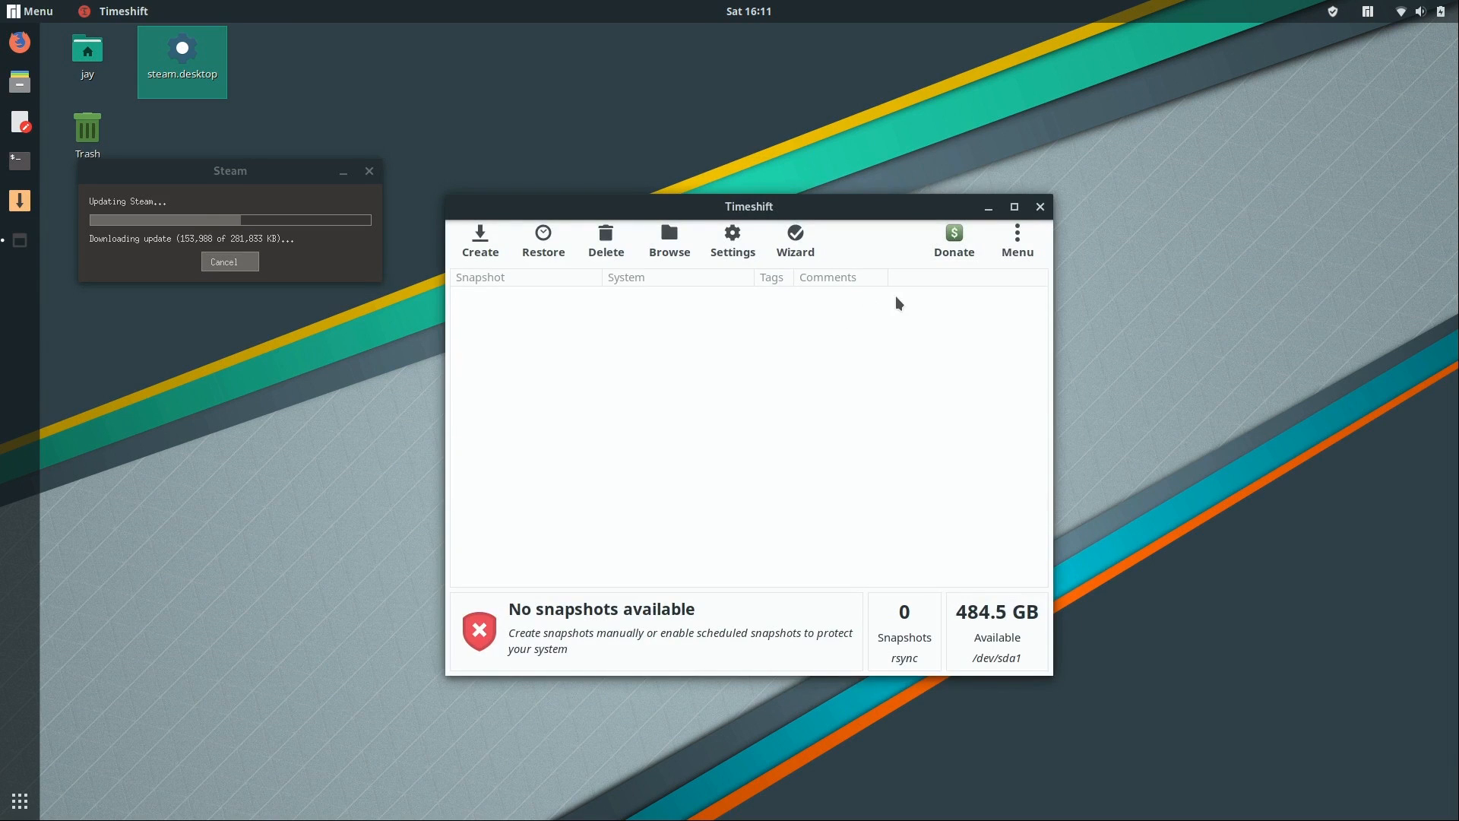
{"action": "left_click", "coordinate": [1040, 207]}
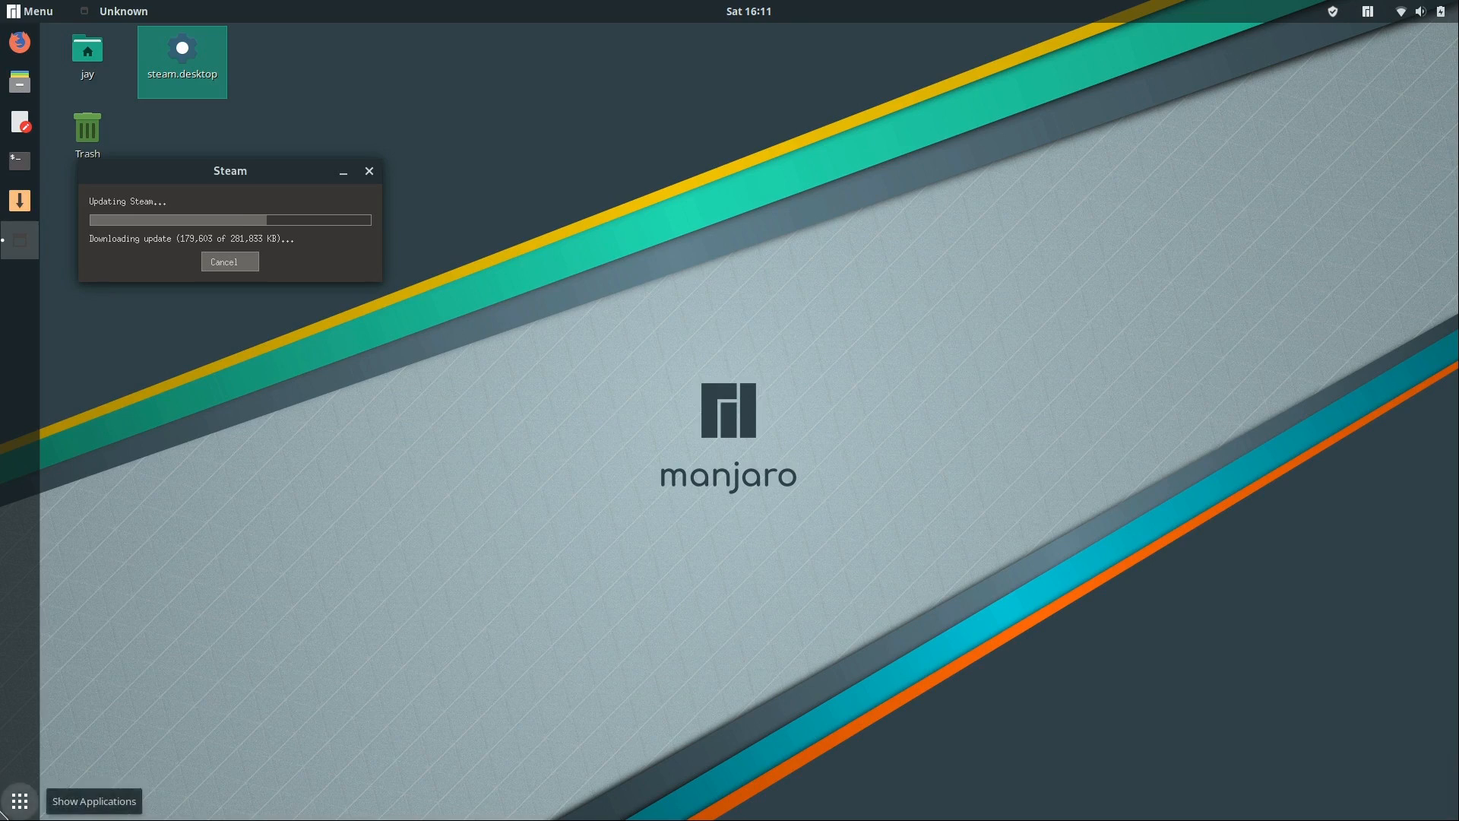
Open System Monitor from the installed applications, move its window clear of the Steam updater, and show the Resources graphs.
{"action": "left_click", "coordinate": [20, 801]}
{"action": "scroll", "coordinate": [796, 629], "scroll_direction": "down", "scroll_amount": 3}
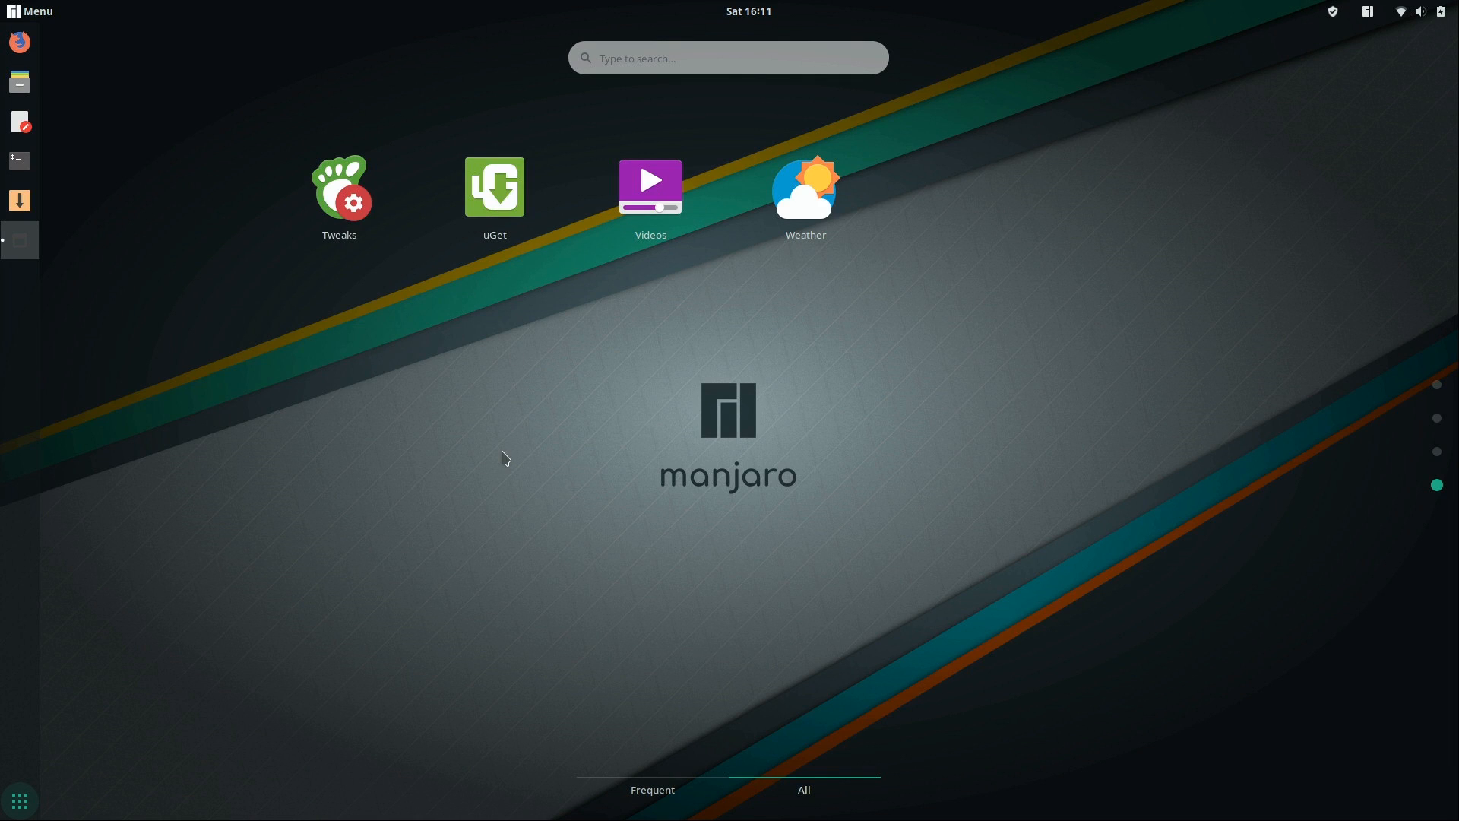
{"action": "scroll", "coordinate": [505, 459], "scroll_direction": "up", "scroll_amount": 1}
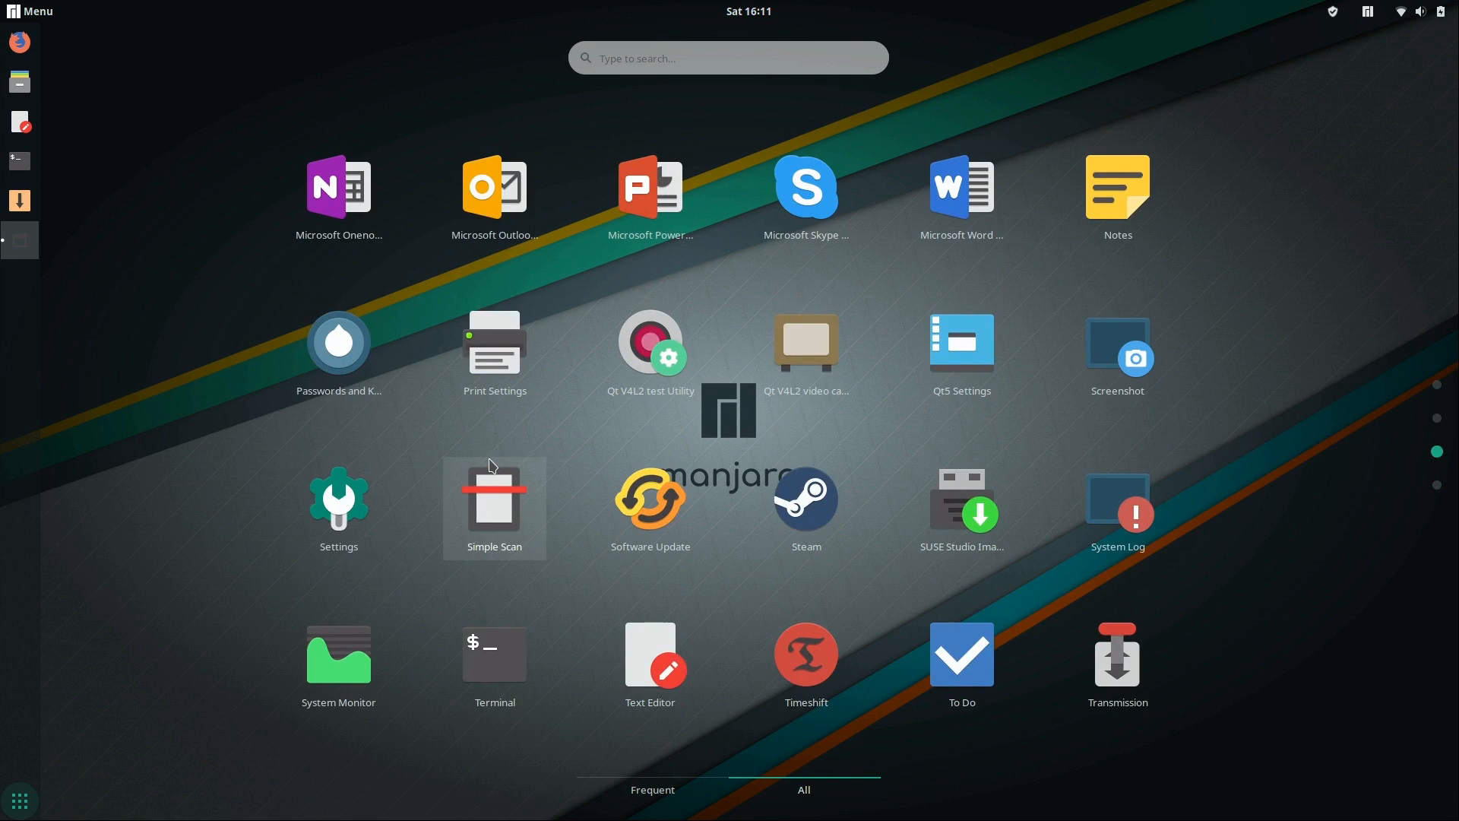
{"action": "left_click", "coordinate": [358, 668]}
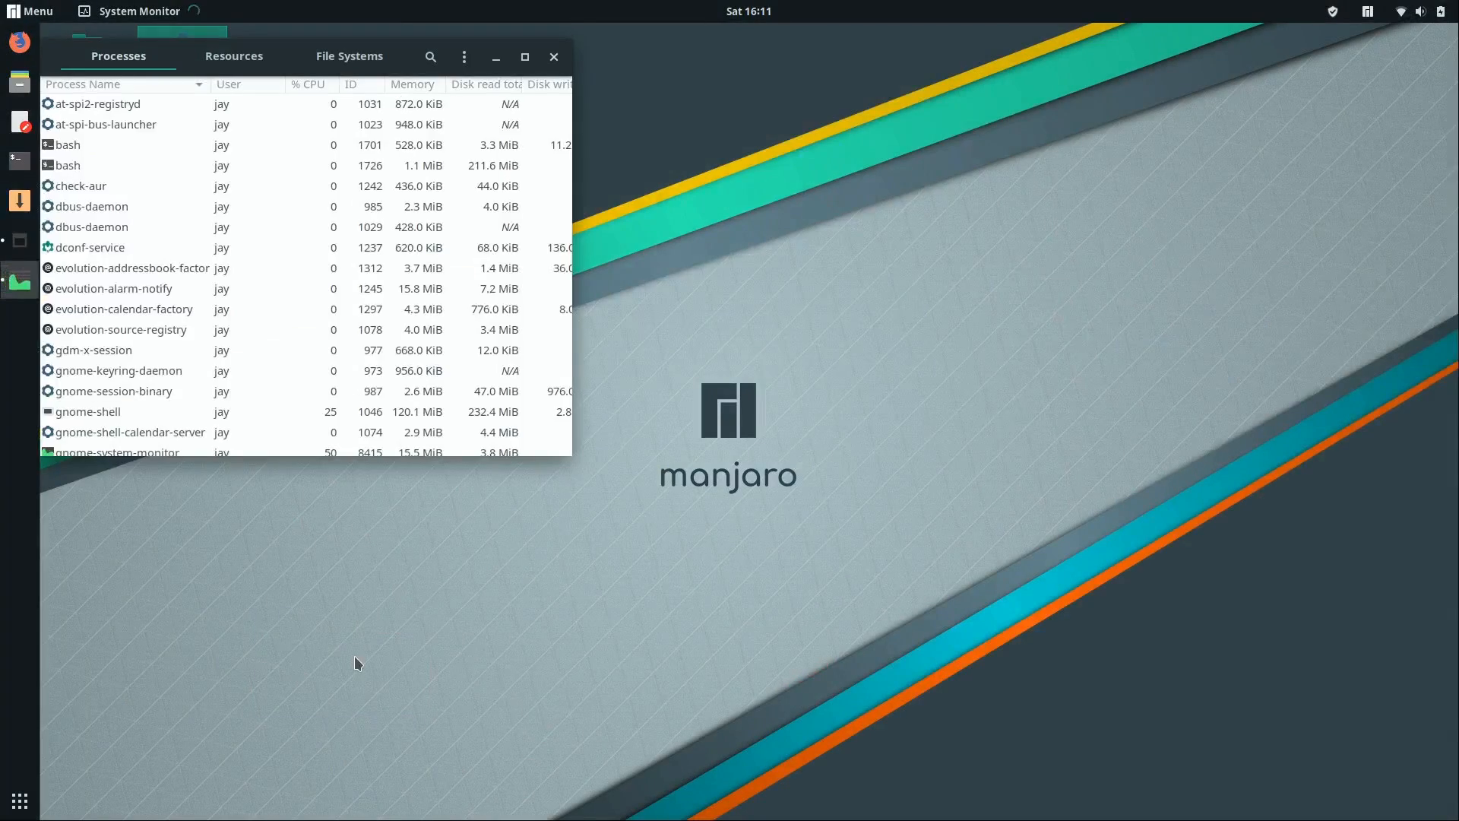
{"action": "left_click_drag", "start_coordinate": [483, 42], "coordinate": [1142, 127]}
{"action": "left_click", "coordinate": [867, 145]}
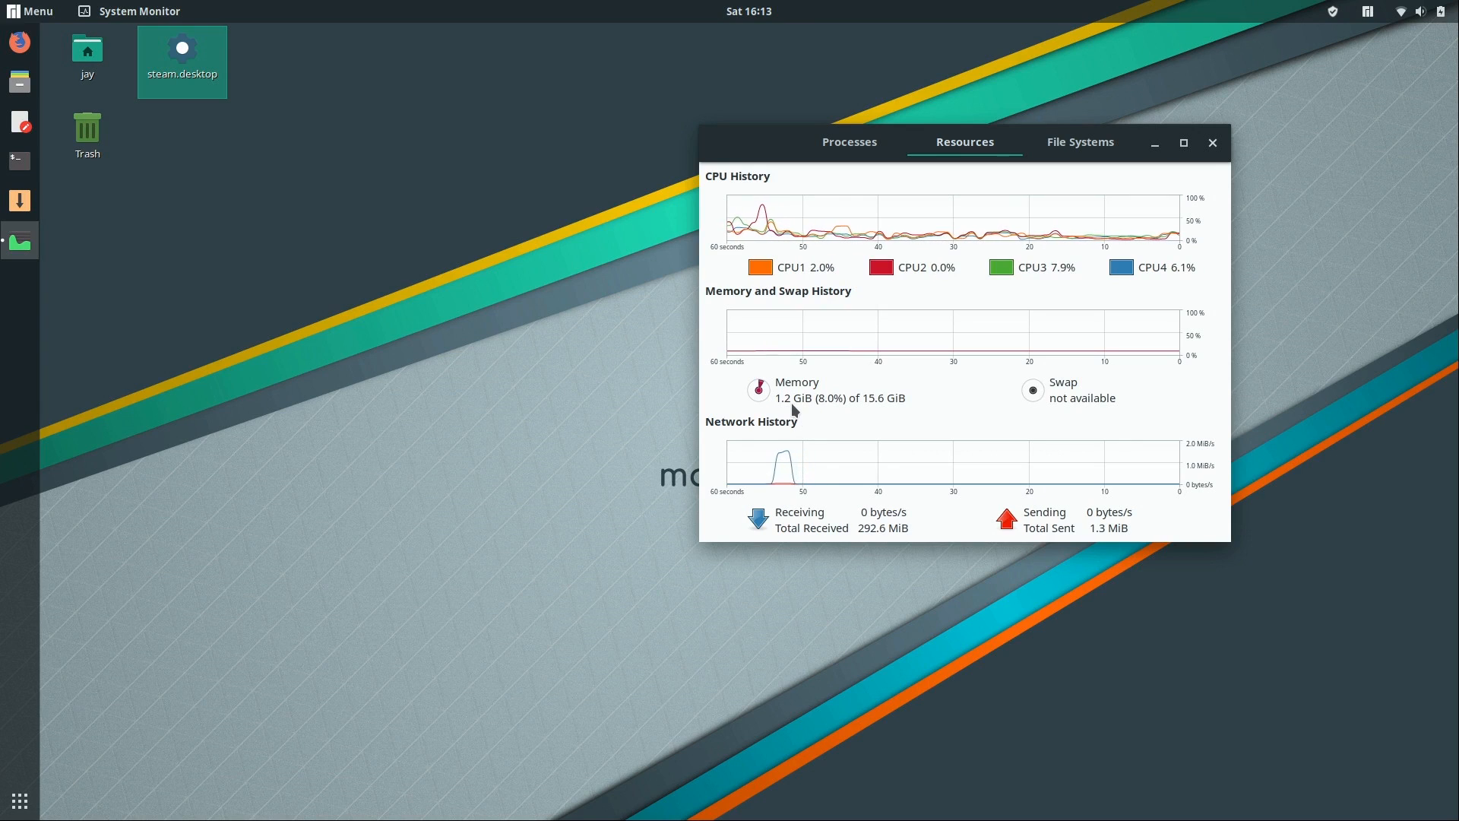
Show the running processes in System Monitor and sort them by memory usage, largest first.
{"action": "left_click", "coordinate": [850, 143]}
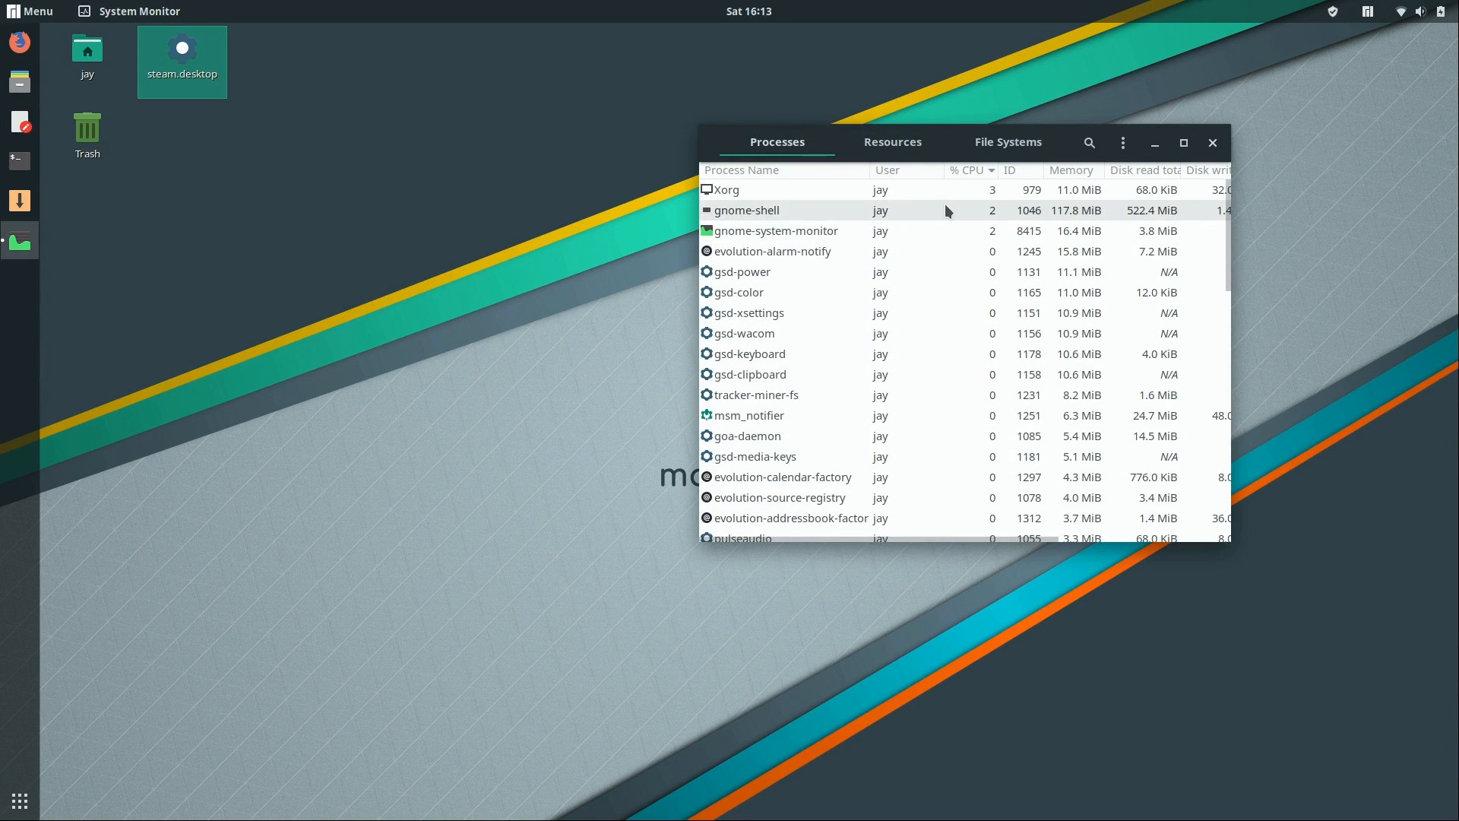
{"action": "scroll", "coordinate": [950, 307], "scroll_direction": "down", "scroll_amount": 4}
{"action": "scroll", "coordinate": [947, 308], "scroll_direction": "up", "scroll_amount": 4}
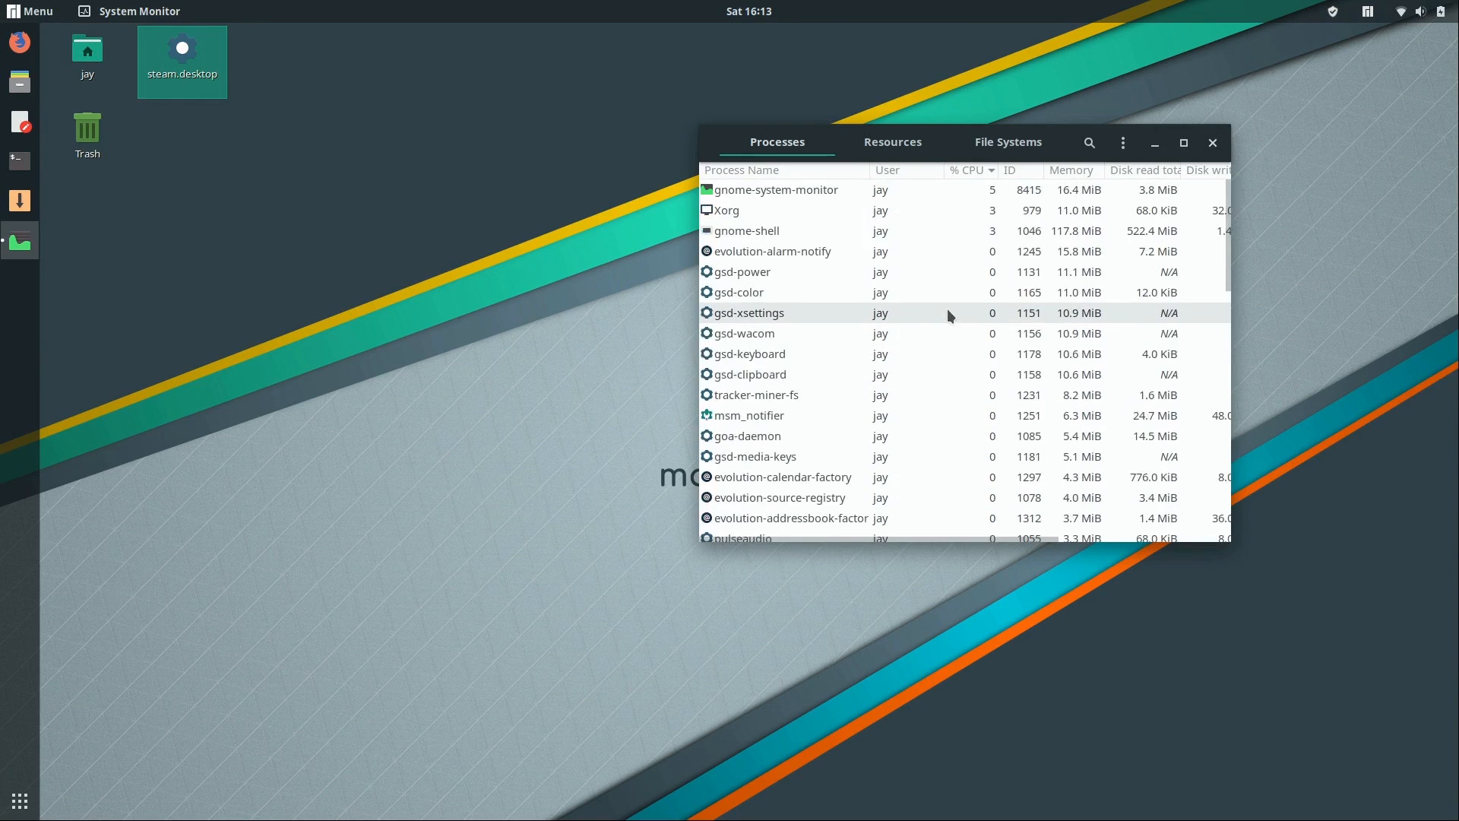
{"action": "left_click", "coordinate": [1071, 171]}
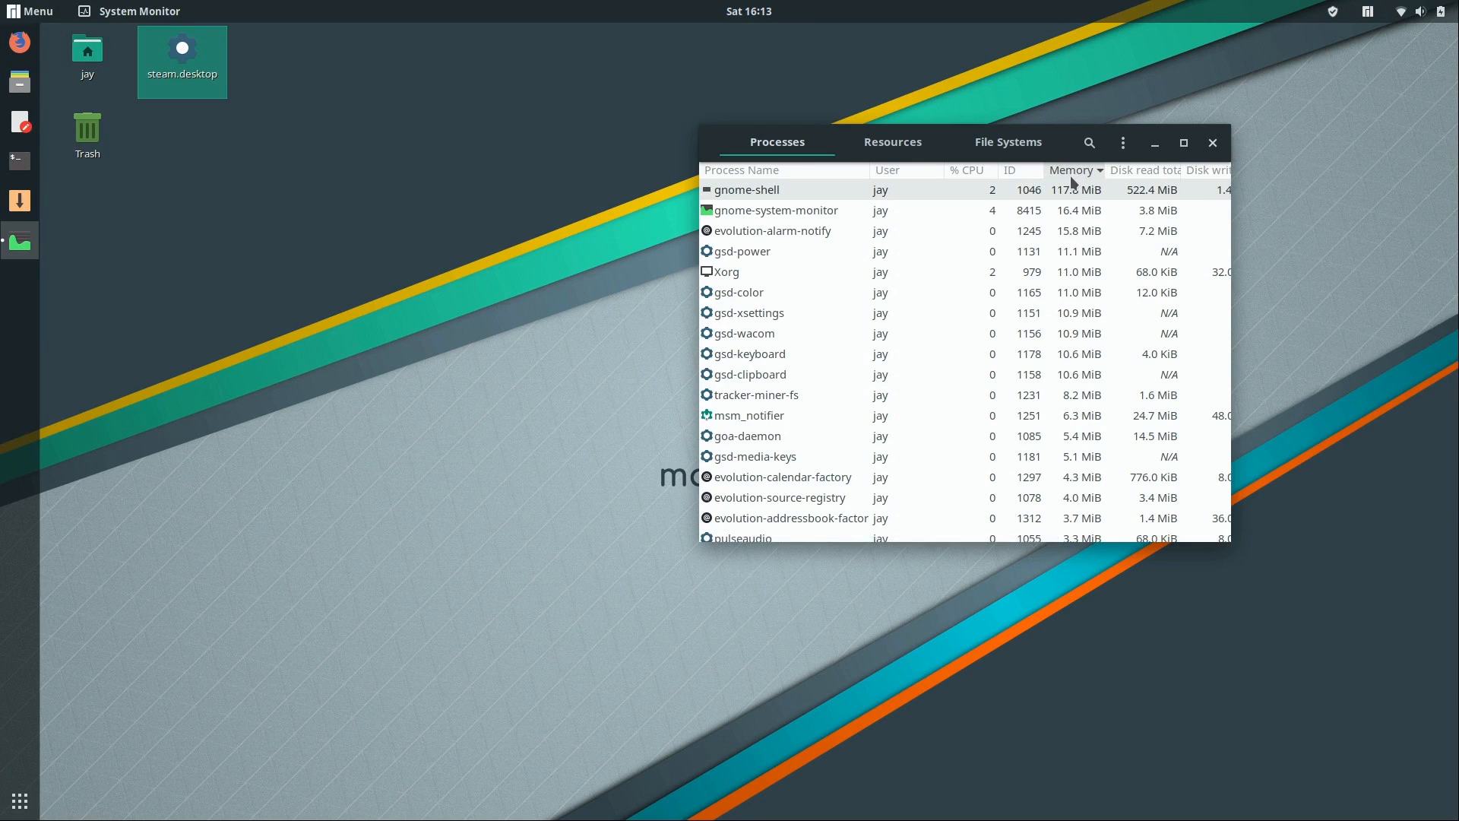
{"action": "left_click", "coordinate": [1071, 171]}
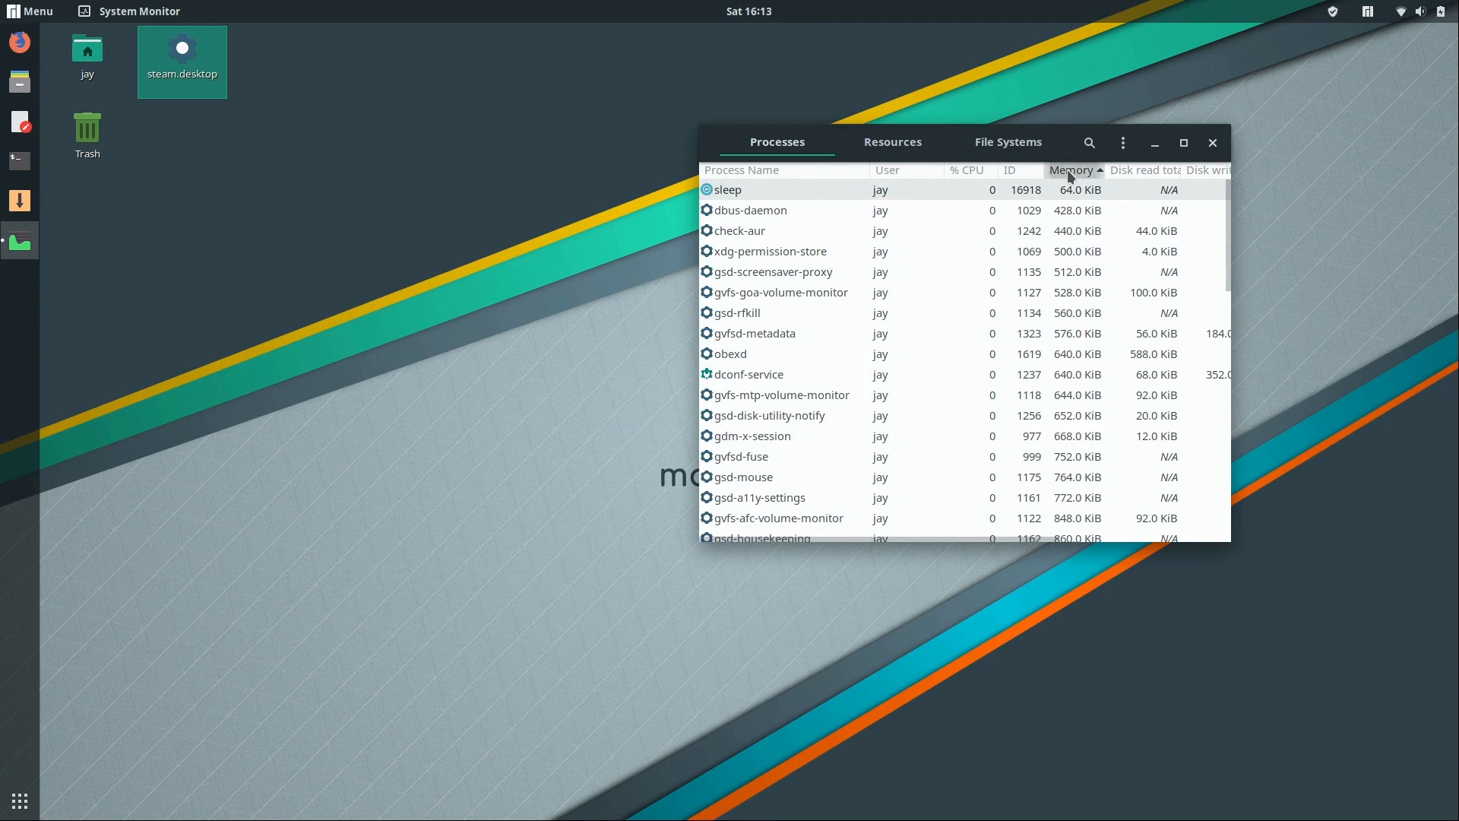
{"action": "left_click", "coordinate": [1070, 171]}
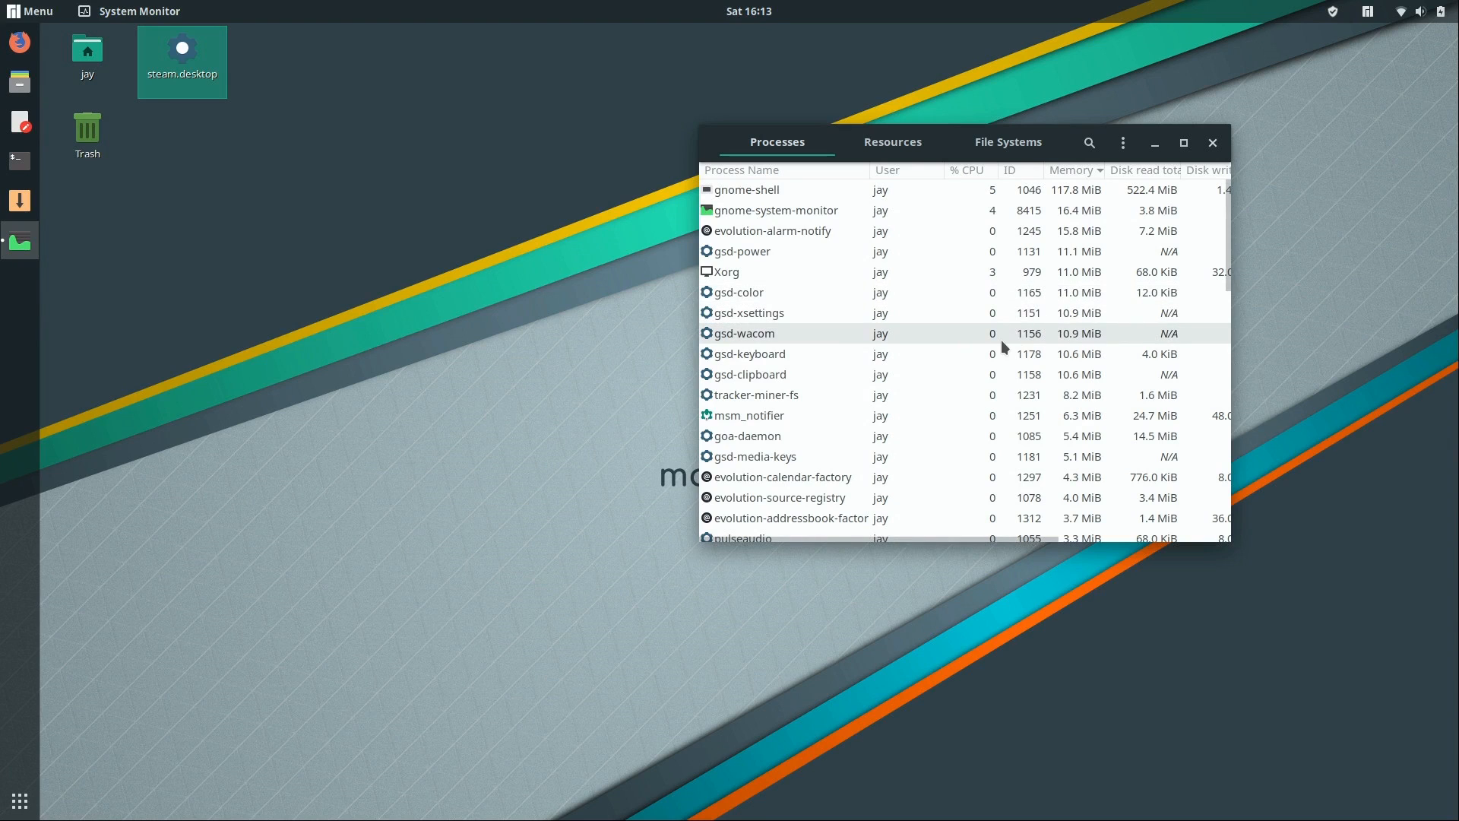
Return to the Resources graphs and move the System Monitor window slightly closer to the desktop icons.
{"action": "left_click", "coordinate": [890, 142]}
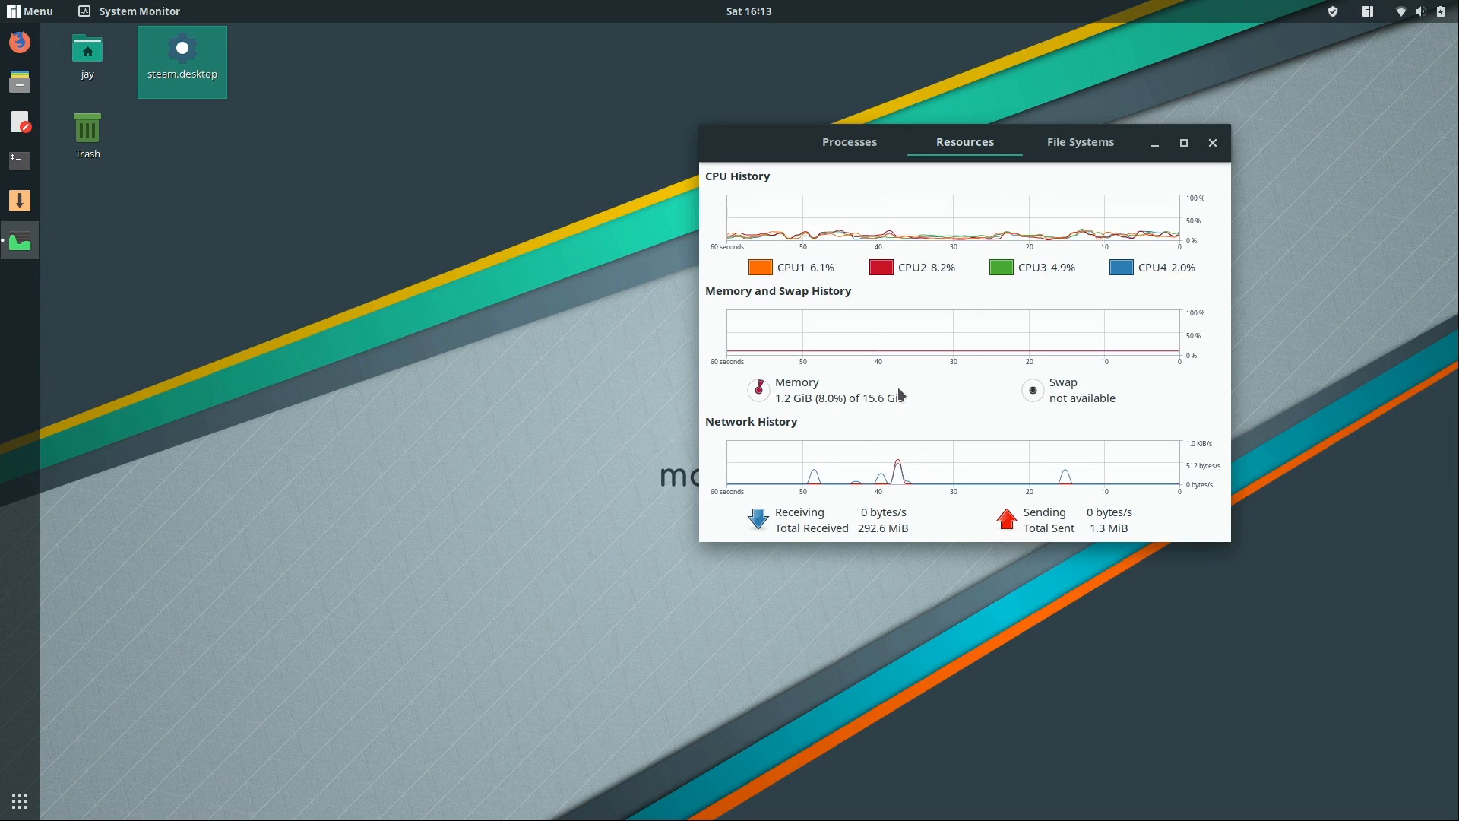
{"action": "left_click_drag", "start_coordinate": [805, 158], "coordinate": [686, 95]}
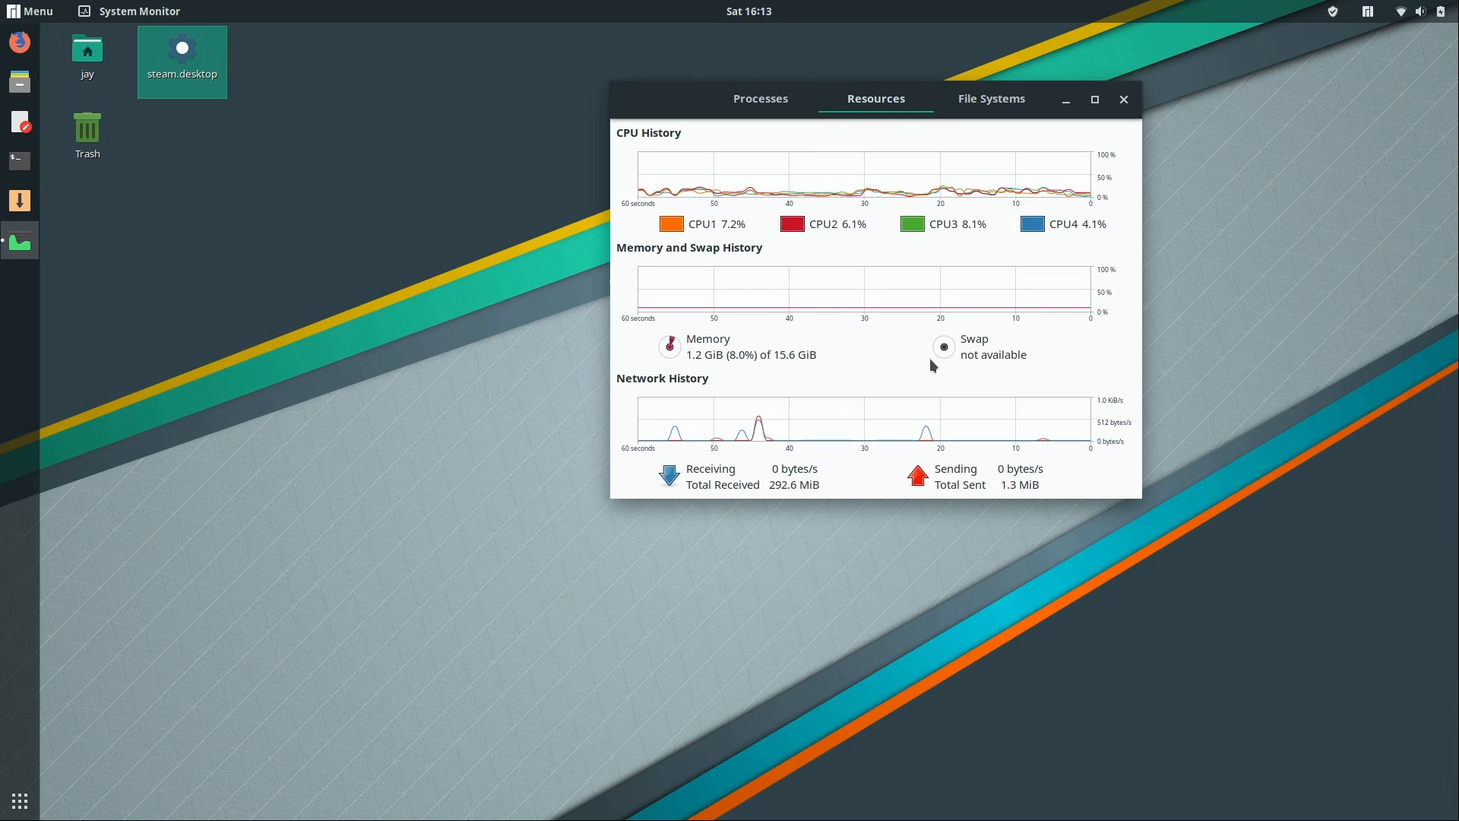